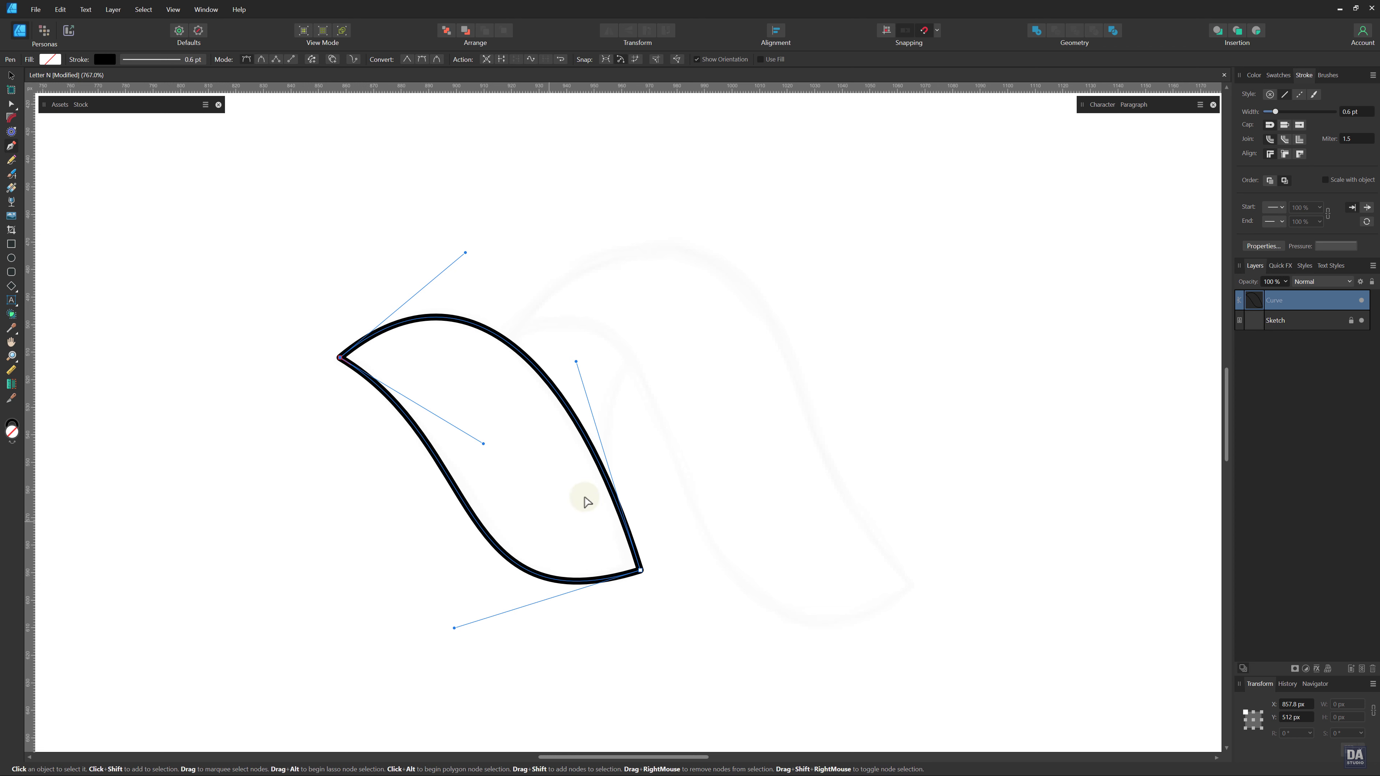
- Draw a pen line from the first leaf's upper edge to the second leaf's lower tip and raise an added middle node to the sketch's crest
key(ctrl+d)
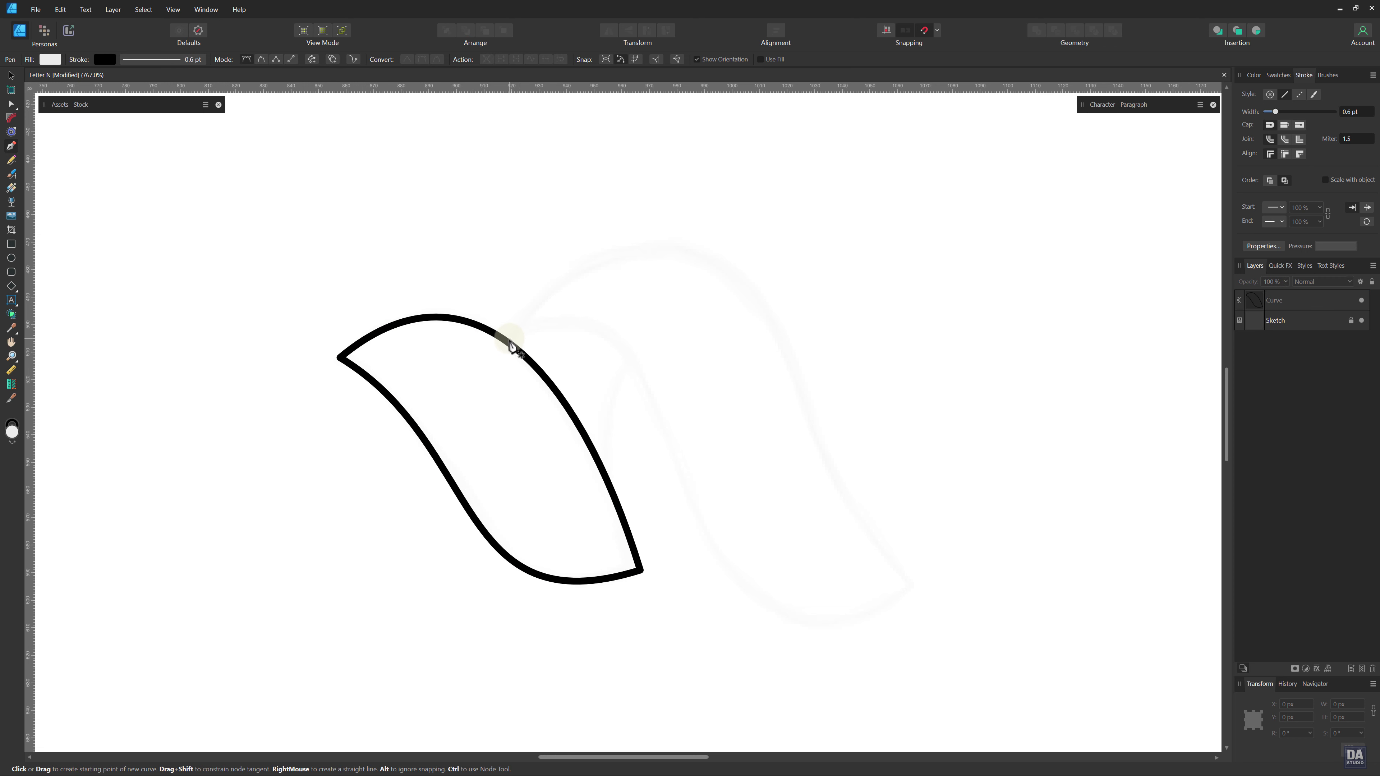
click(507, 338)
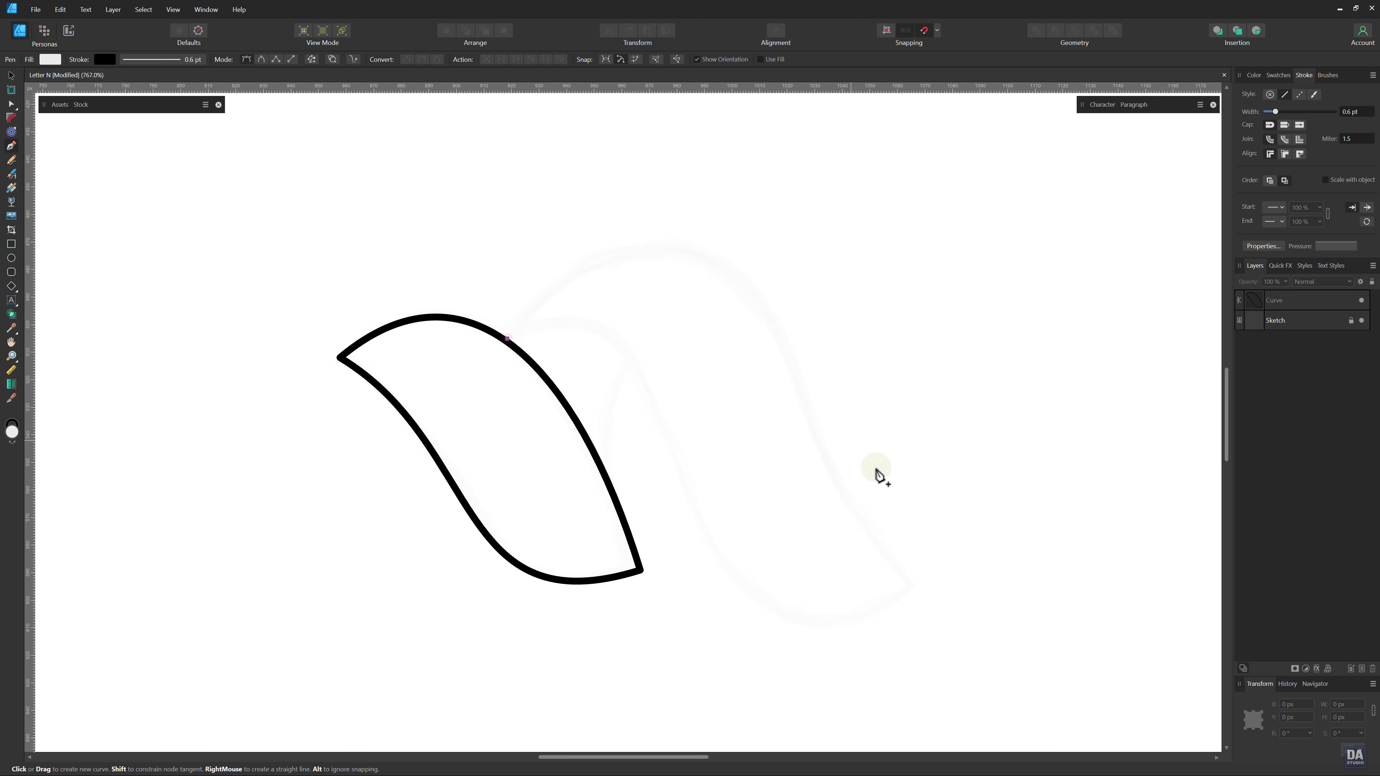
click(912, 580)
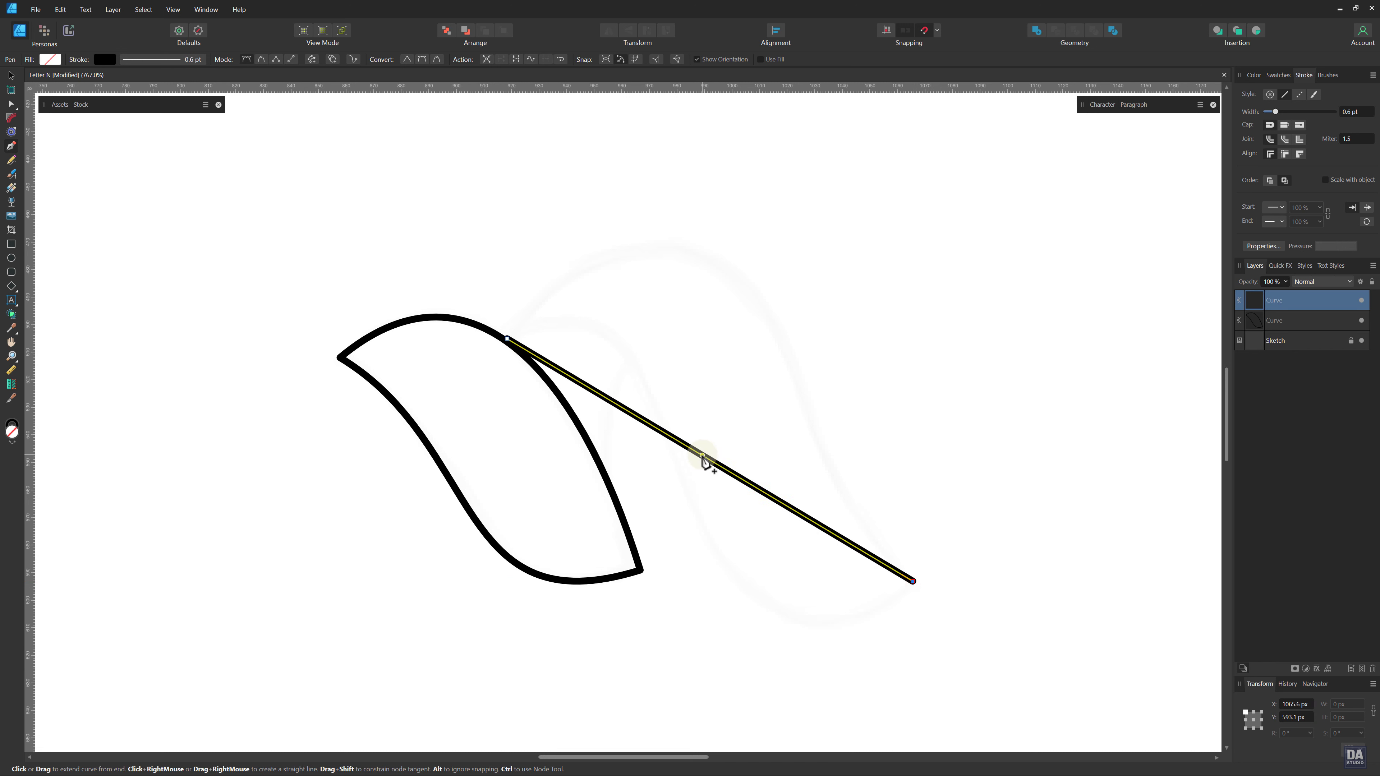
key(a)
click(696, 452)
drag(697, 452, 725, 272)
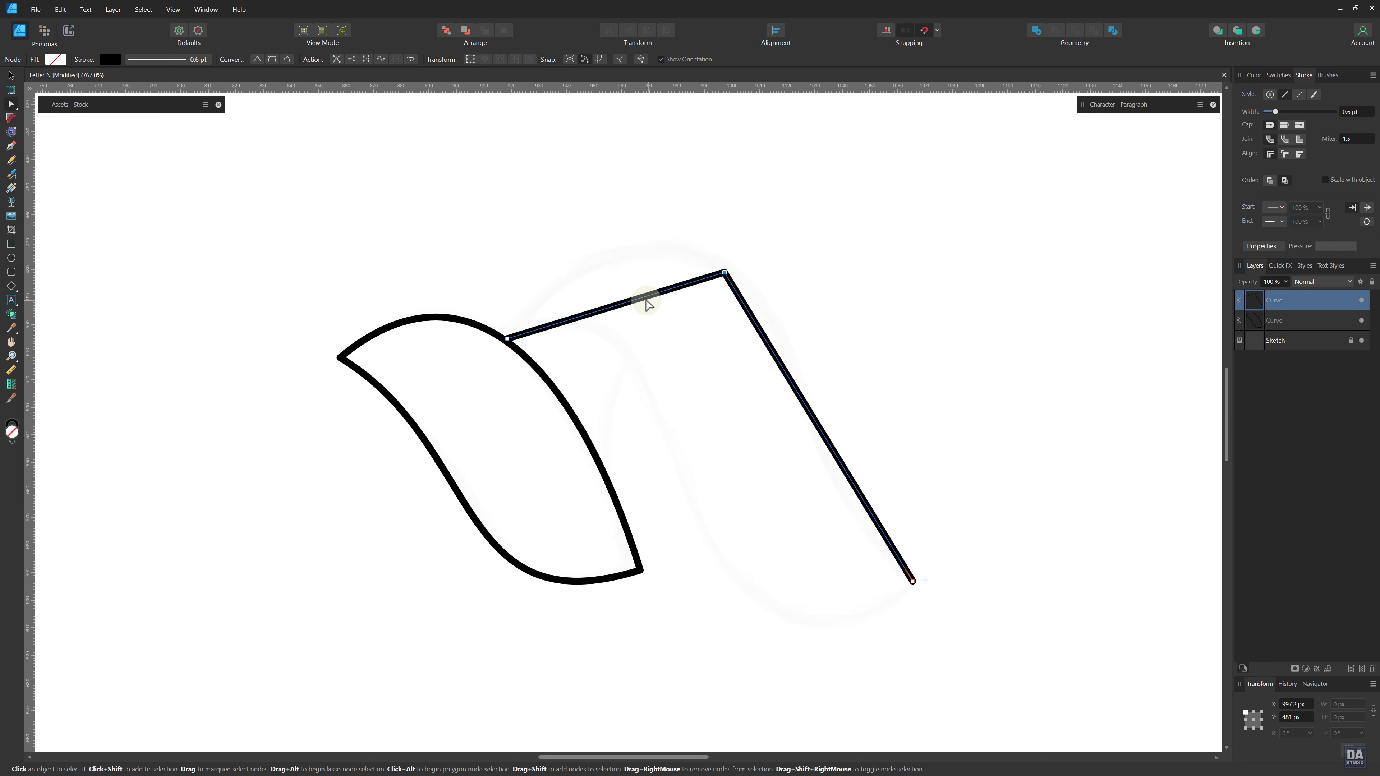
- Bend the two segments into a smooth arch following the sketch's upper edge, adjusting the crest node and its handles
drag(636, 302, 529, 263)
drag(614, 252, 631, 219)
drag(738, 293, 718, 267)
drag(630, 220, 633, 200)
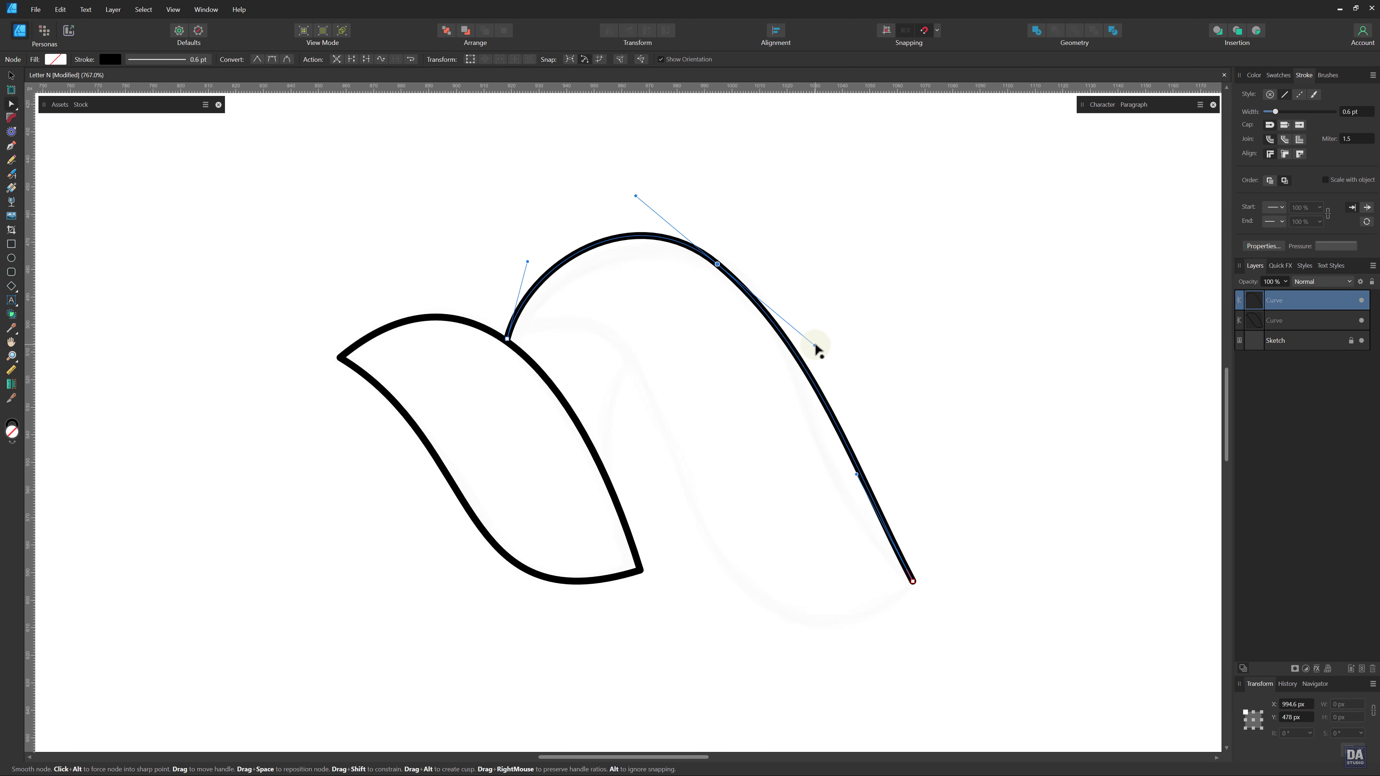
drag(815, 346, 823, 342)
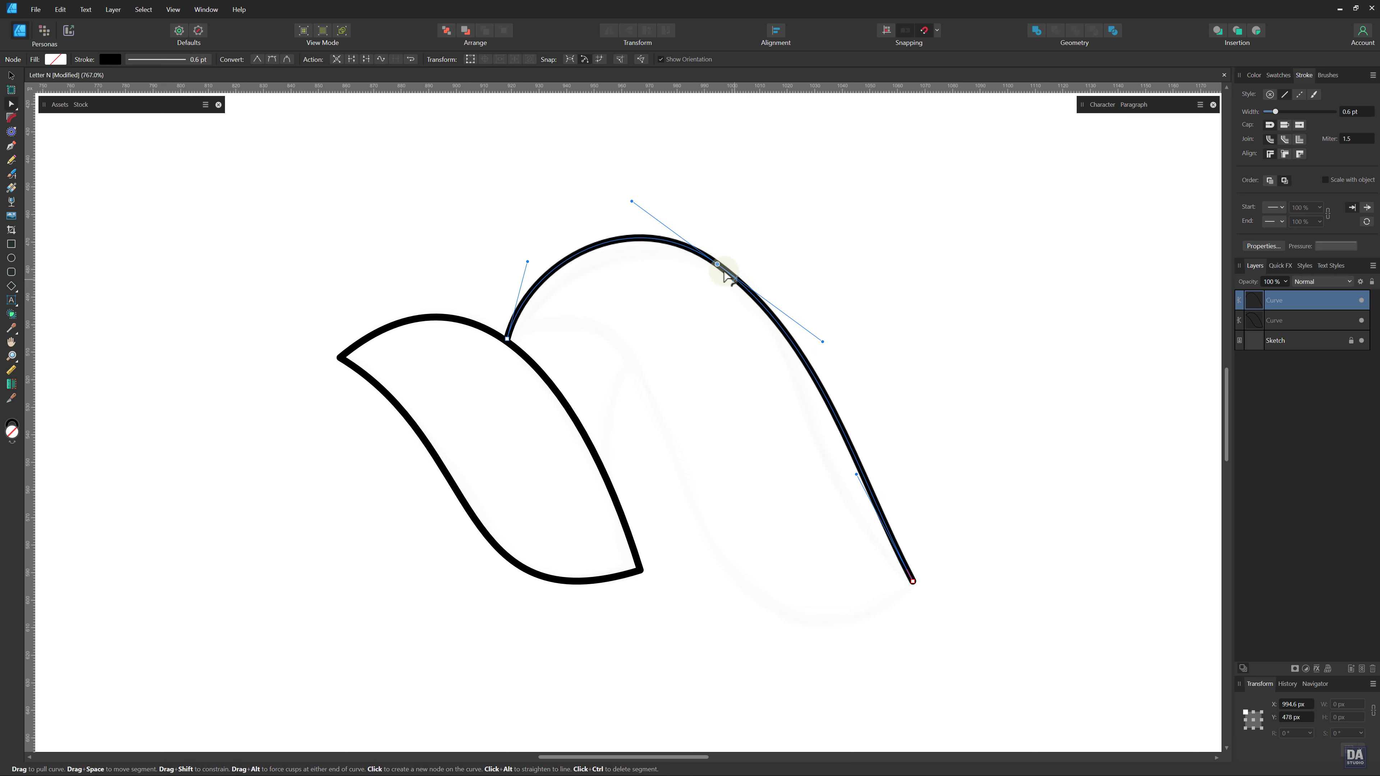
drag(718, 265, 728, 275)
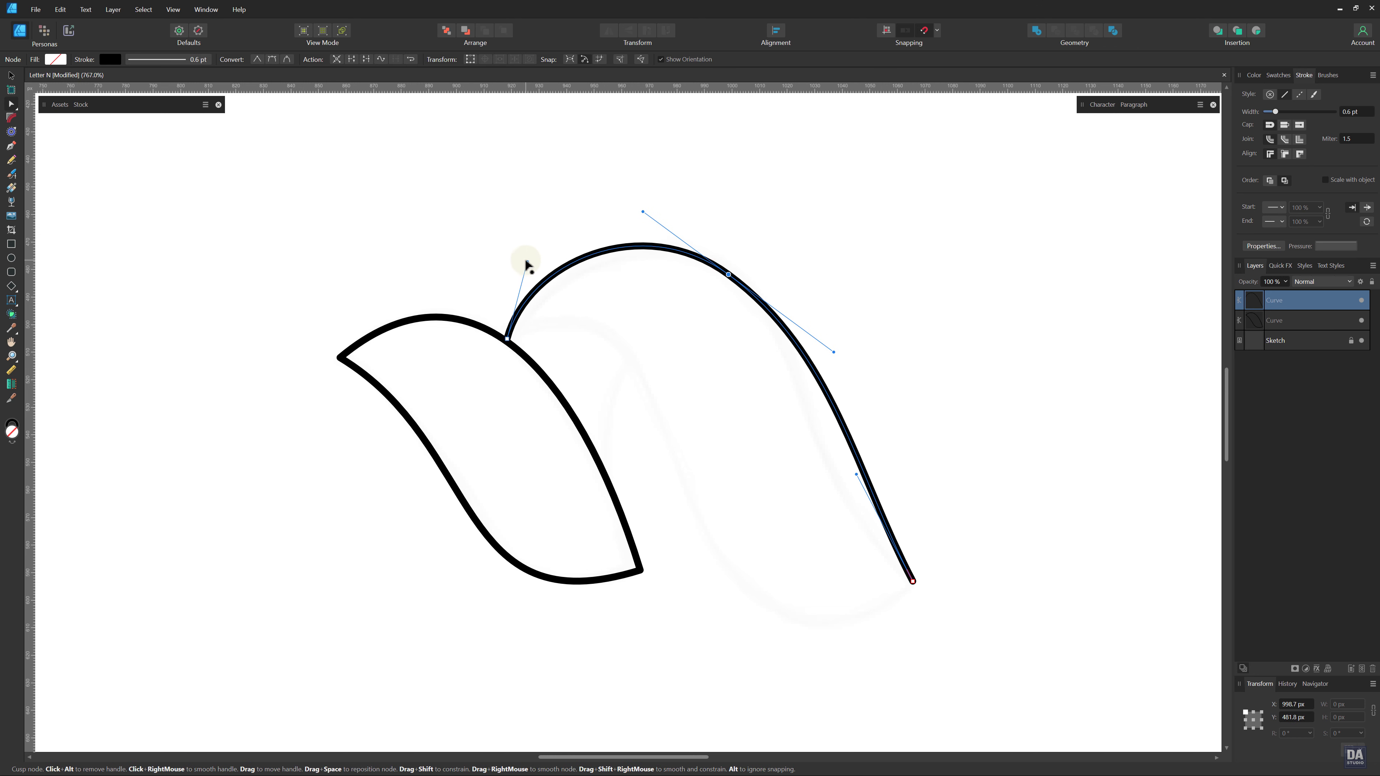
mouse_move(525, 261)
mouse_down()
mouse_move(559, 260)
mouse_move(549, 266)
mouse_up()
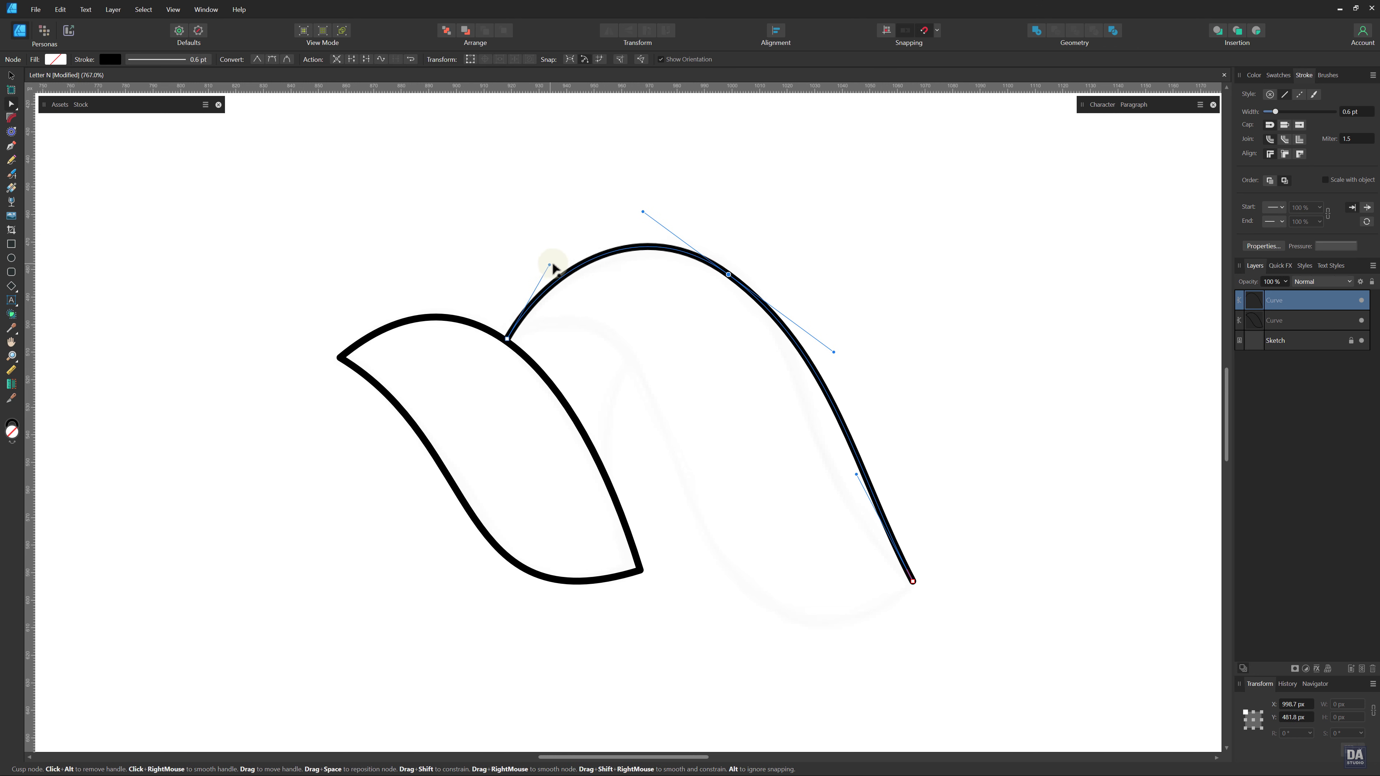
- Shape the outer edge into an S-curve running down to the second leaf's tip, fitting the middle node and handles to the sketch
drag(857, 475, 813, 510)
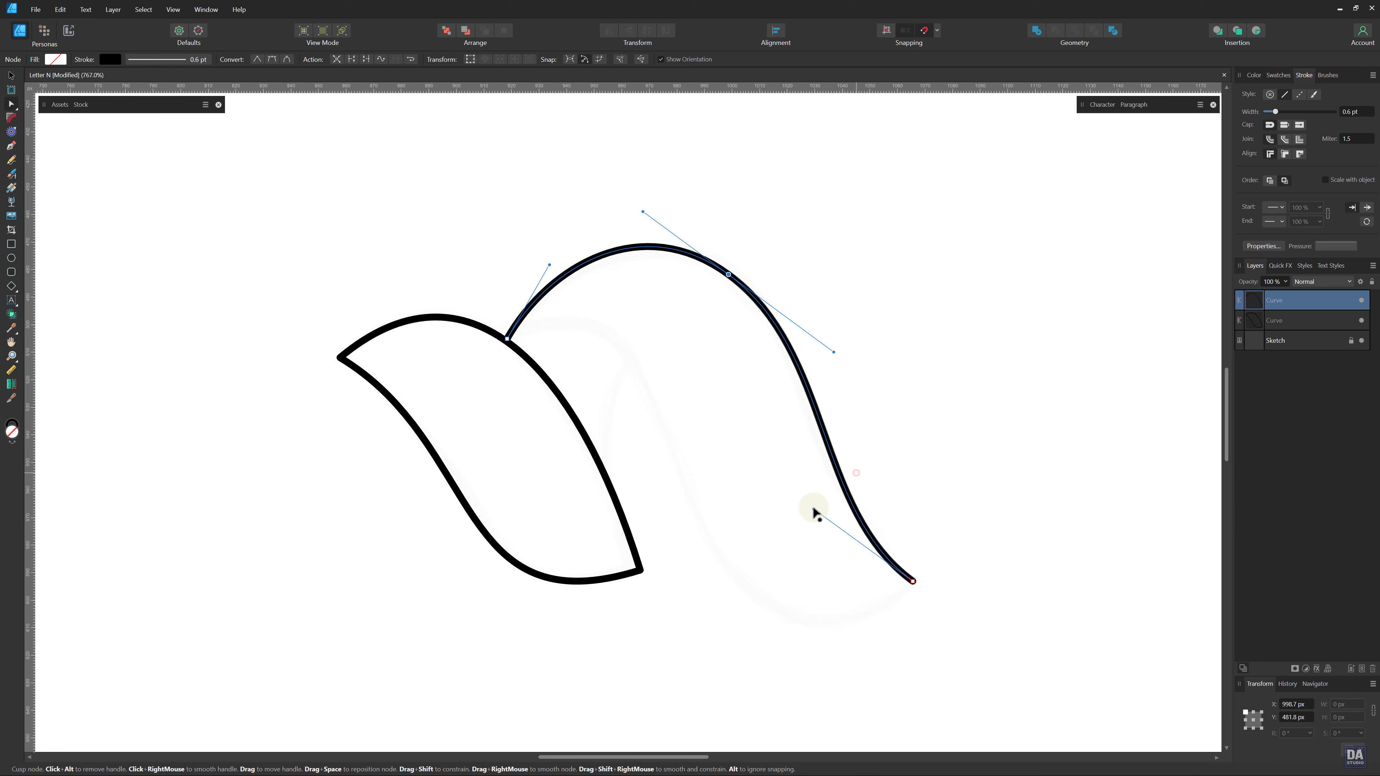
drag(834, 352, 818, 355)
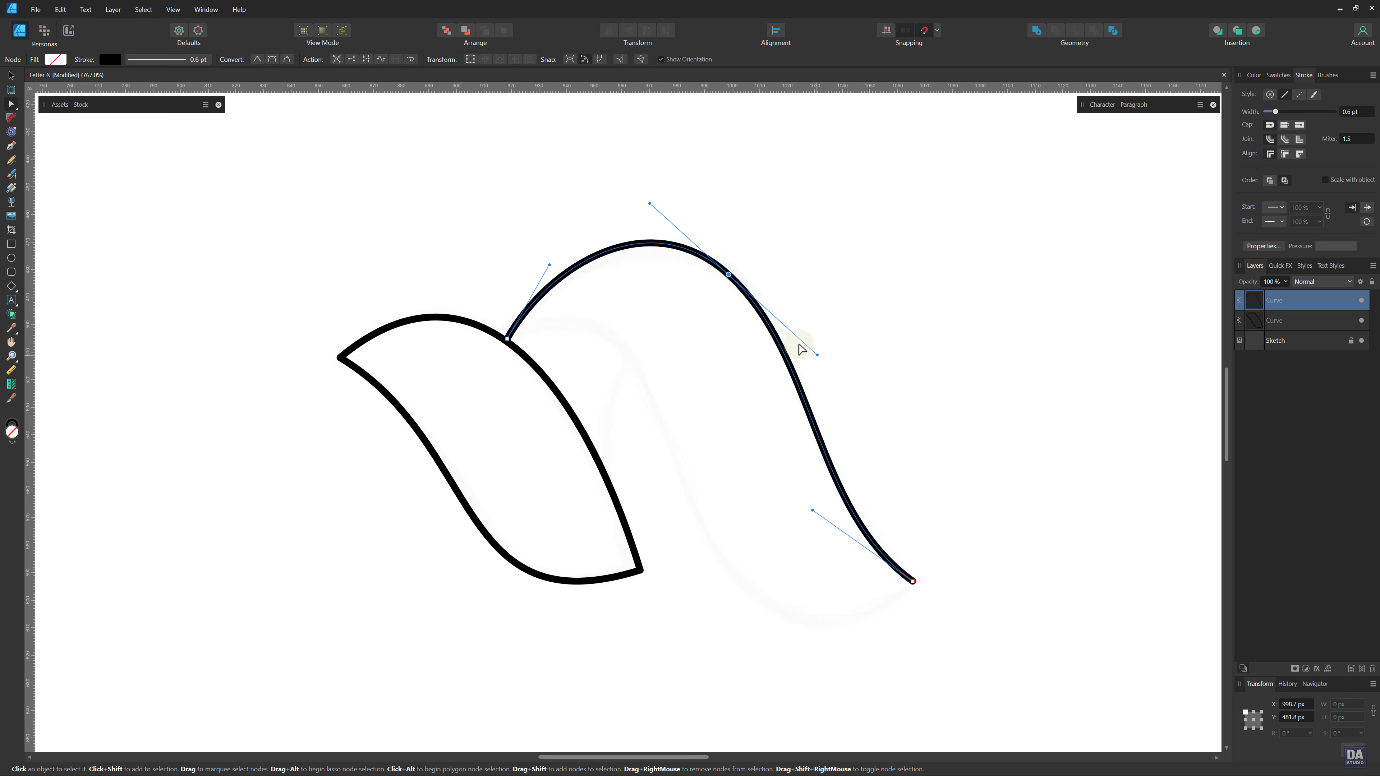
drag(728, 274, 734, 283)
drag(811, 511, 810, 523)
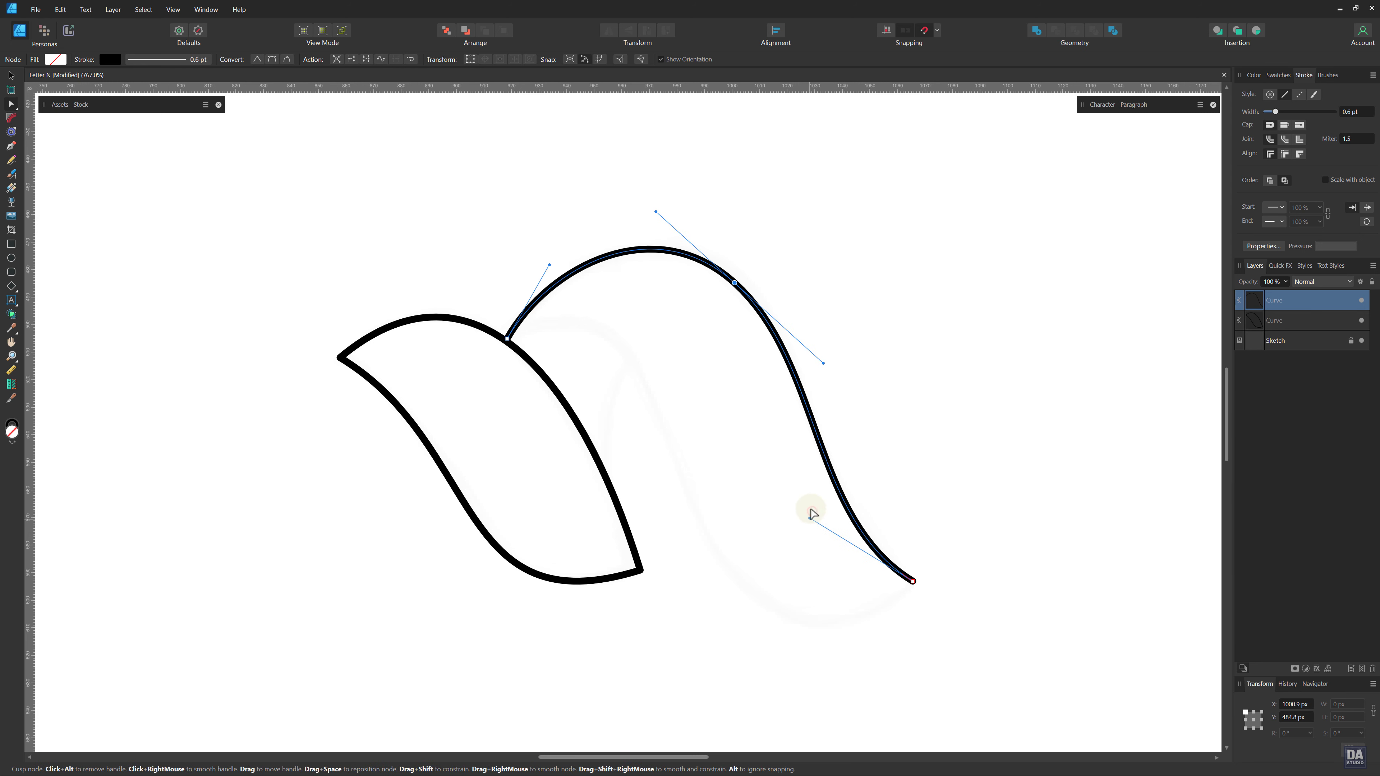
drag(824, 364, 825, 371)
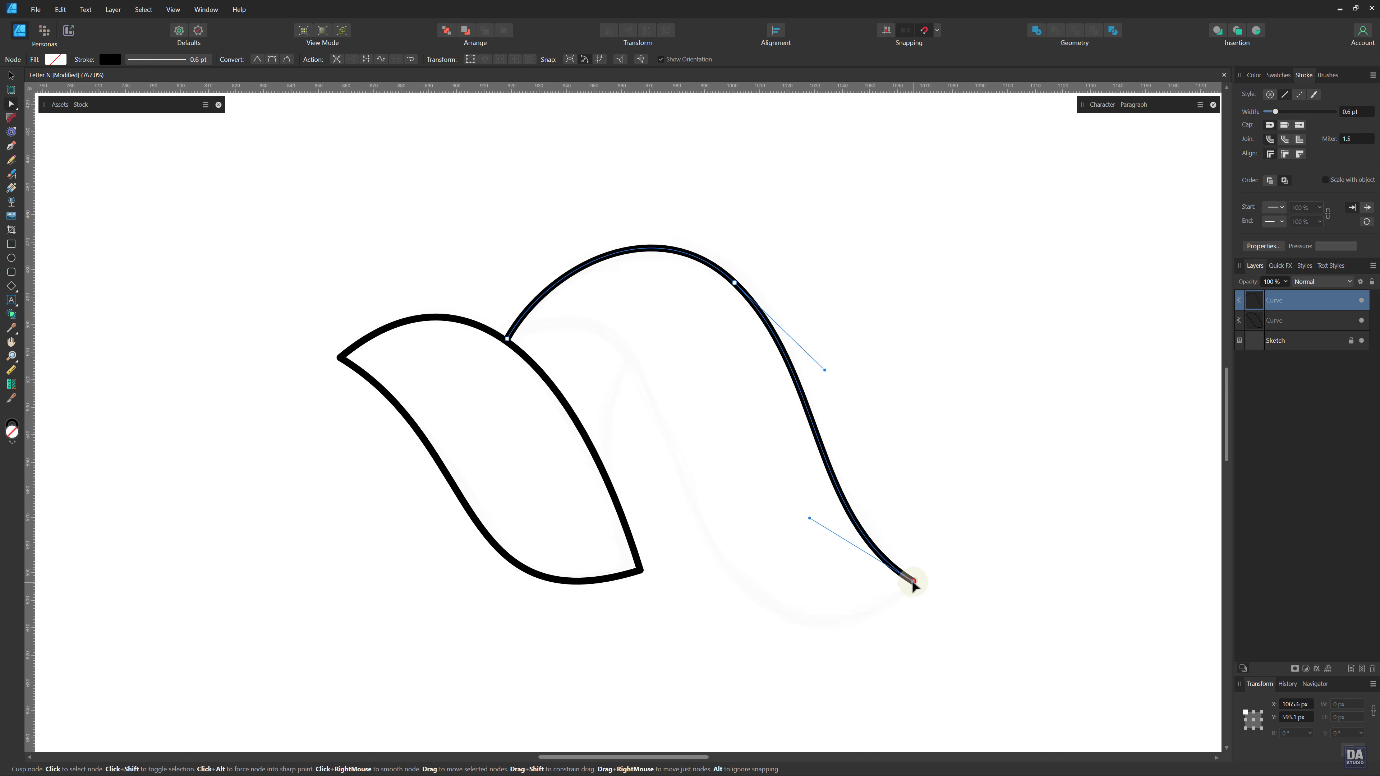
- Close the second leaf with a segment from its tip back to the start node and bend it along the sketch's inner edge
key(p)
click(914, 581)
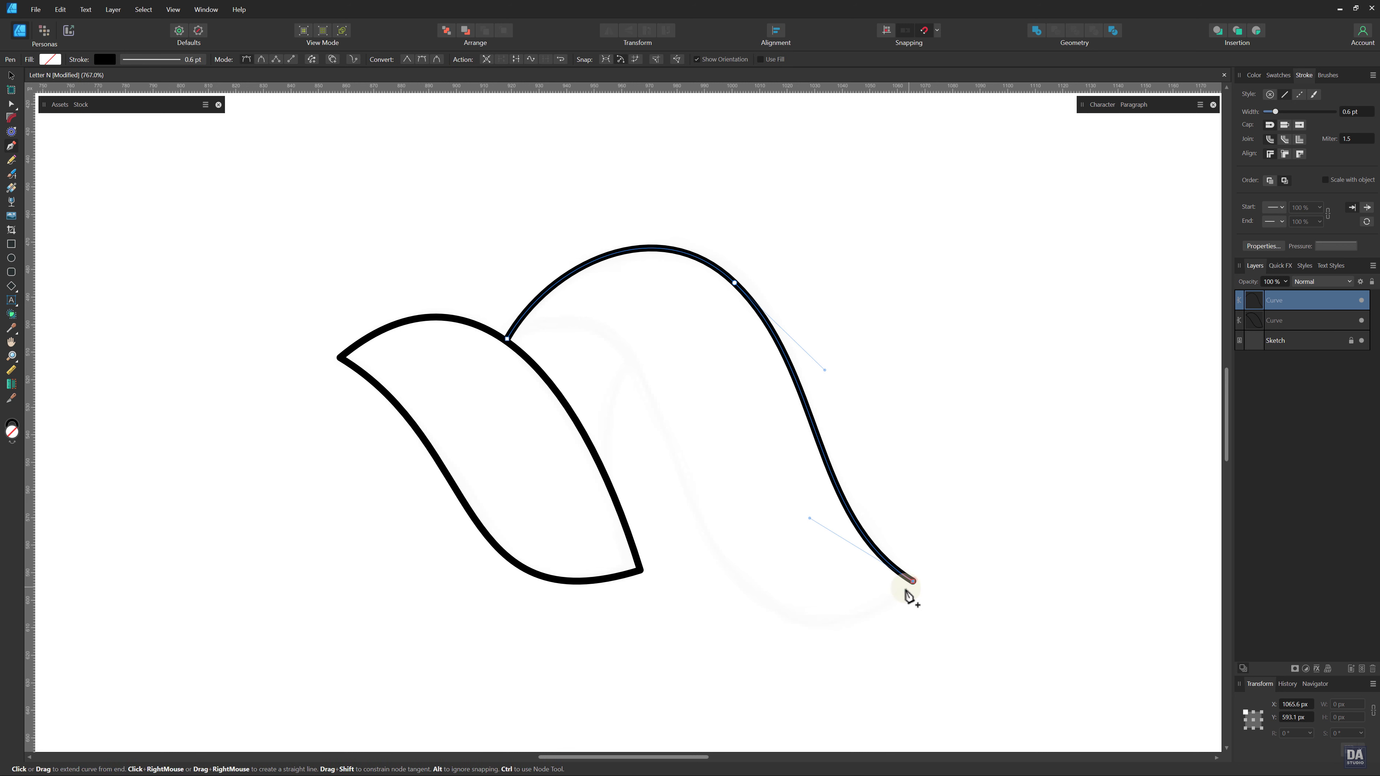
click(508, 341)
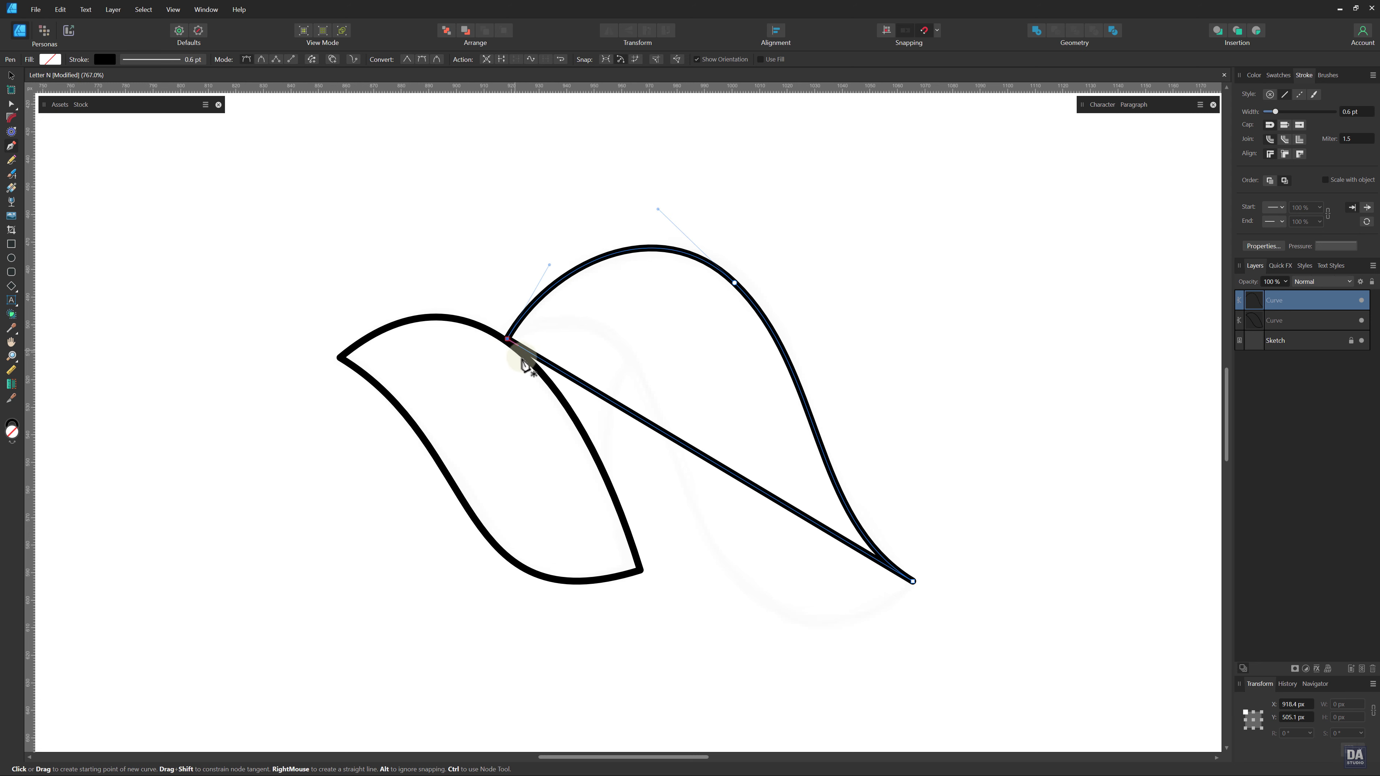
key(a)
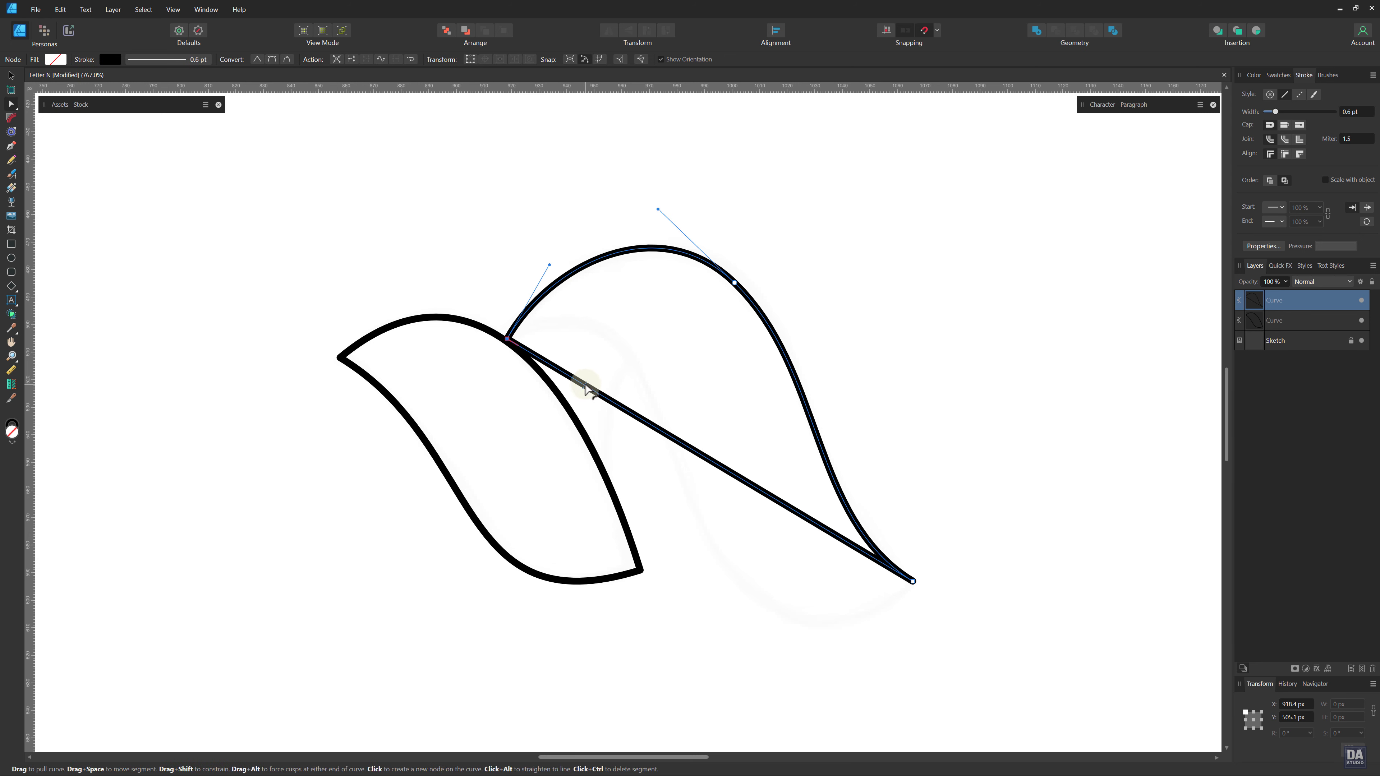
drag(586, 385, 592, 319)
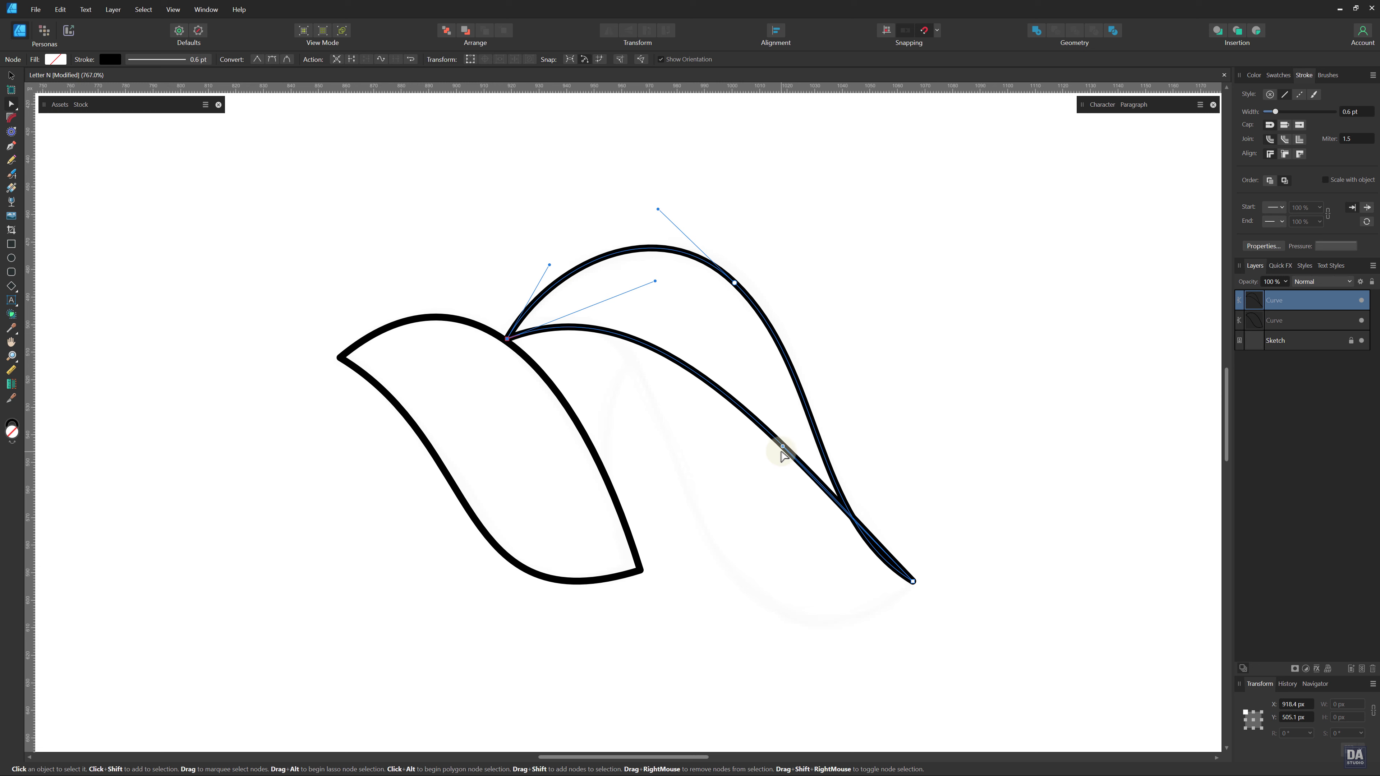
drag(783, 454, 690, 709)
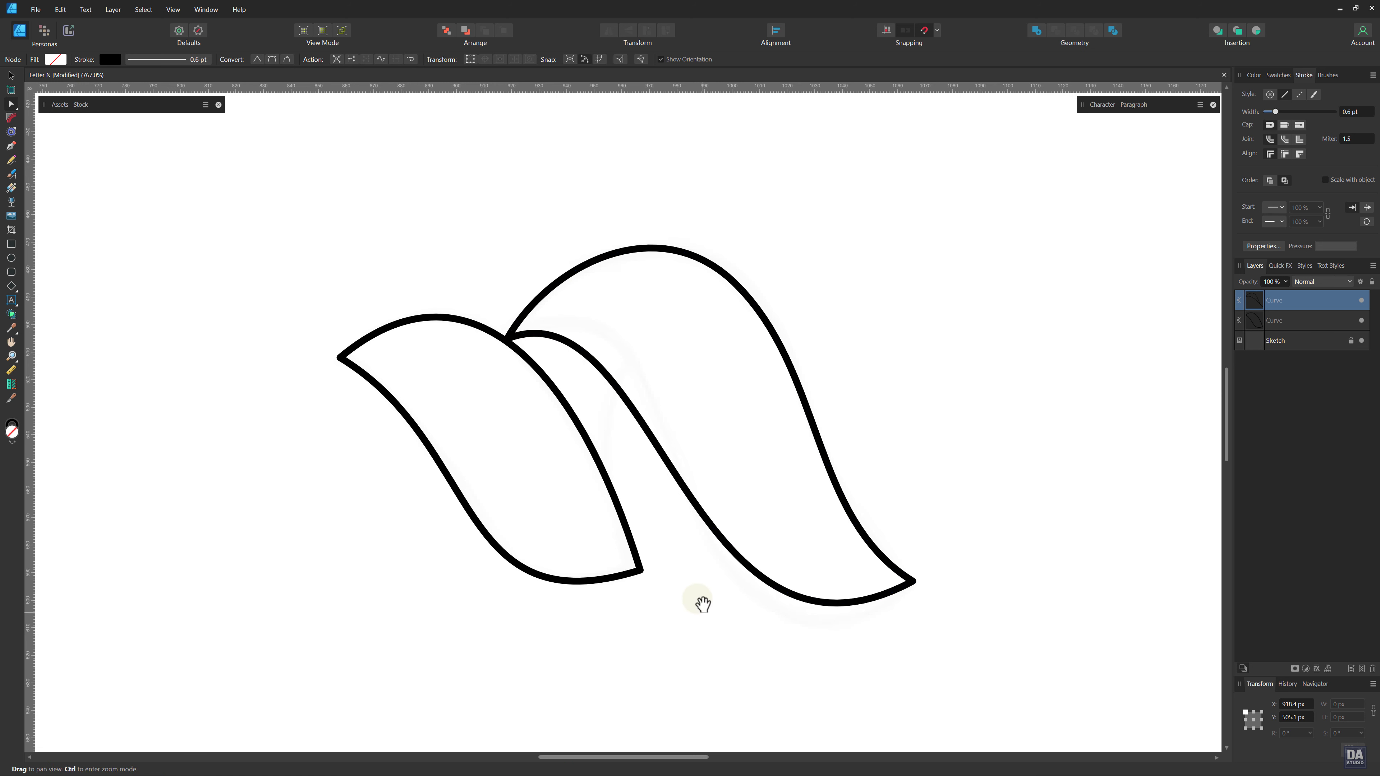
- Refine the second leaf's inner edge with its end handles and nudge the tip node slightly outward to match the sketch
drag(702, 604, 660, 448)
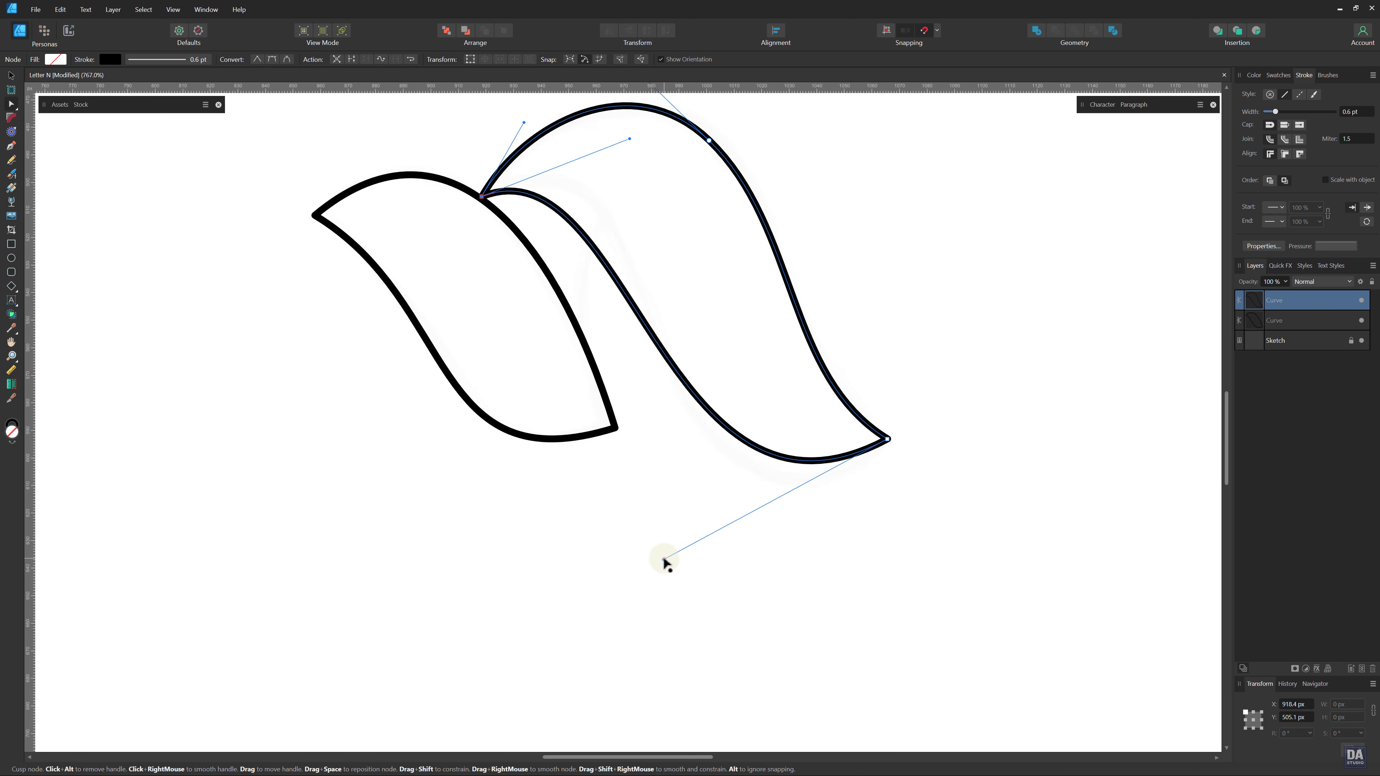
drag(664, 559, 635, 604)
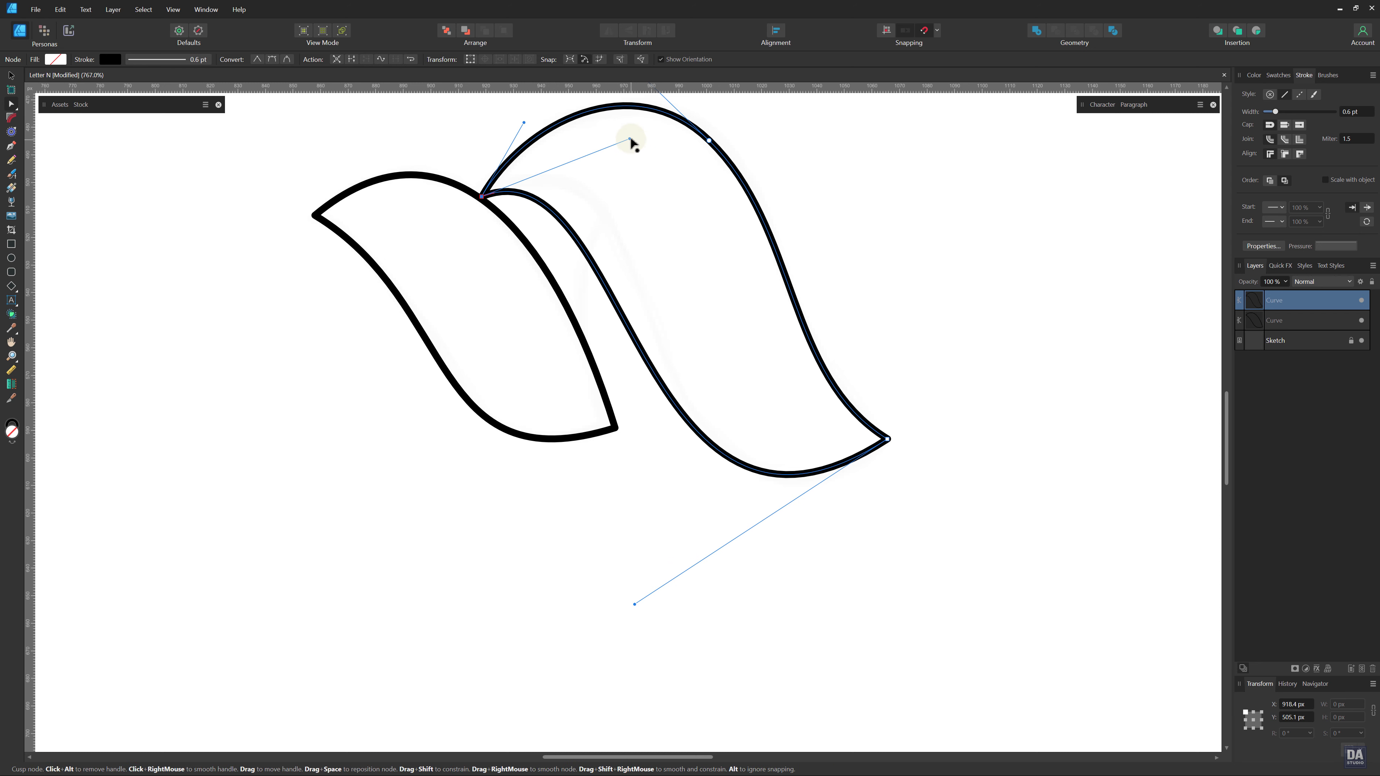
drag(630, 139, 691, 98)
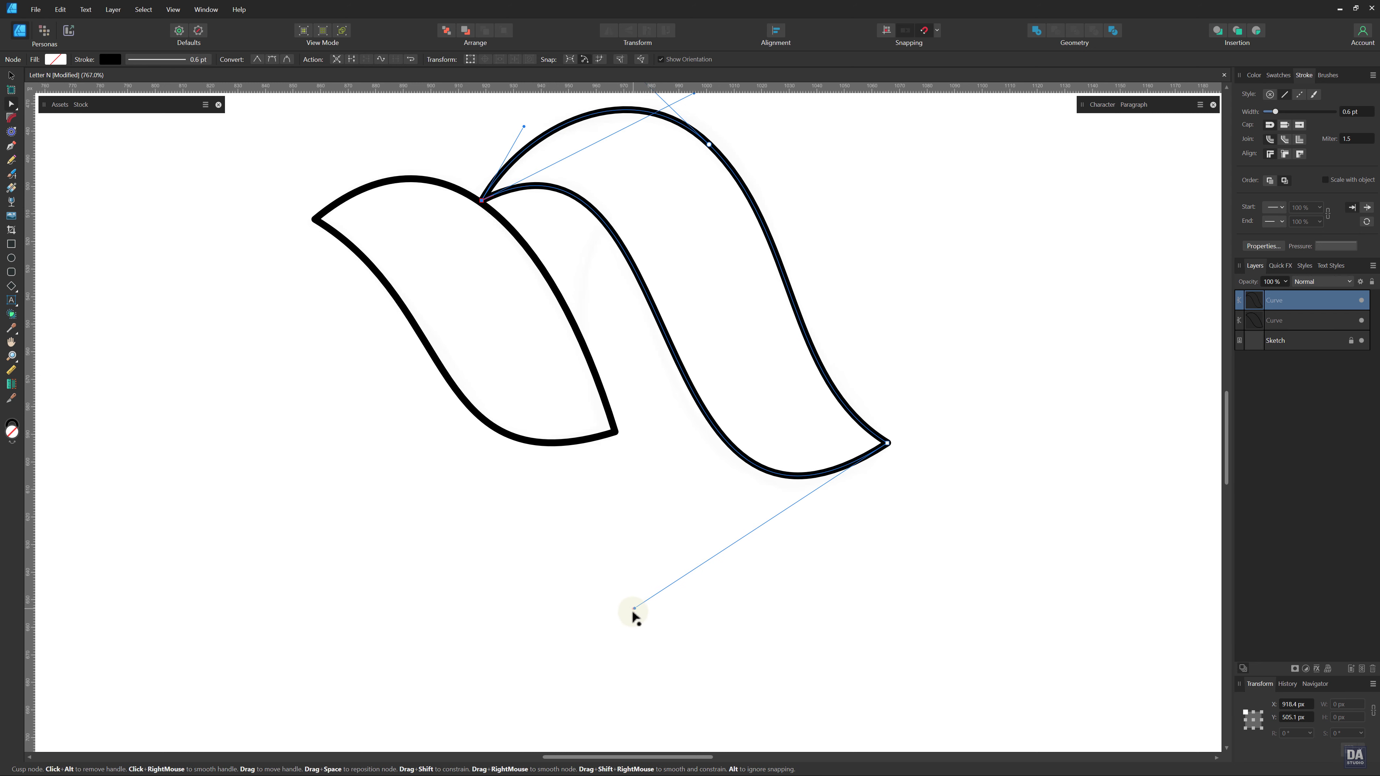
drag(634, 609, 606, 618)
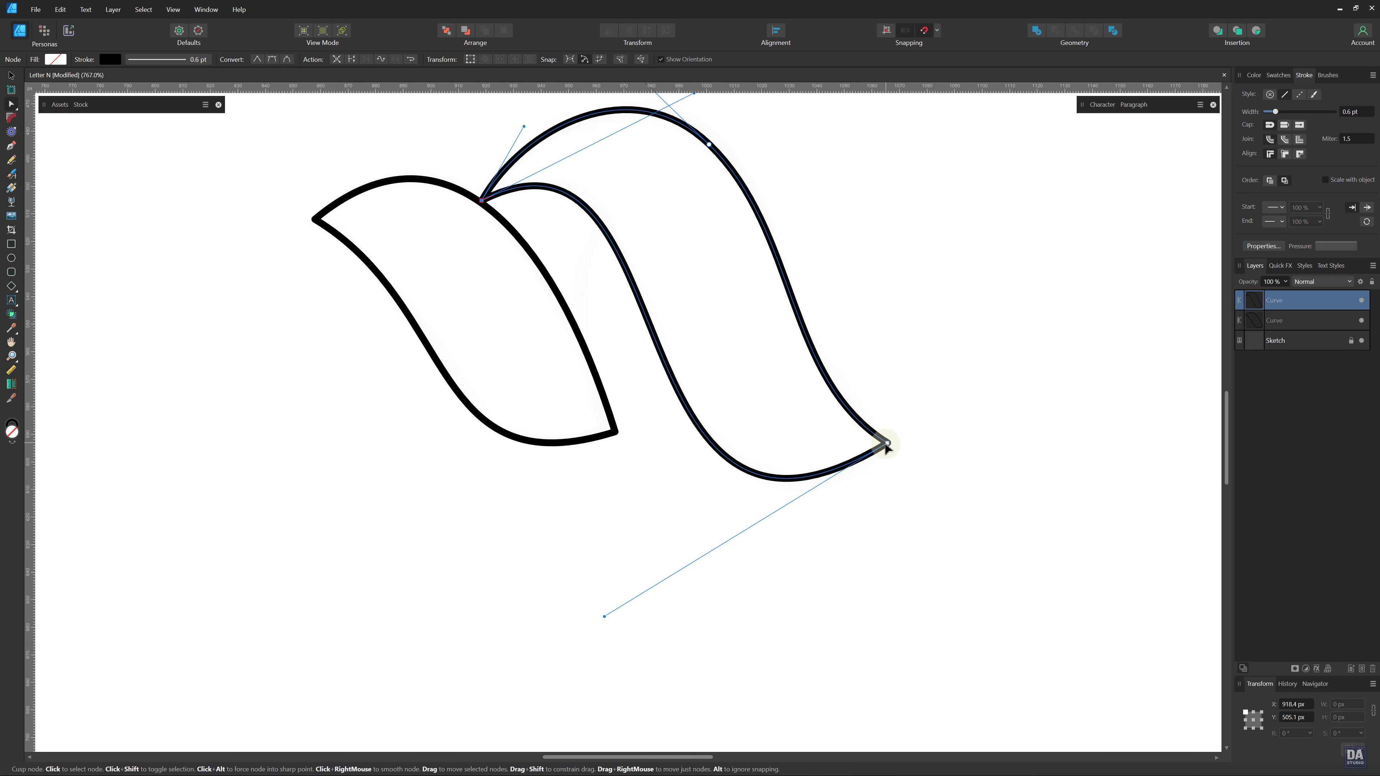
drag(888, 444, 892, 444)
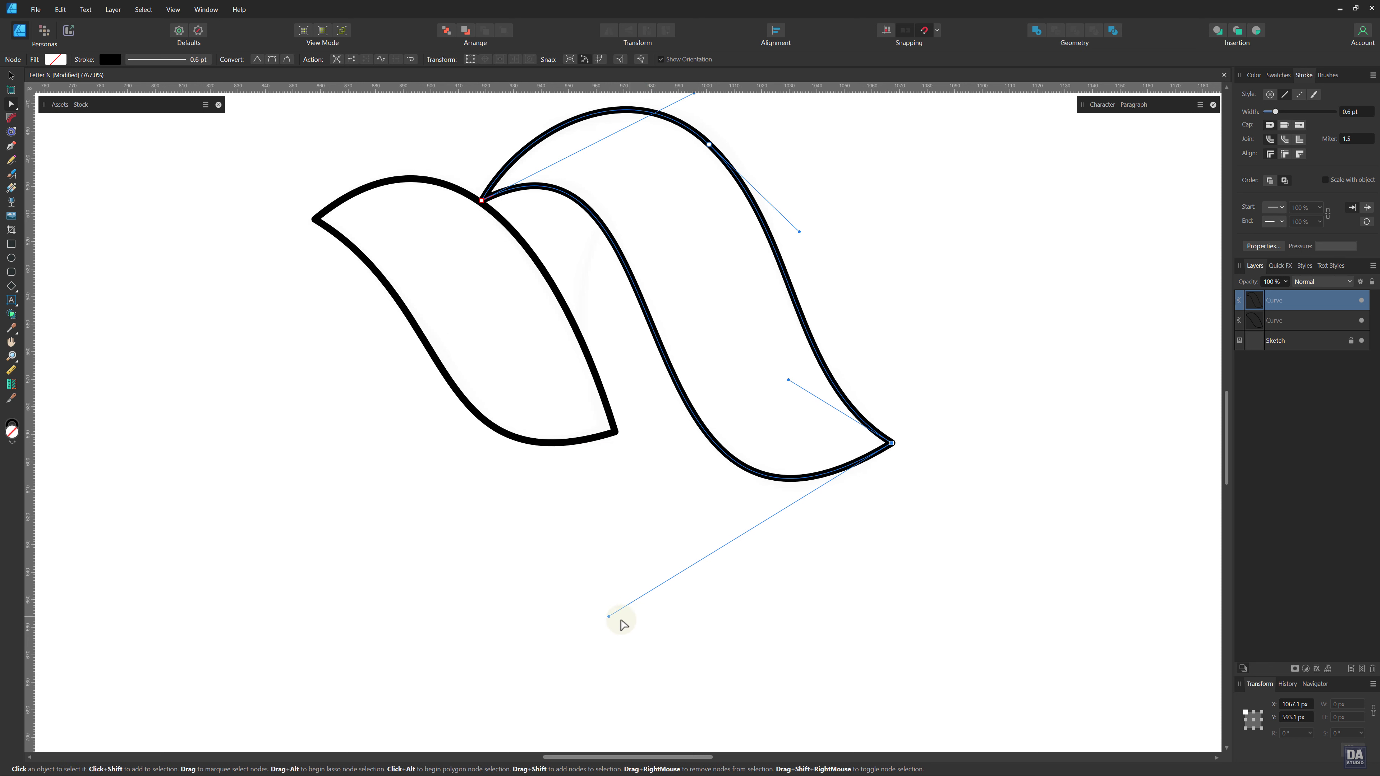
drag(607, 621, 600, 614)
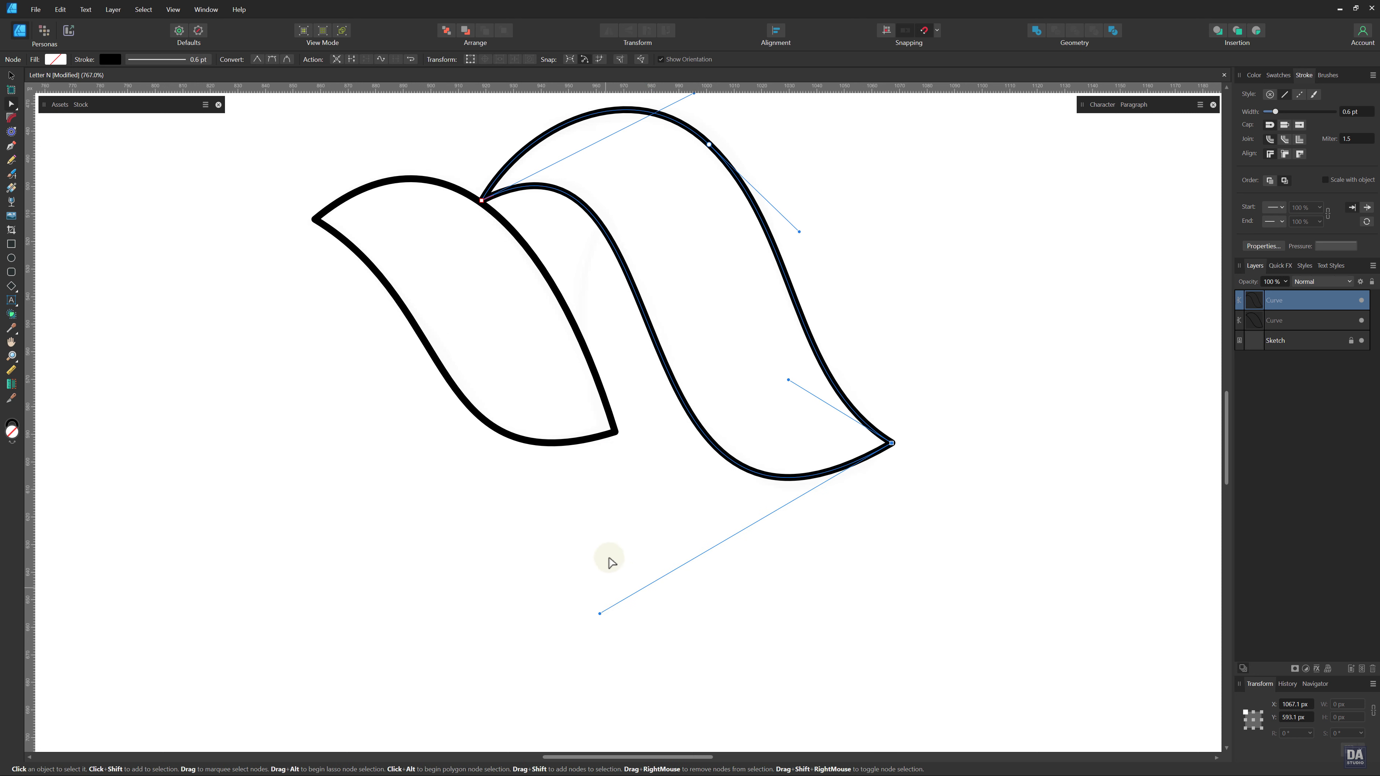
- Draw a connecting curve from the first leaf's right edge to the second leaf's inner edge, bowed toward the first leaf along the sketch
click(647, 466)
drag(607, 299, 684, 425)
click(644, 435)
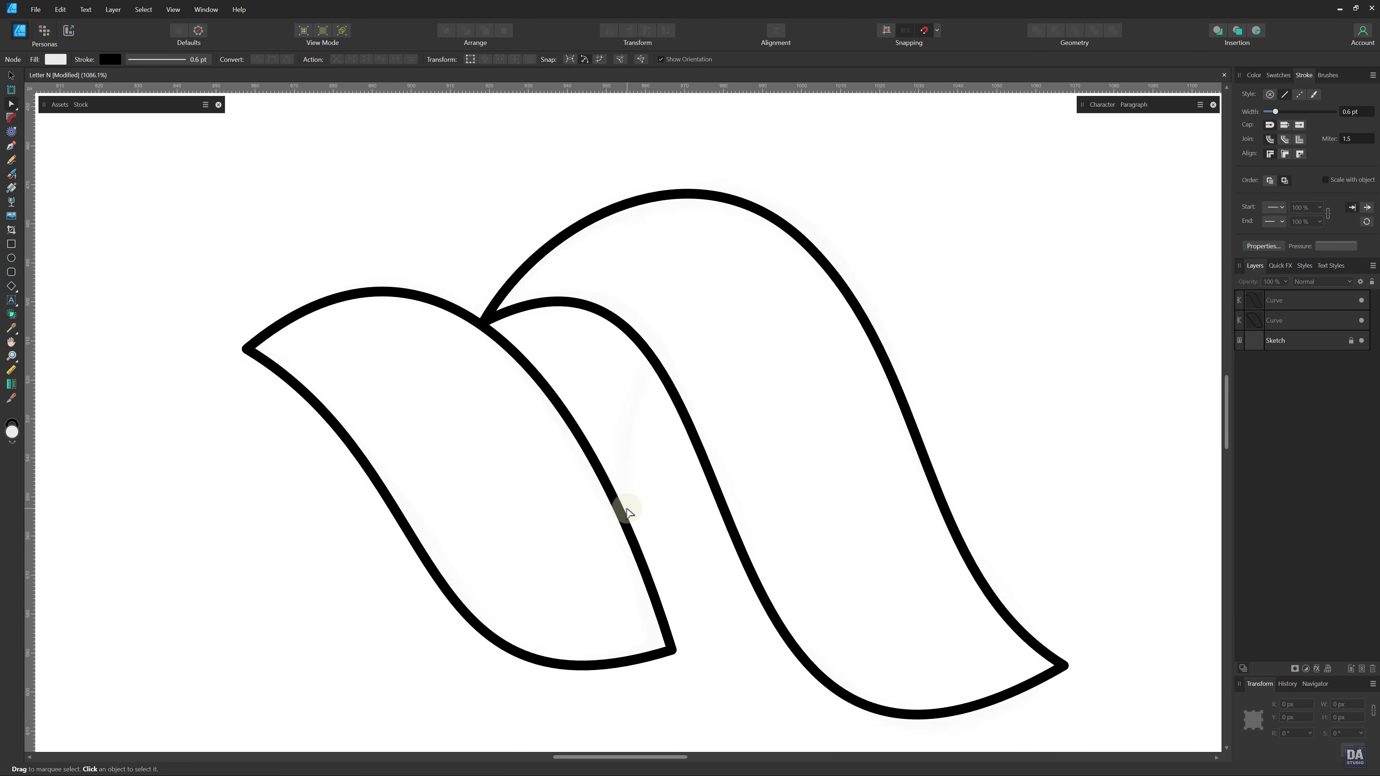
key(p)
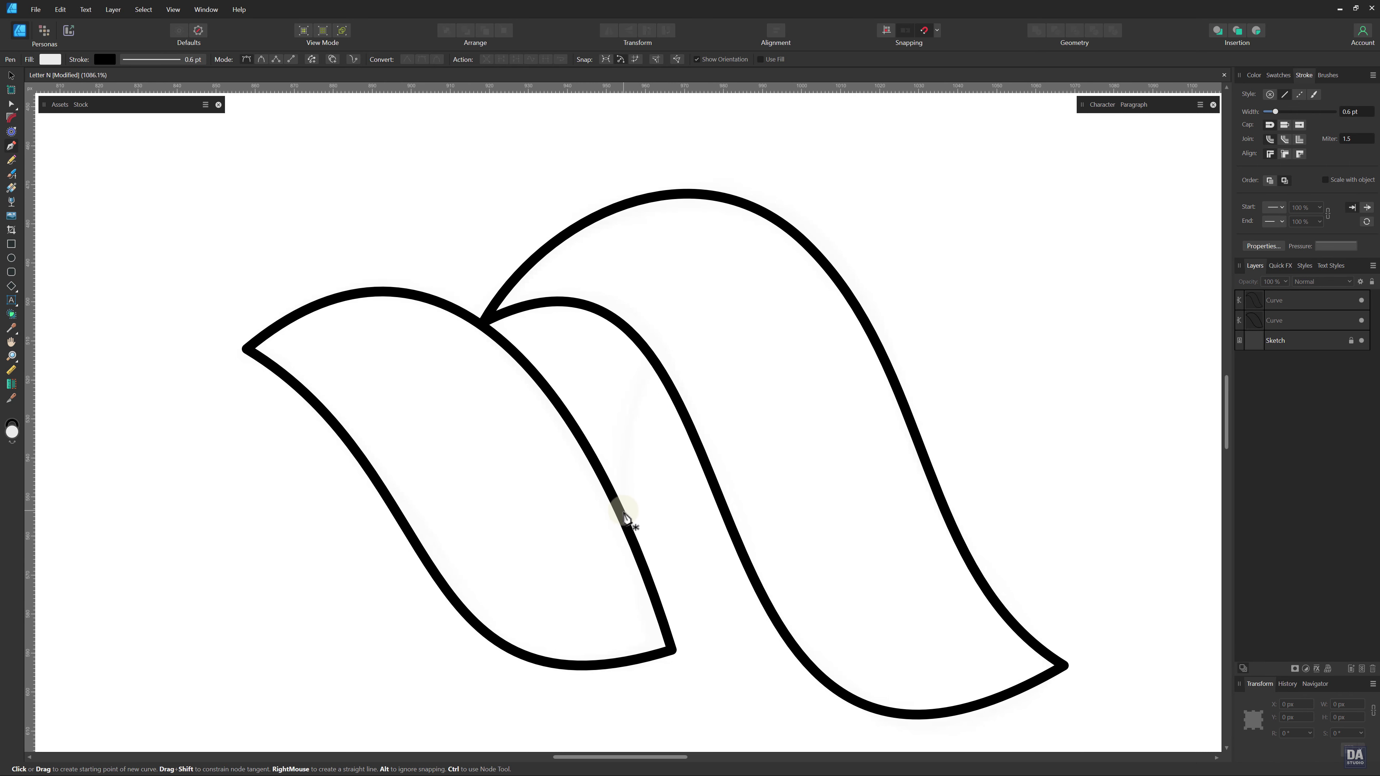
click(630, 534)
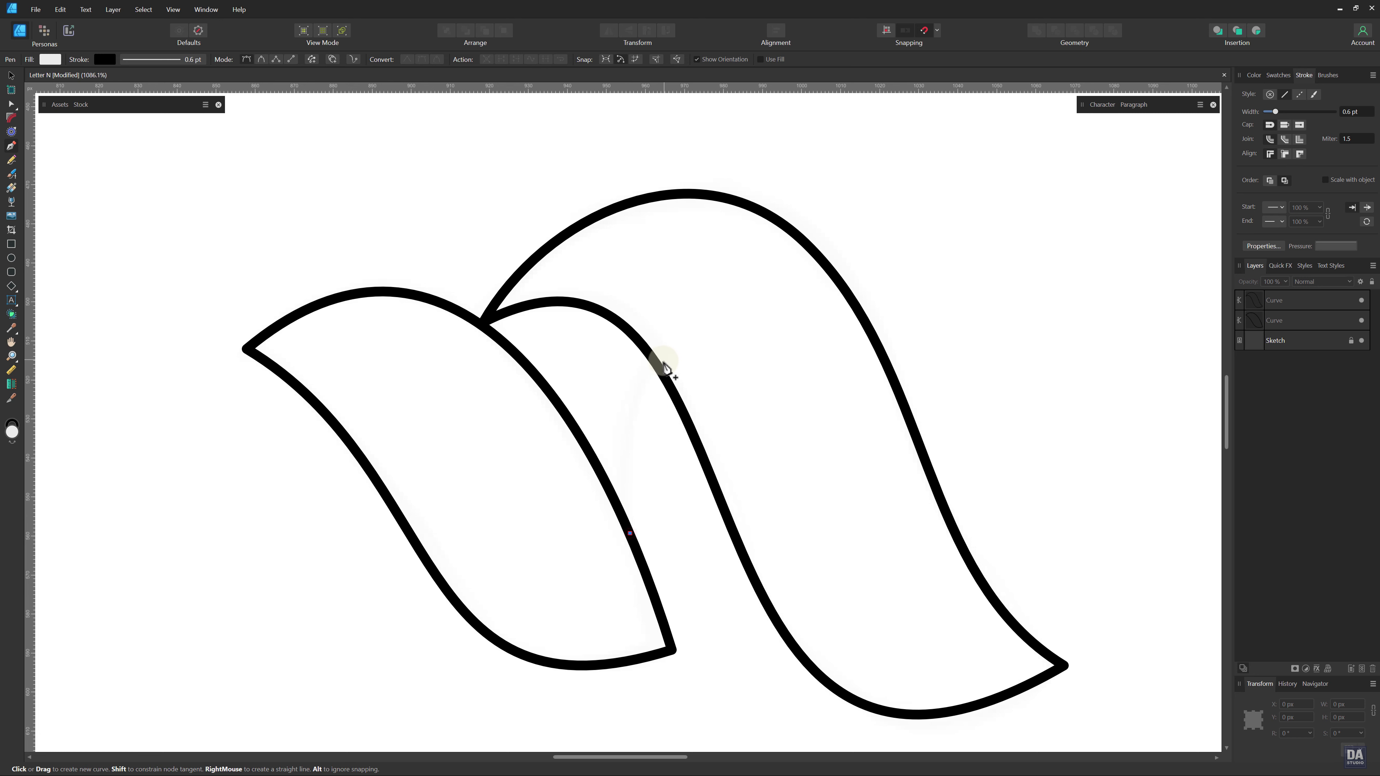
click(666, 375)
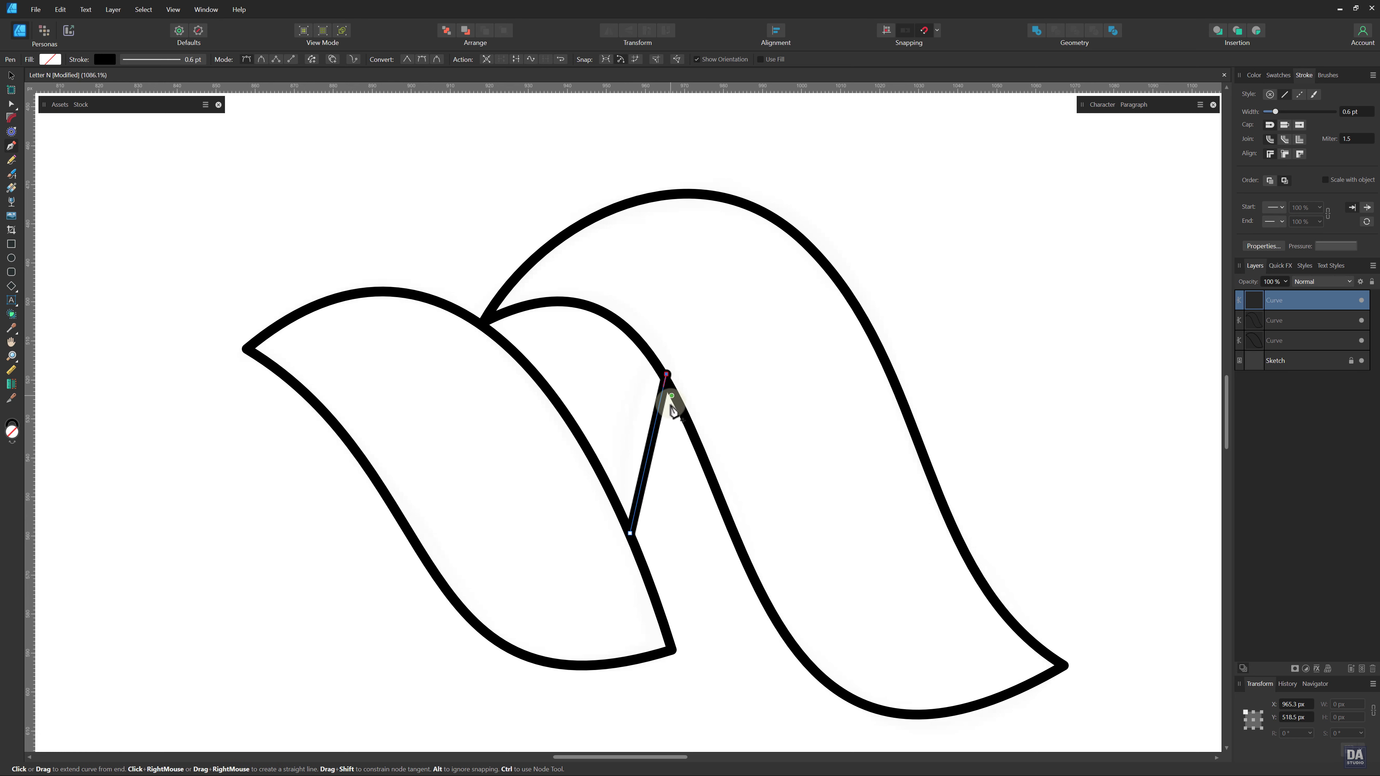
drag(650, 449, 625, 435)
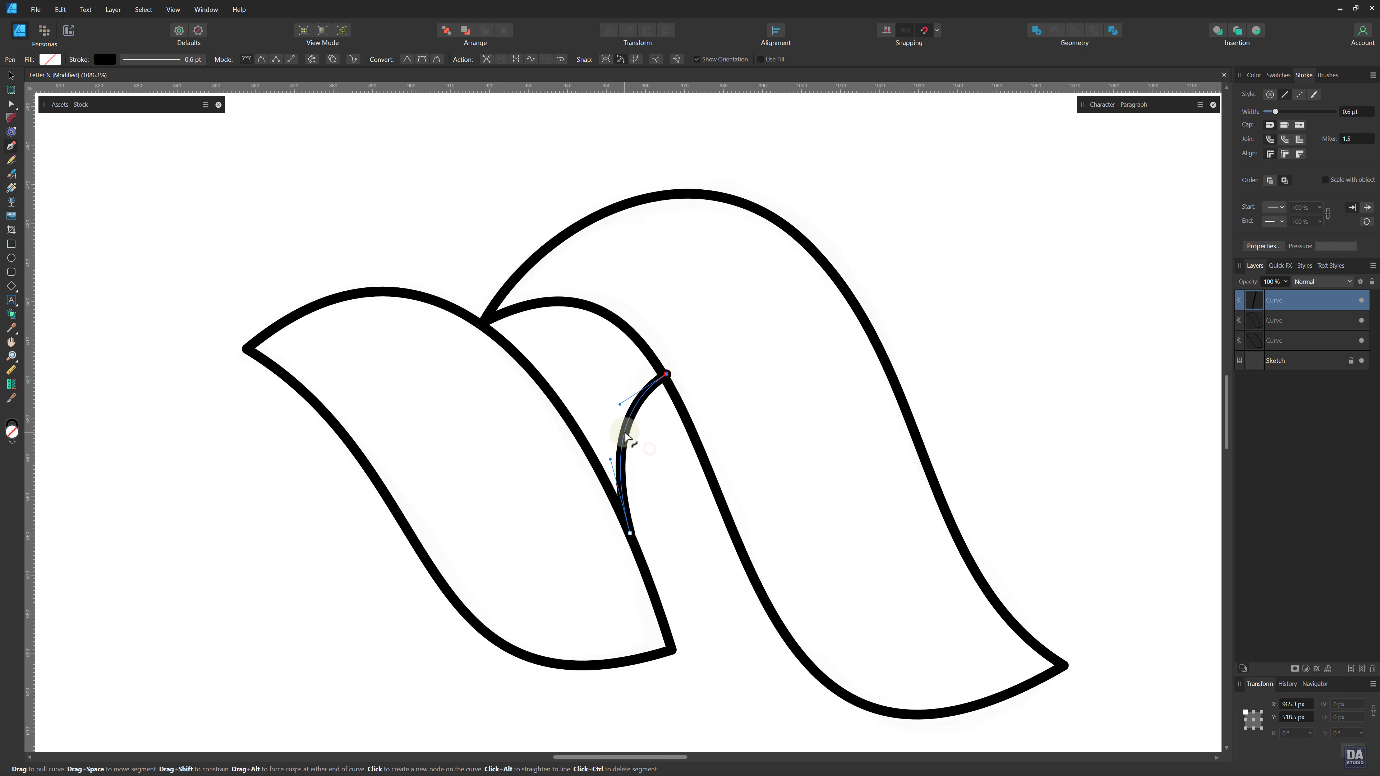
mouse_move(668, 375)
mouse_down()
mouse_move(634, 371)
mouse_move(668, 384)
mouse_up()
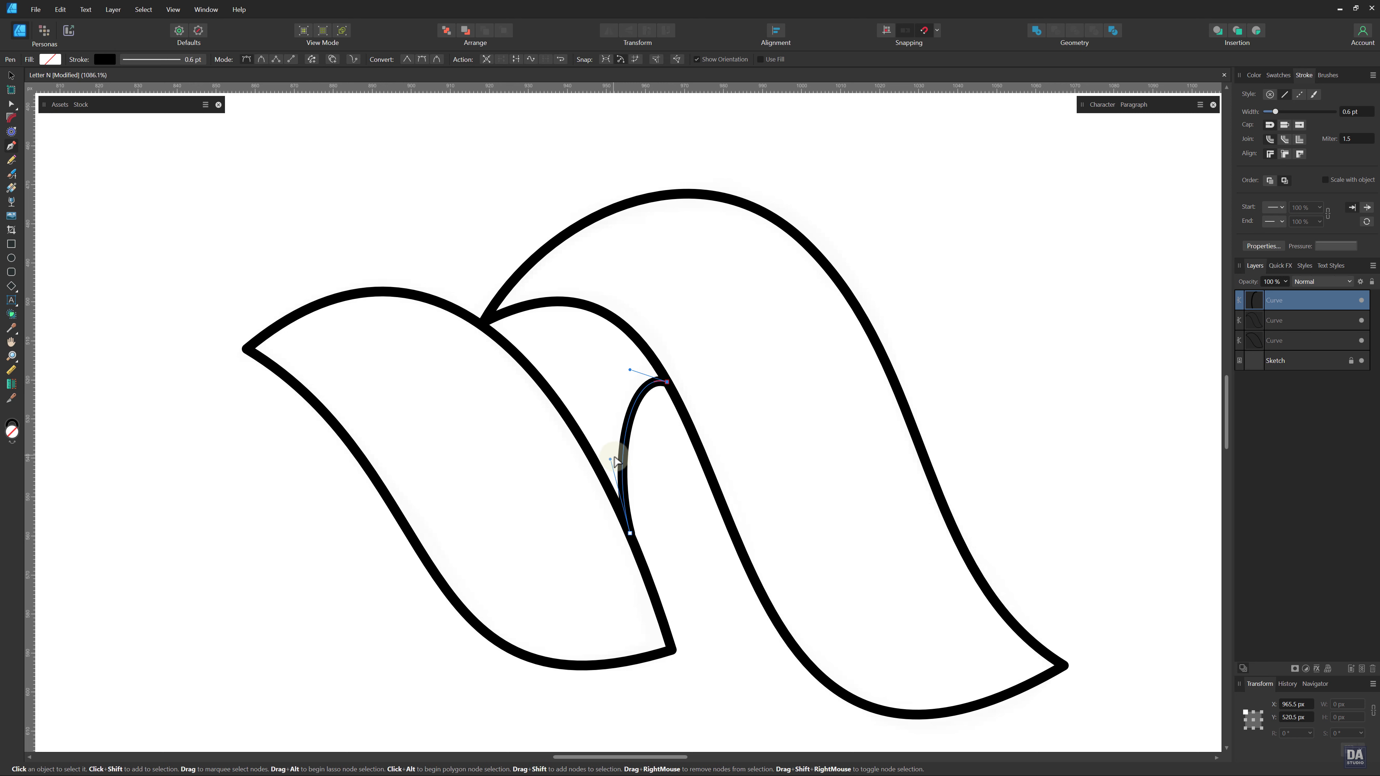
drag(609, 460, 608, 437)
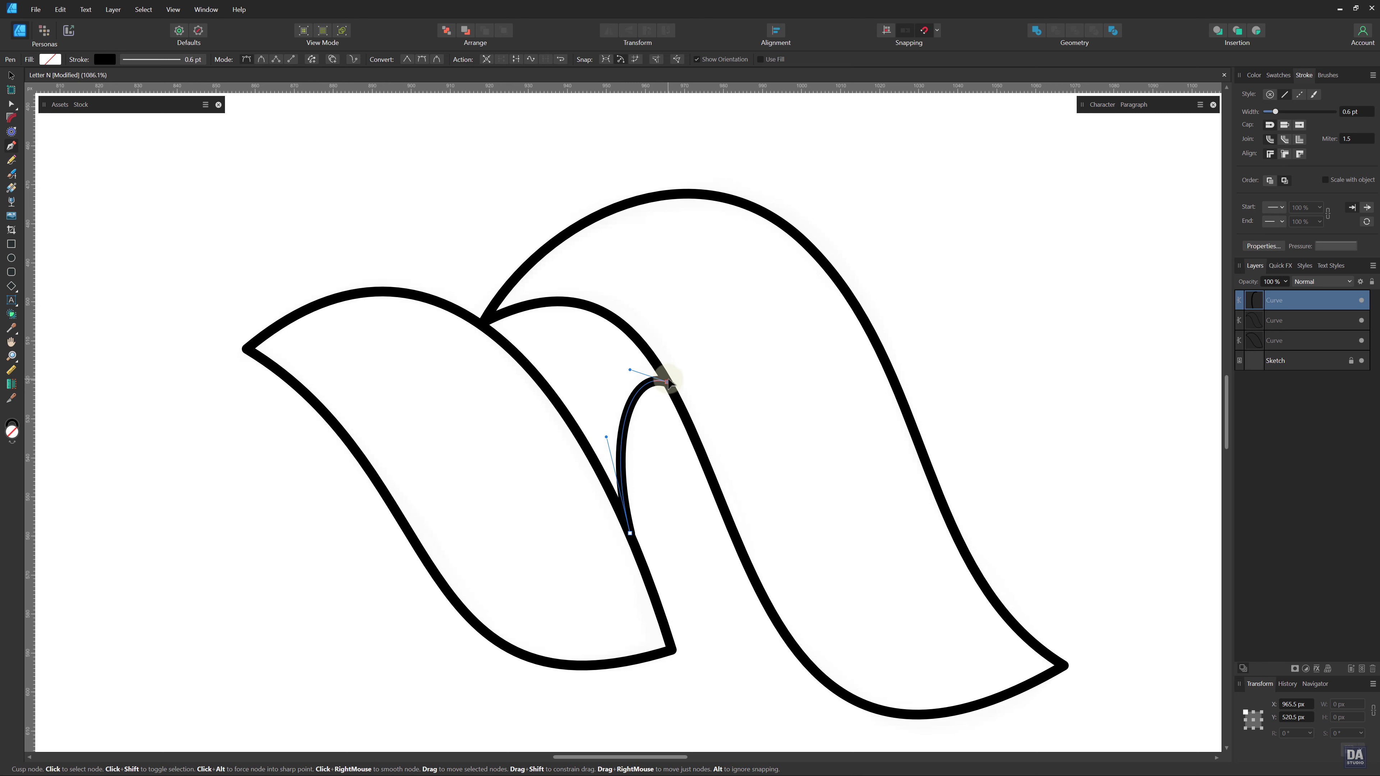
- Extend the connecting curve up inside the second leaf, back to where the leaves meet, and close it at its start node
click(668, 382)
click(655, 291)
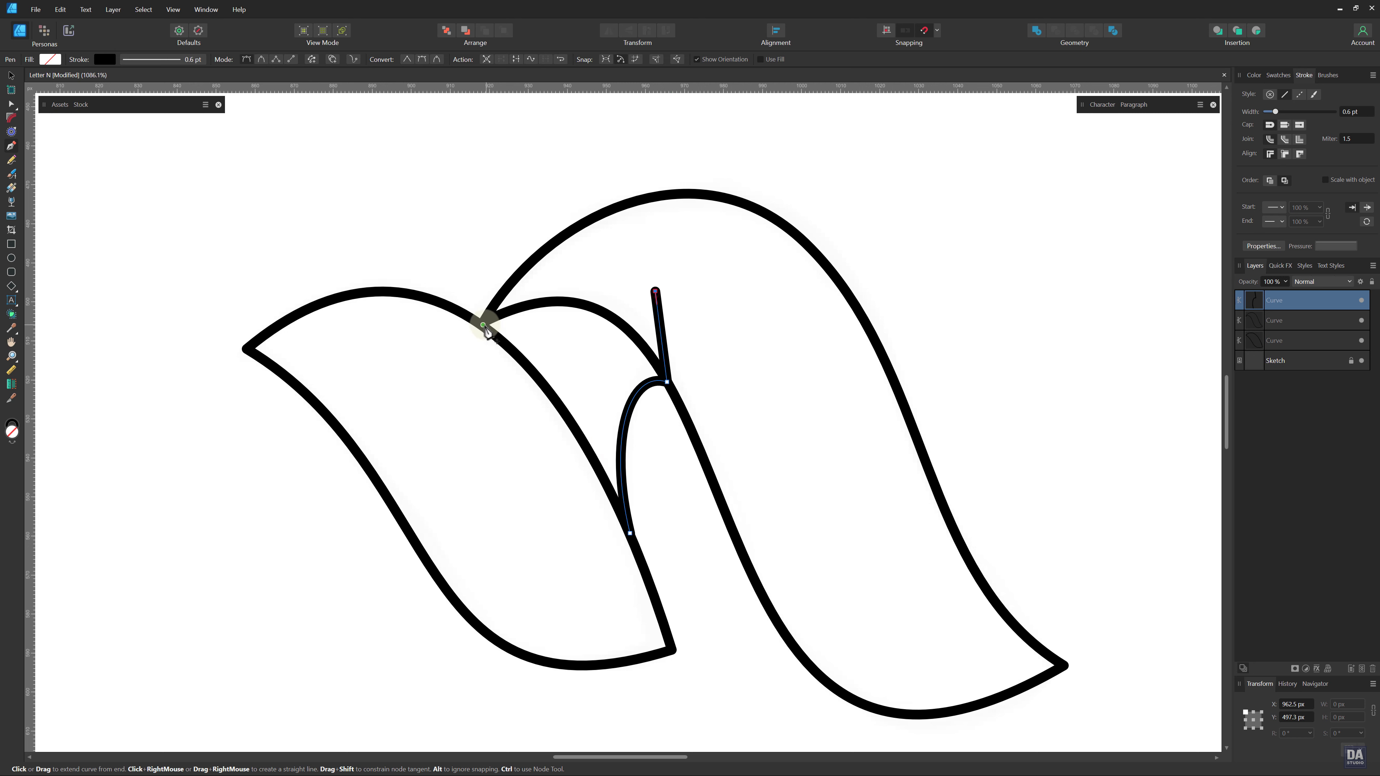
click(483, 326)
mouse_move(548, 310)
mouse_down()
mouse_move(529, 296)
mouse_move(534, 308)
mouse_up()
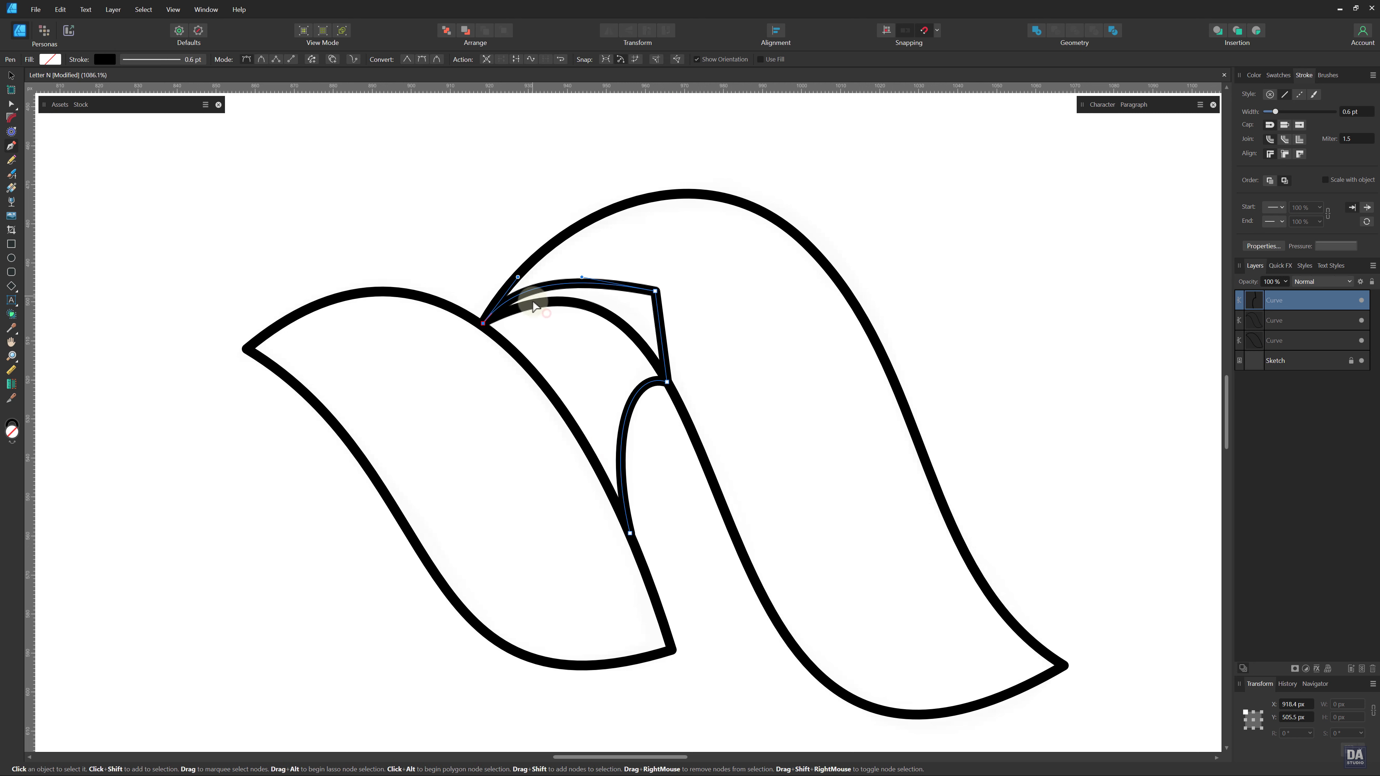
click(630, 533)
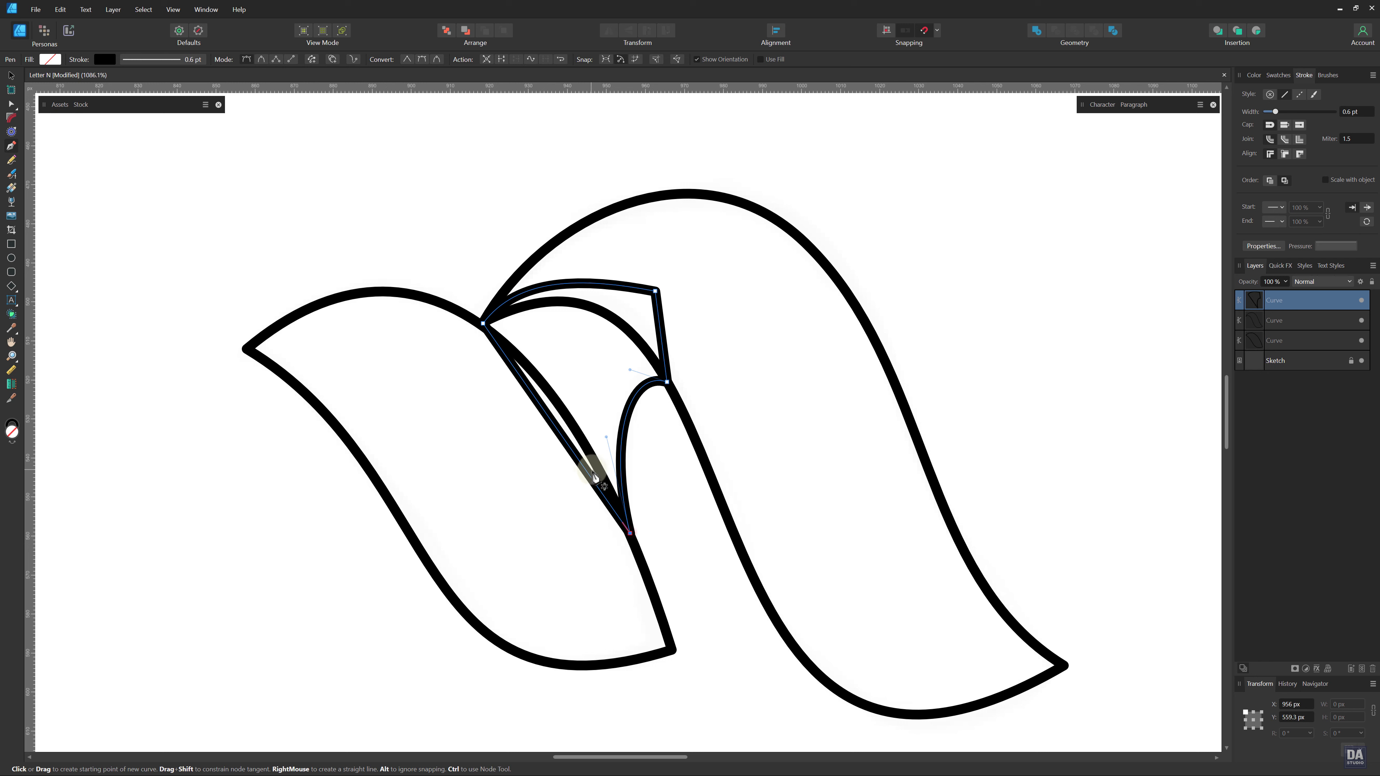
- Bring the two leaf curves forward so they are stacked above the connecting shape
key(v)
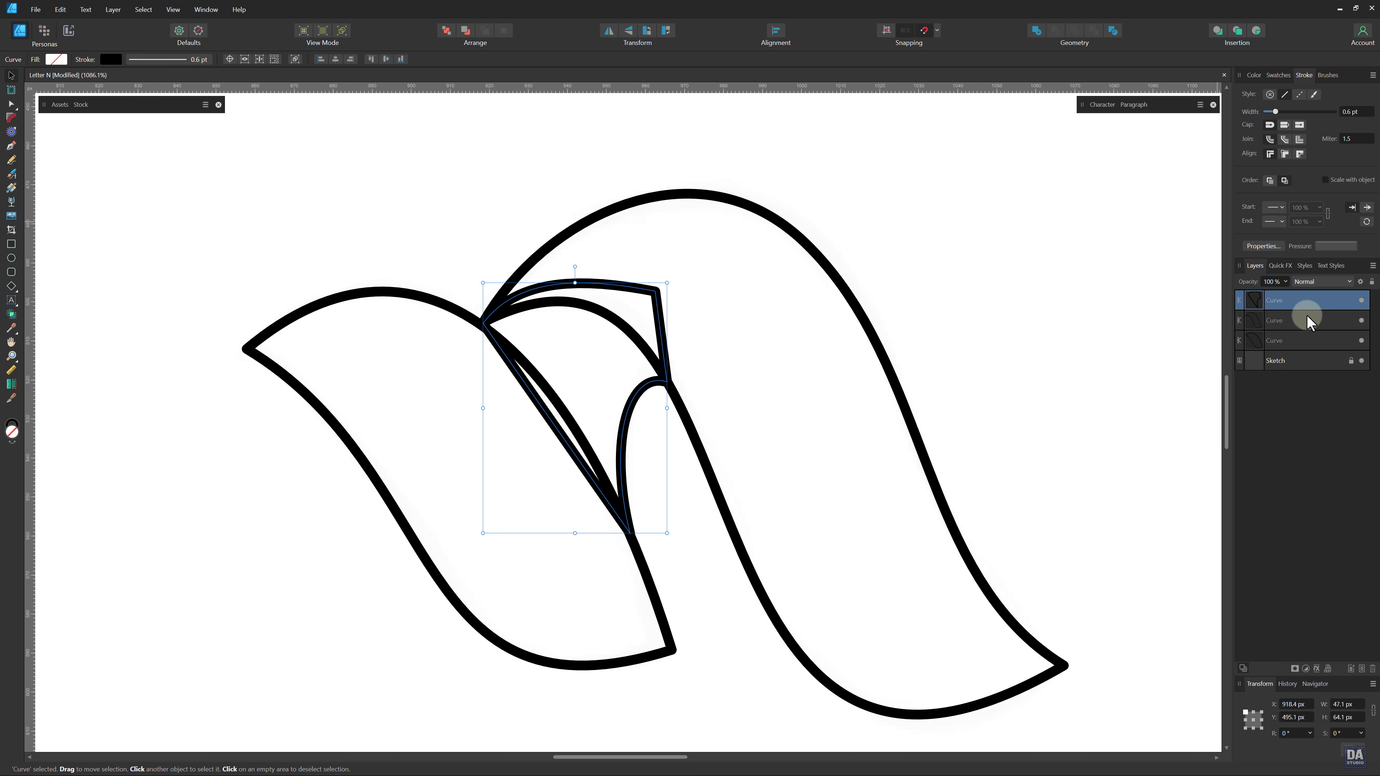
click(1298, 342)
shift+click(1297, 323)
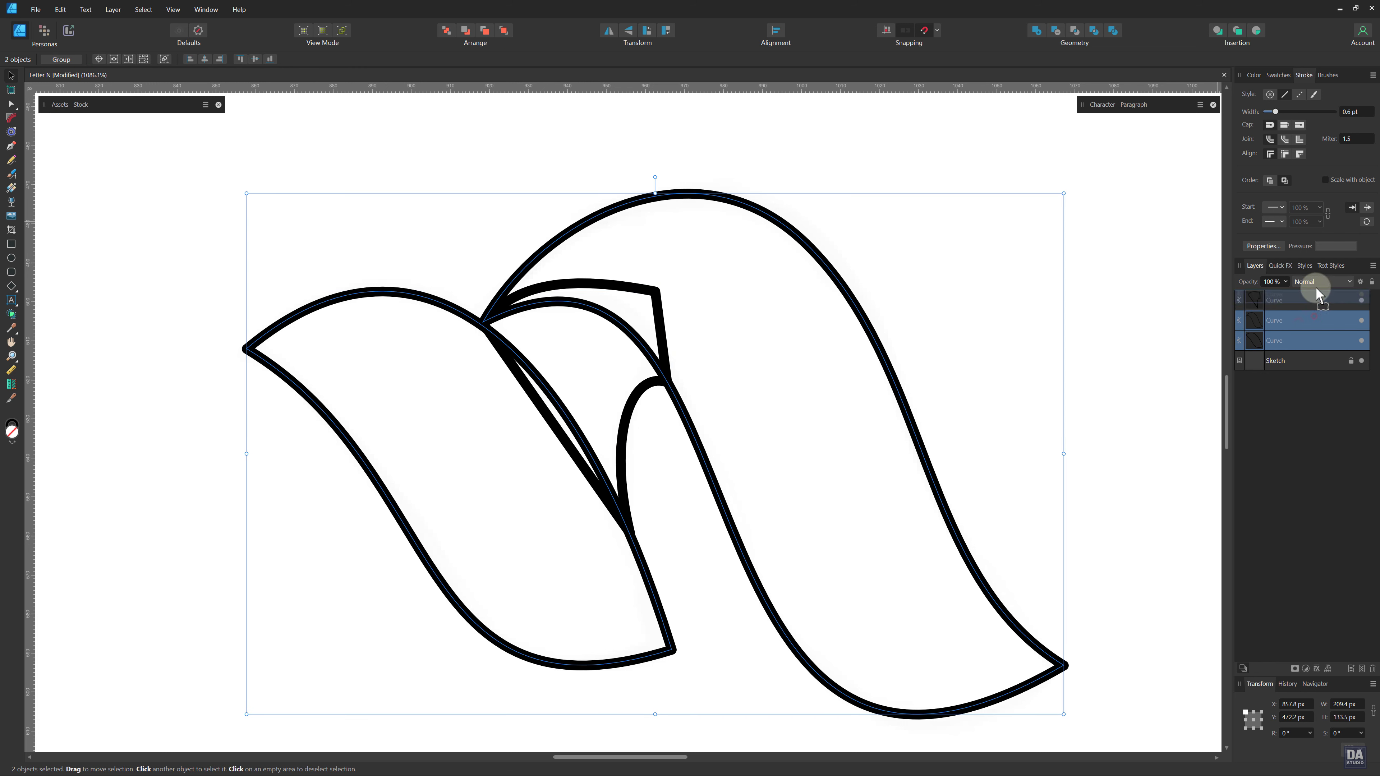
key(ctrl+])
- Remove the black stroke from all three curves, the connecting shape and both leaves
click(1293, 341)
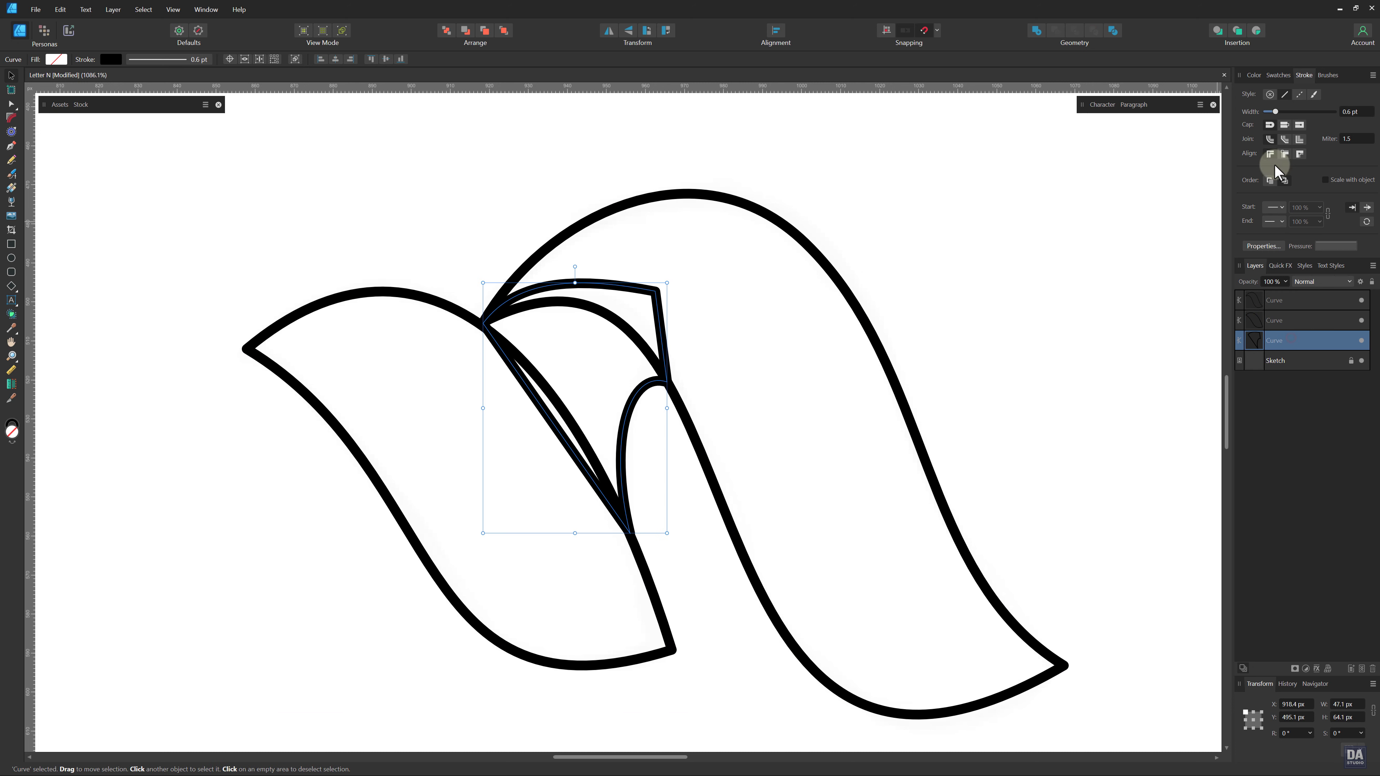
shift+click(1287, 320)
shift+click(1294, 300)
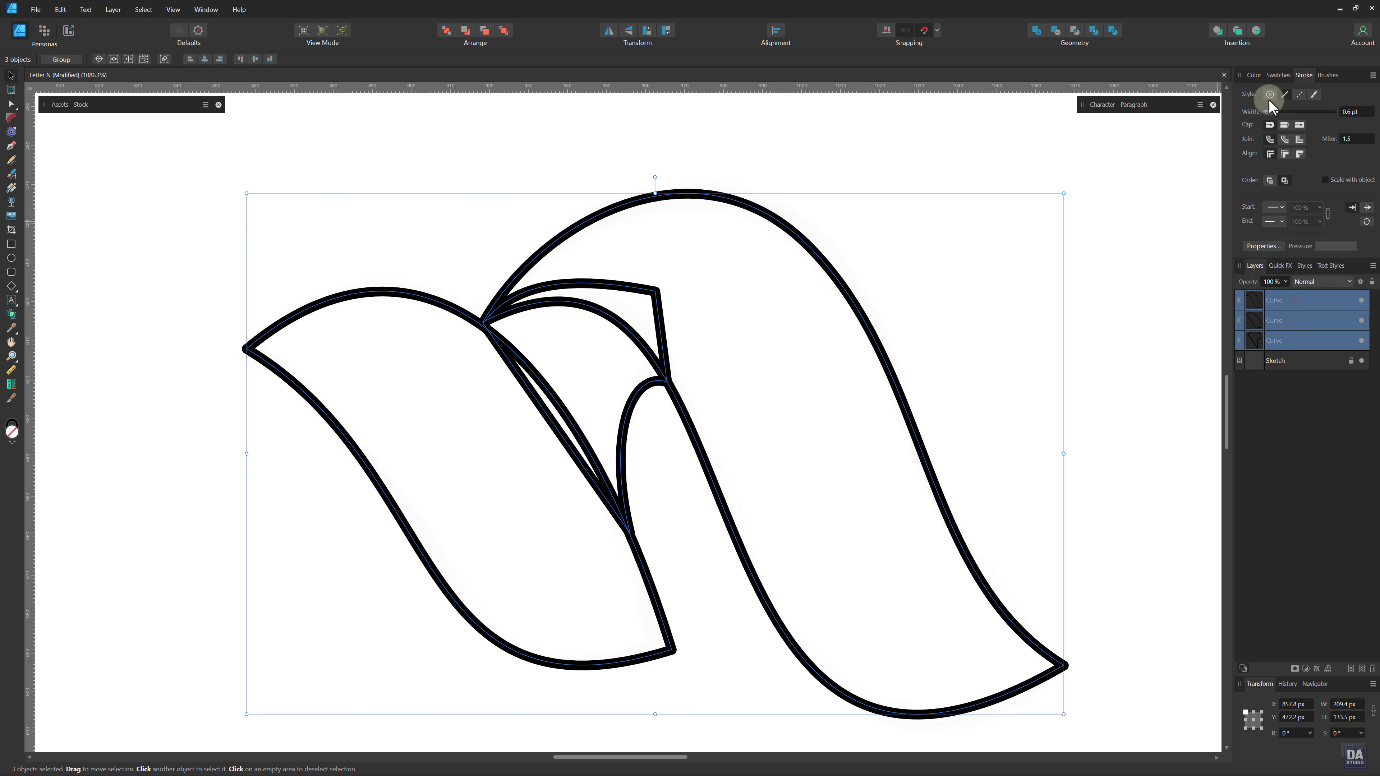
click(1278, 75)
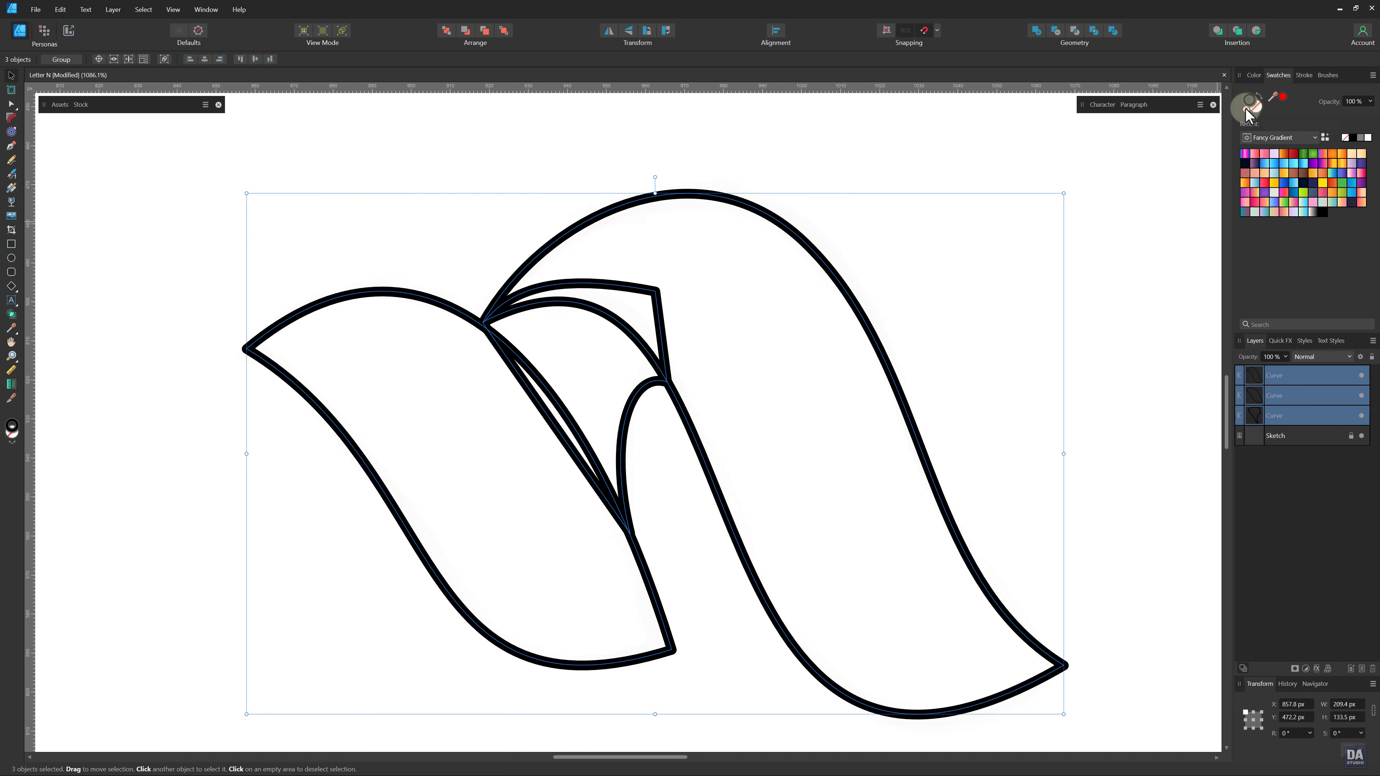
click(1252, 114)
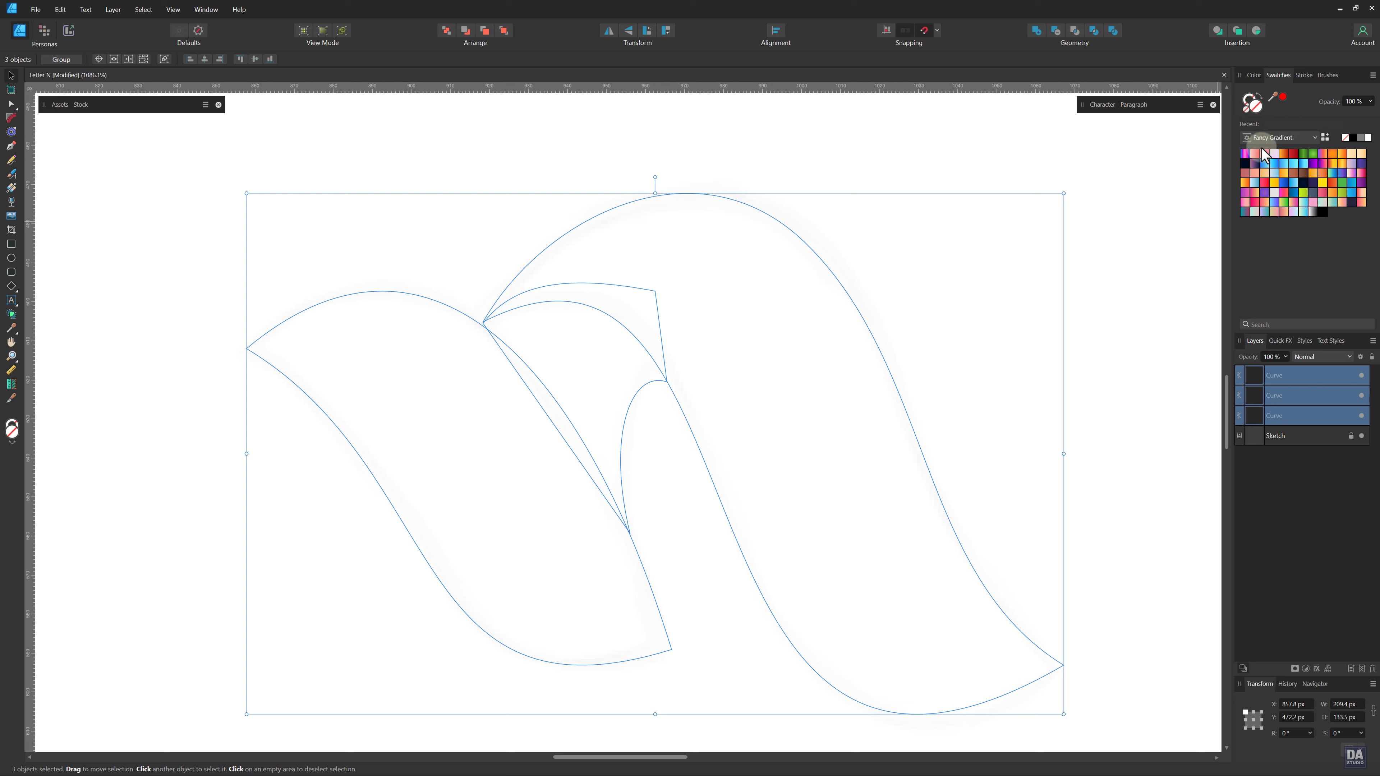
- Fill both leaves with a blue gradient and the connecting shape with a yellow-to-orange gradient from the Fancy Gradient swatches
ctrl+click(1280, 419)
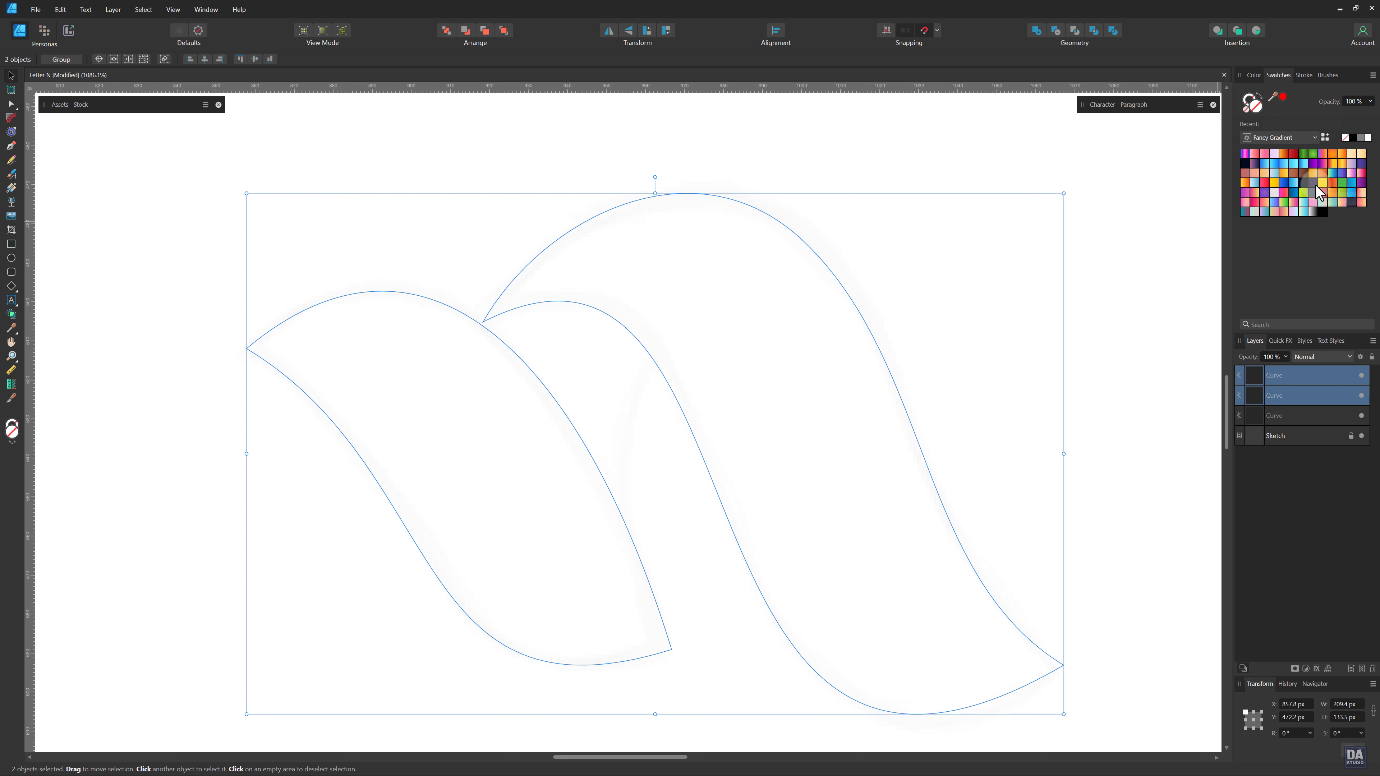
click(1286, 187)
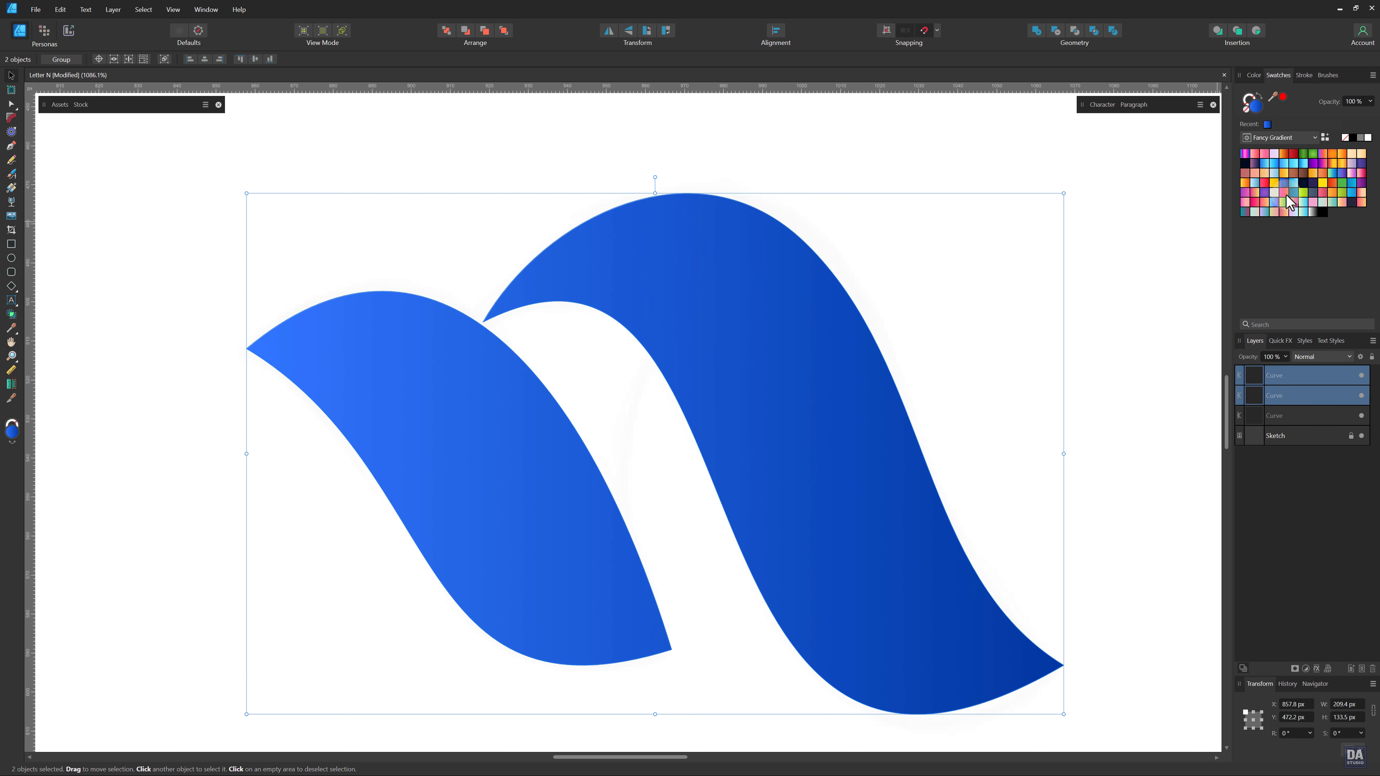
click(1286, 416)
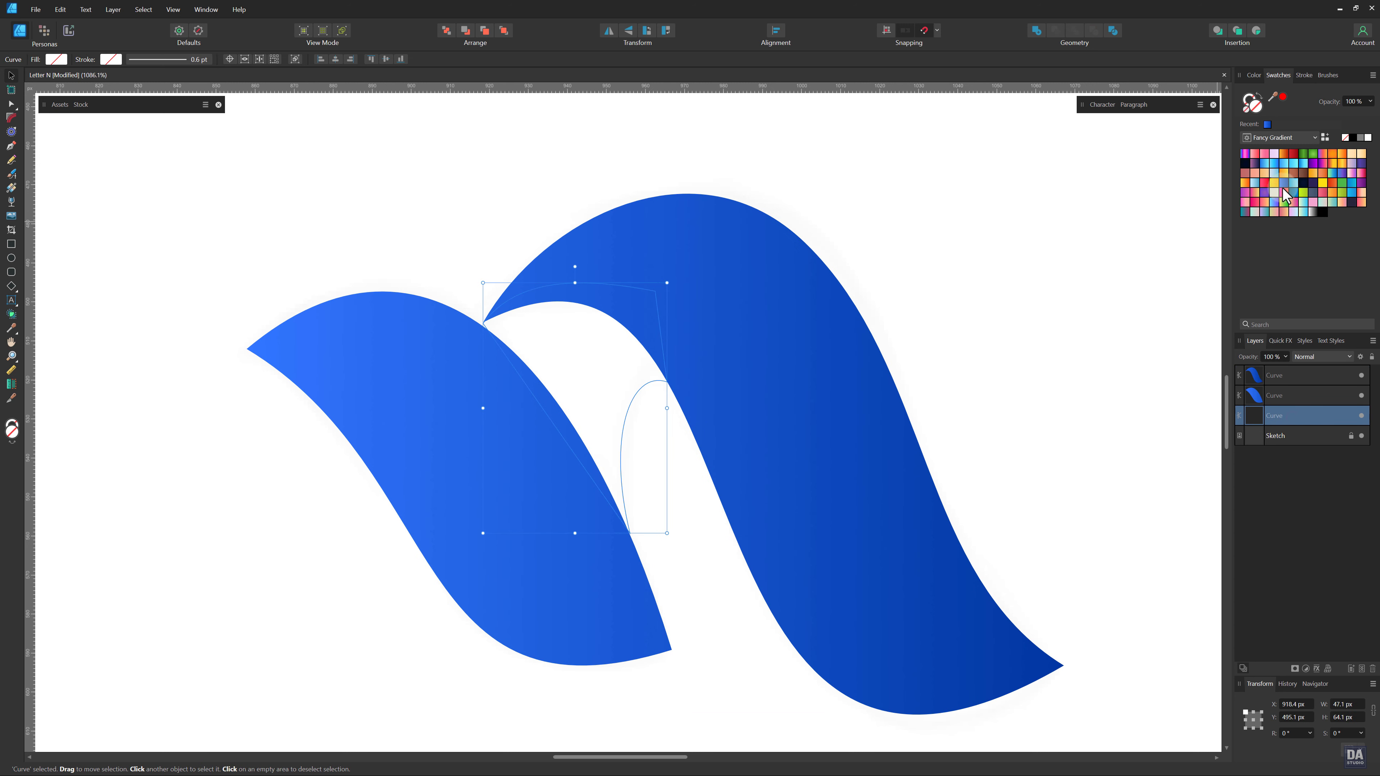
click(1245, 182)
click(1030, 331)
- Move the second leaf's start node and the connecting shape's matching node onto the first leaf's edge to close the gap
key(ctrl+space)
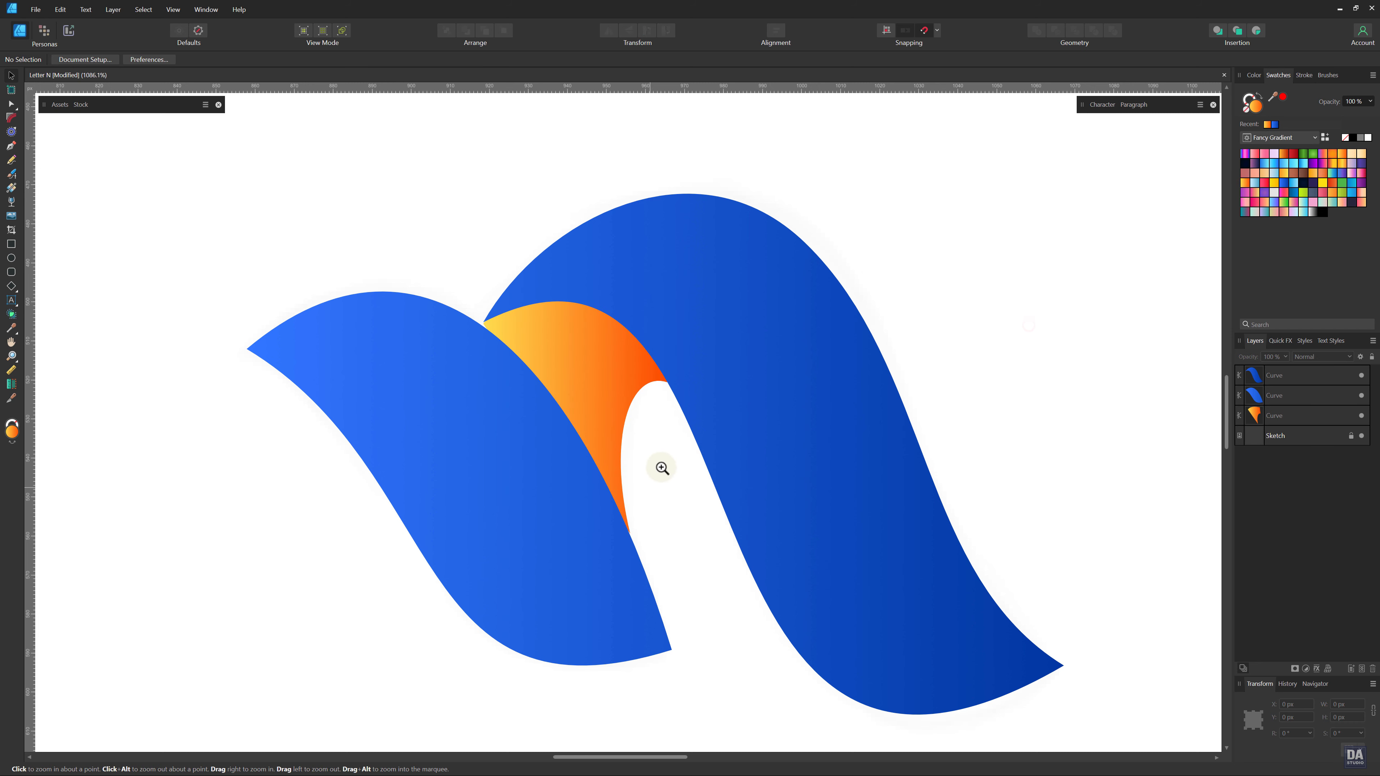
drag(675, 438, 555, 404)
scroll(612, 410, up, 5)
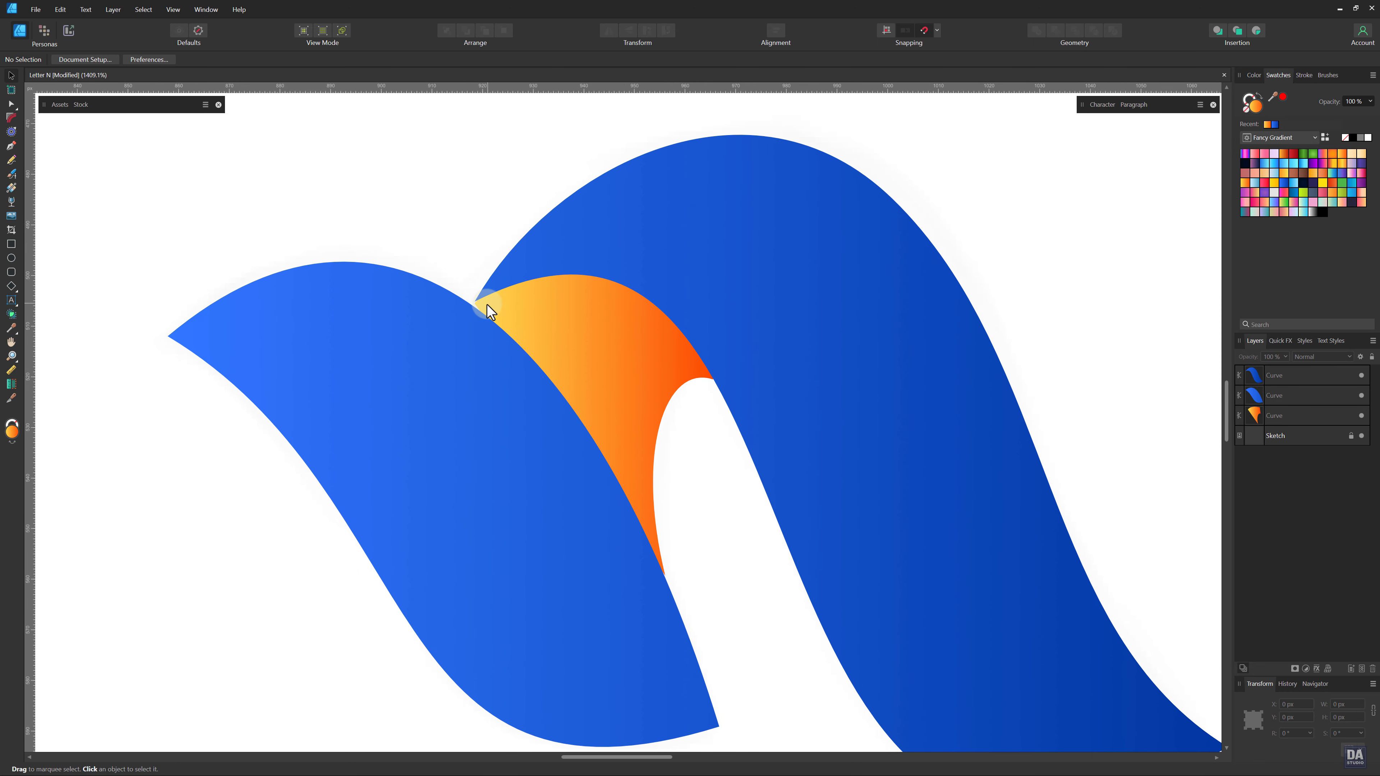
scroll(489, 310, up, 8)
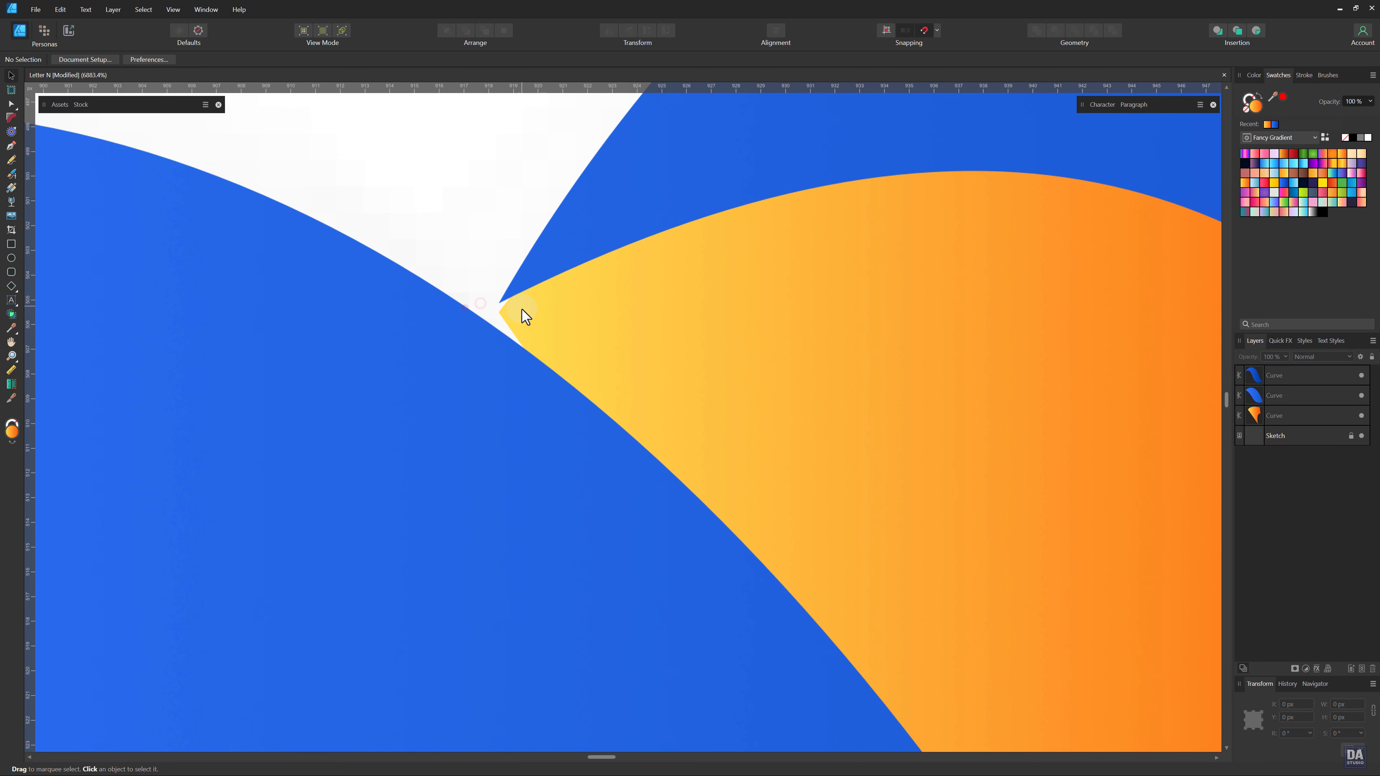
click(516, 312)
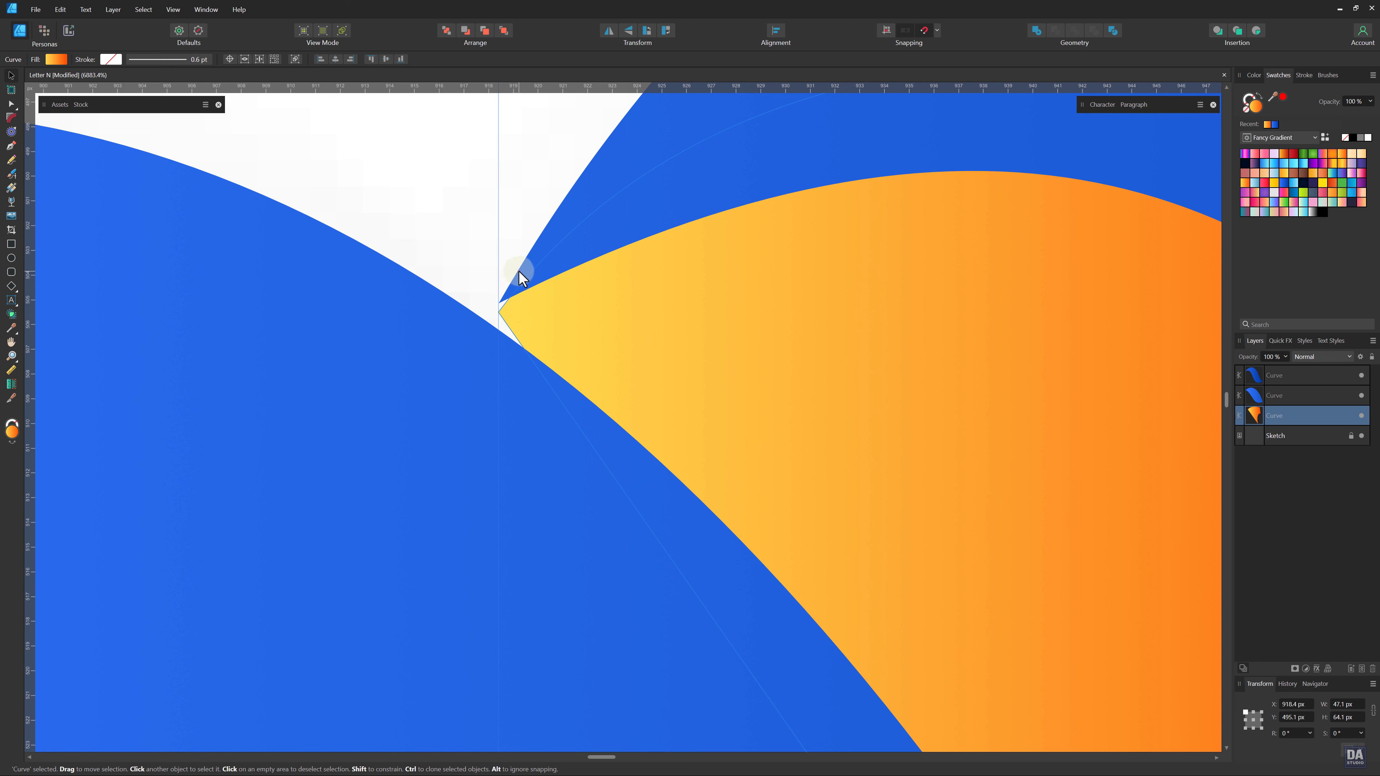
click(518, 284)
key(a)
drag(498, 300, 482, 319)
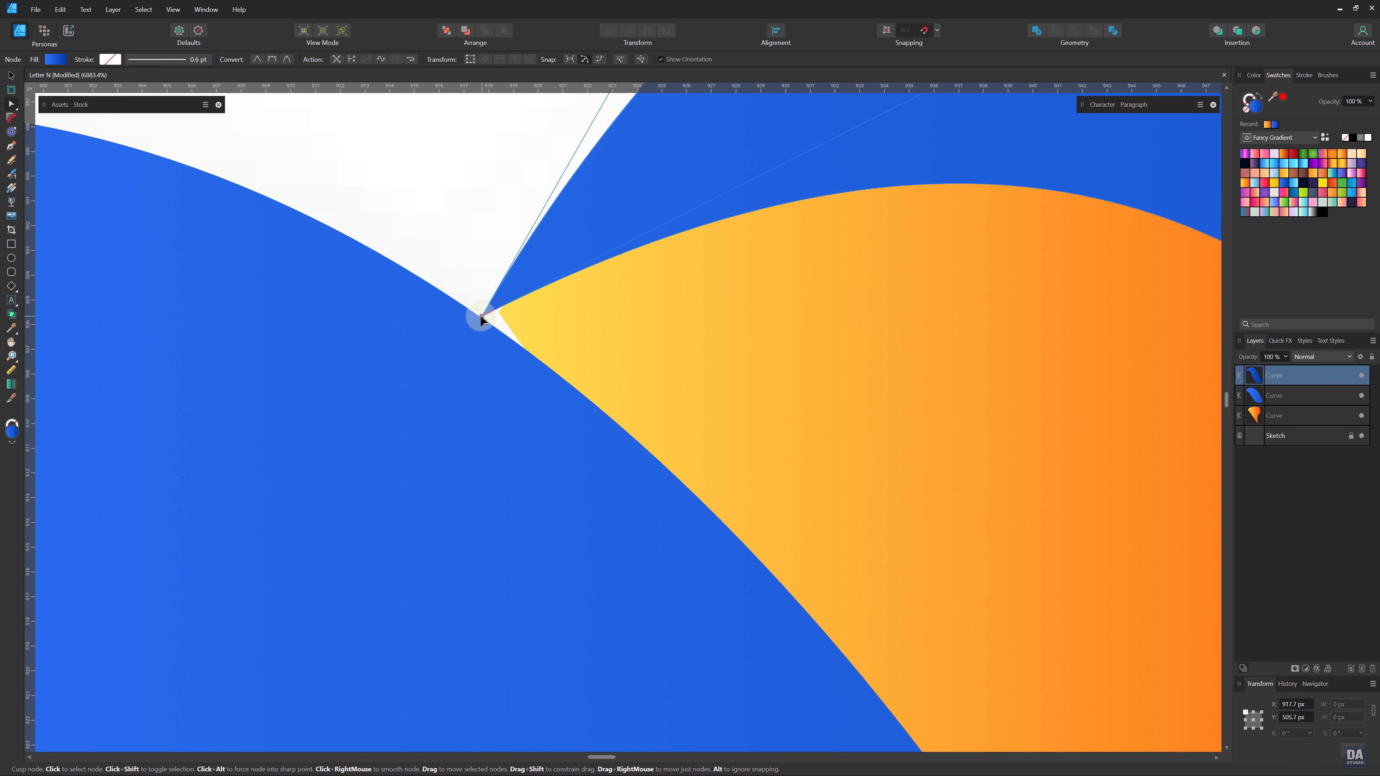
click(519, 324)
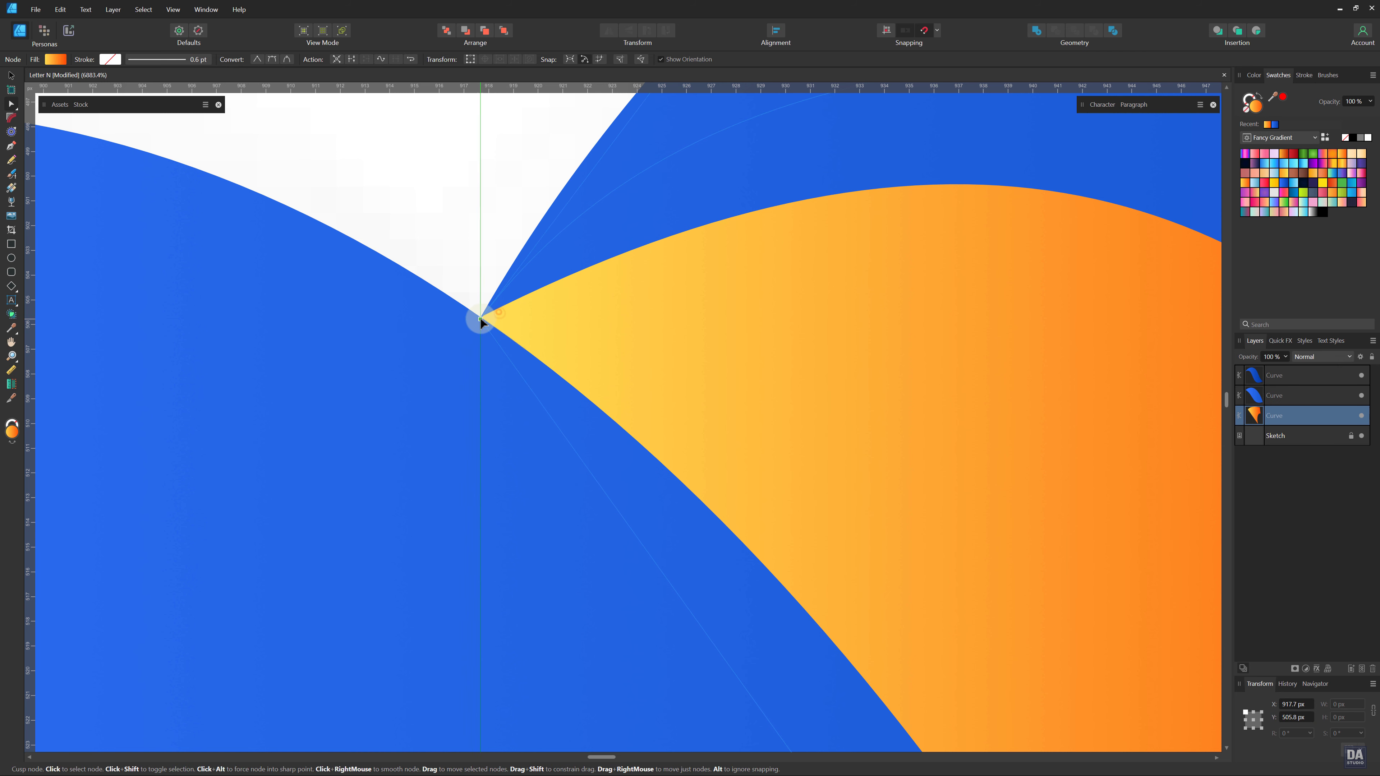
click(486, 298)
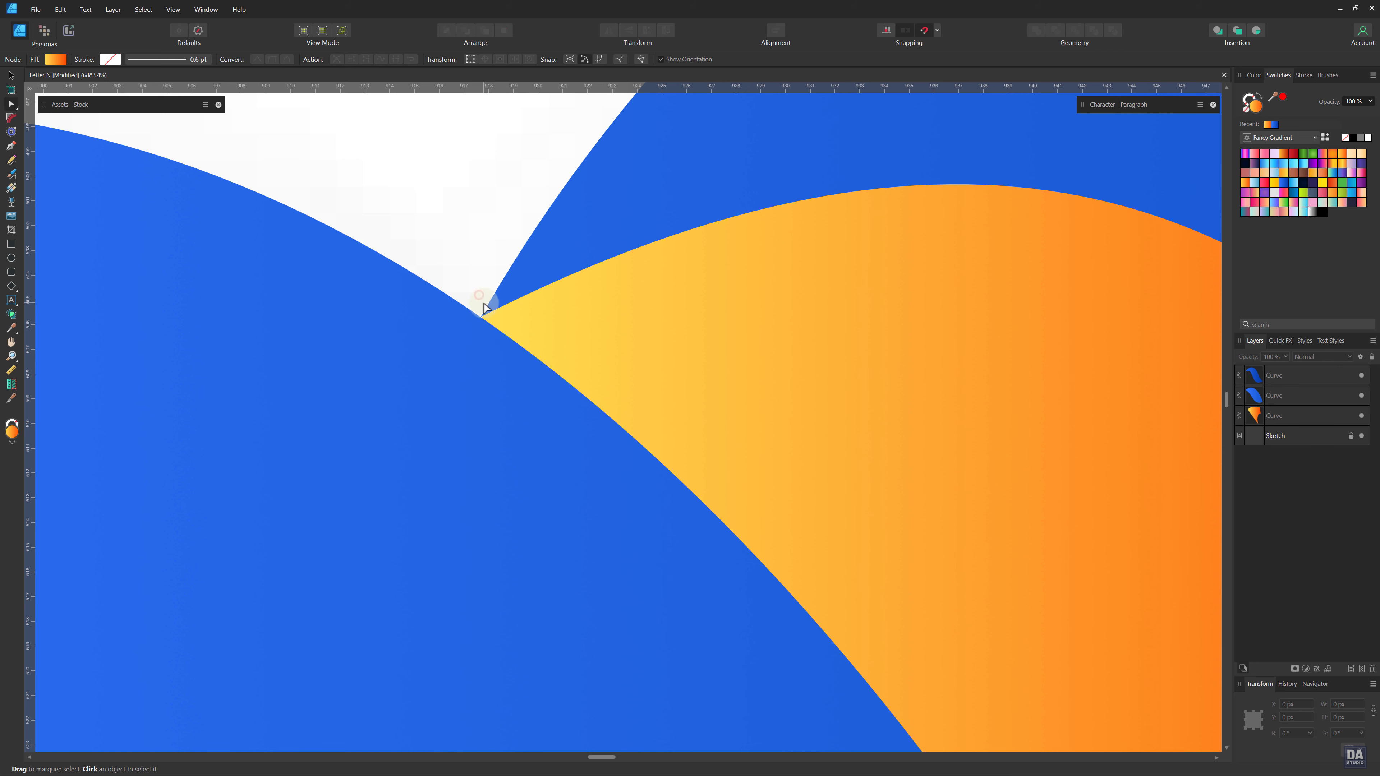
- Fine-tune the meeting point at high magnification by nudging the connecting shape's and second leaf's nodes slightly into the first leaf
scroll(485, 308, up, 5)
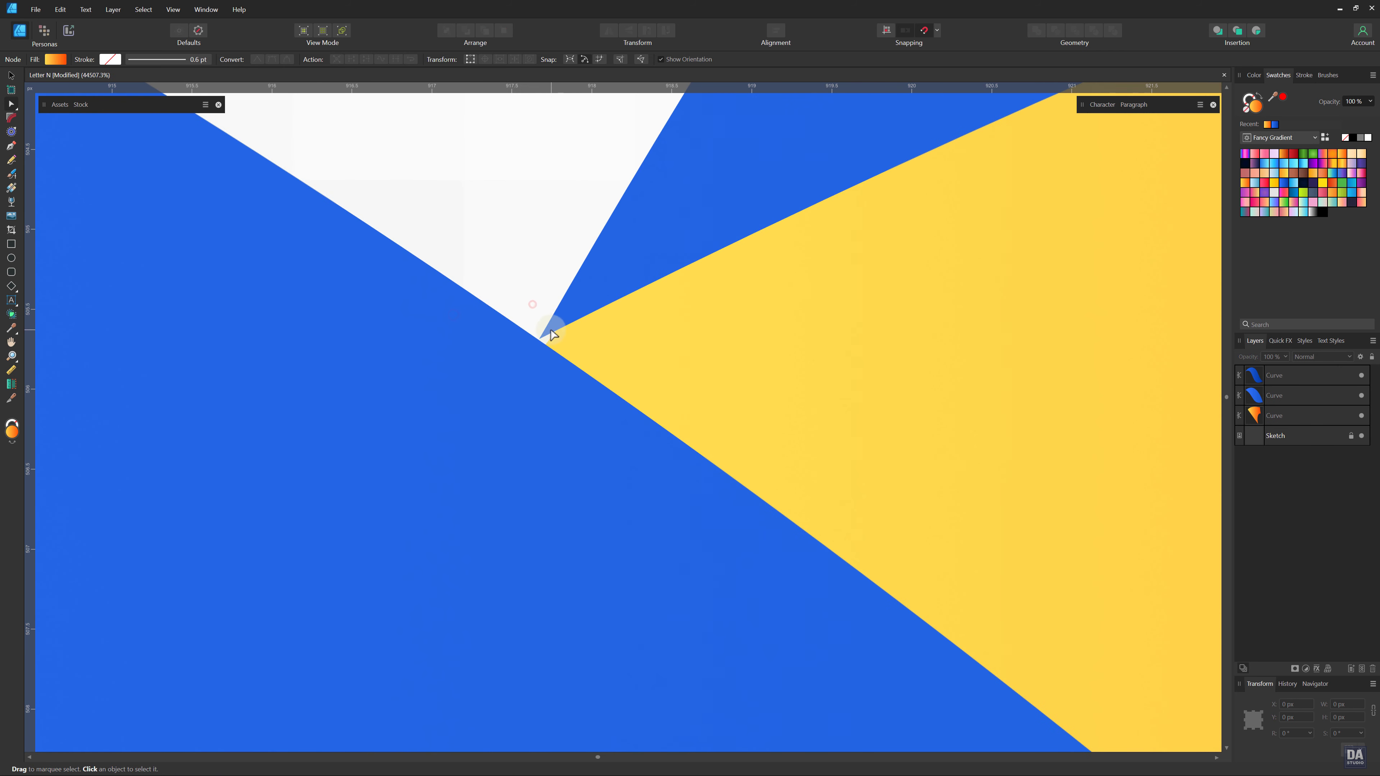
click(559, 343)
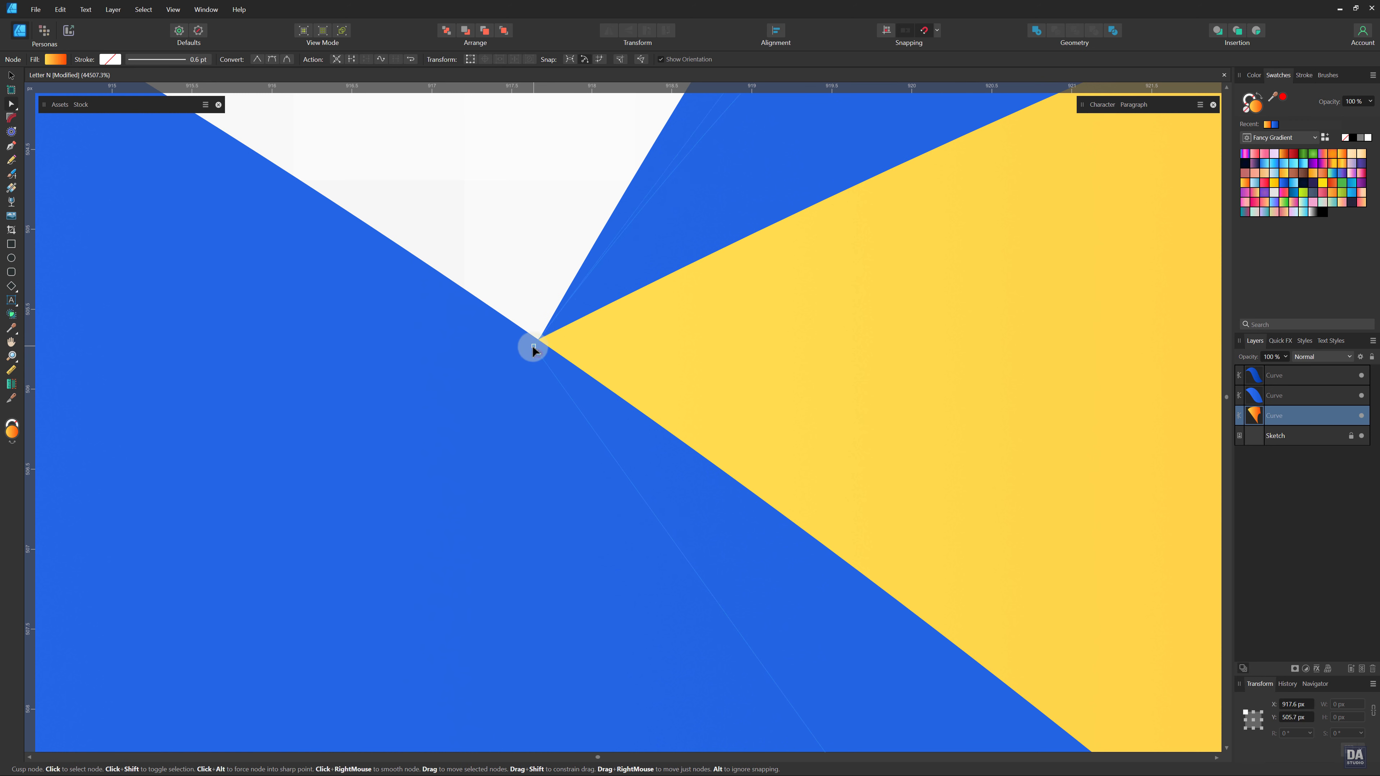
click(572, 286)
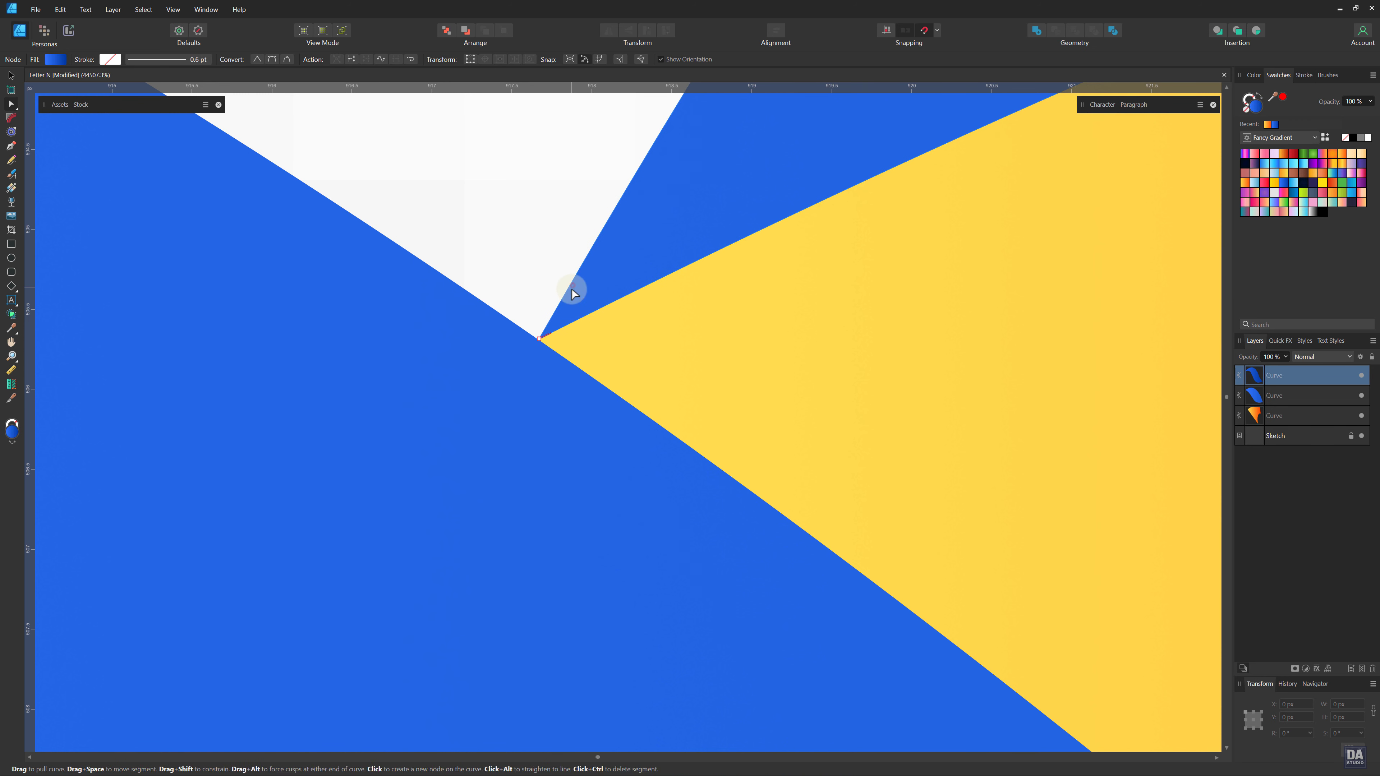
drag(544, 338, 531, 342)
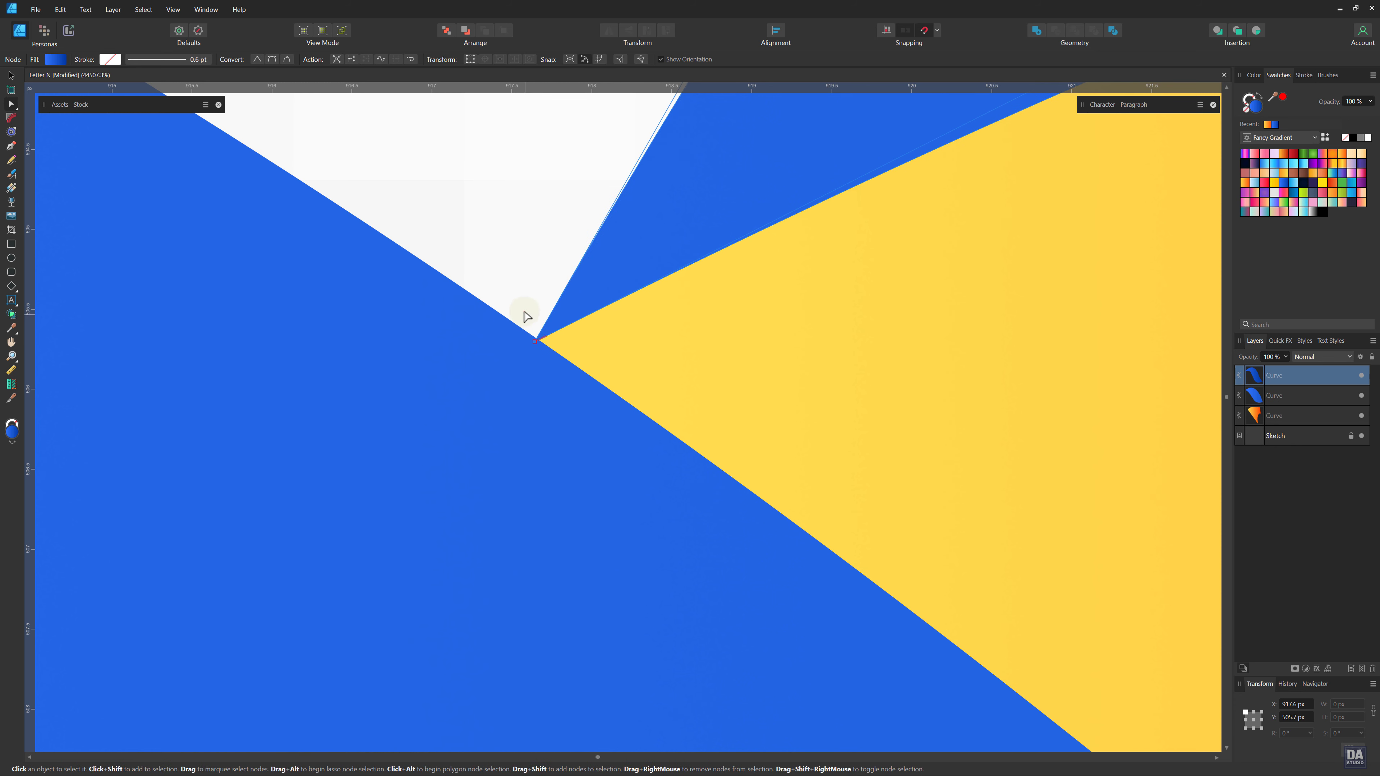
click(525, 311)
drag(646, 286, 469, 299)
drag(671, 314, 492, 307)
drag(671, 313, 511, 276)
drag(664, 328, 575, 282)
drag(717, 363, 618, 373)
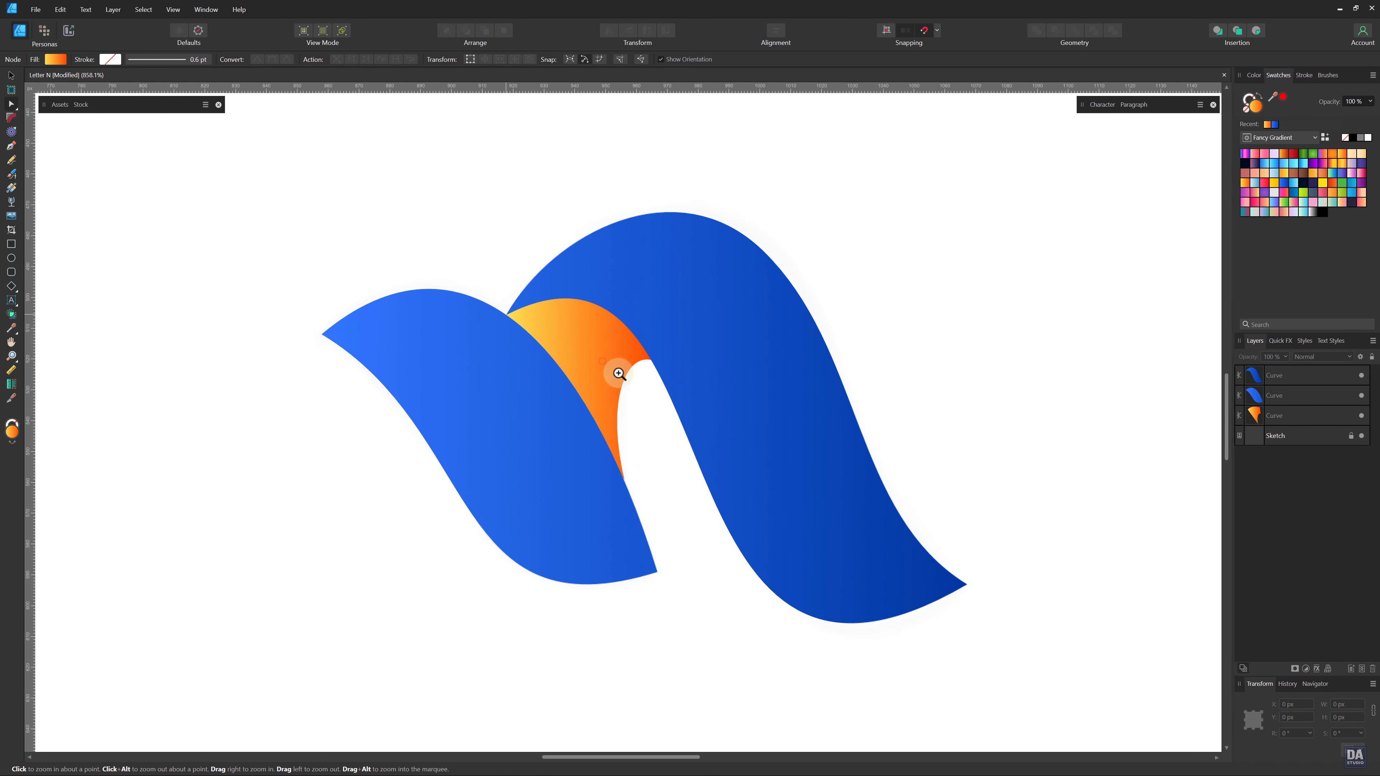
- Redirect the first leaf's linear gradient diagonally, from light blue at its upper edge to dark blue at its lower edge
click(554, 464)
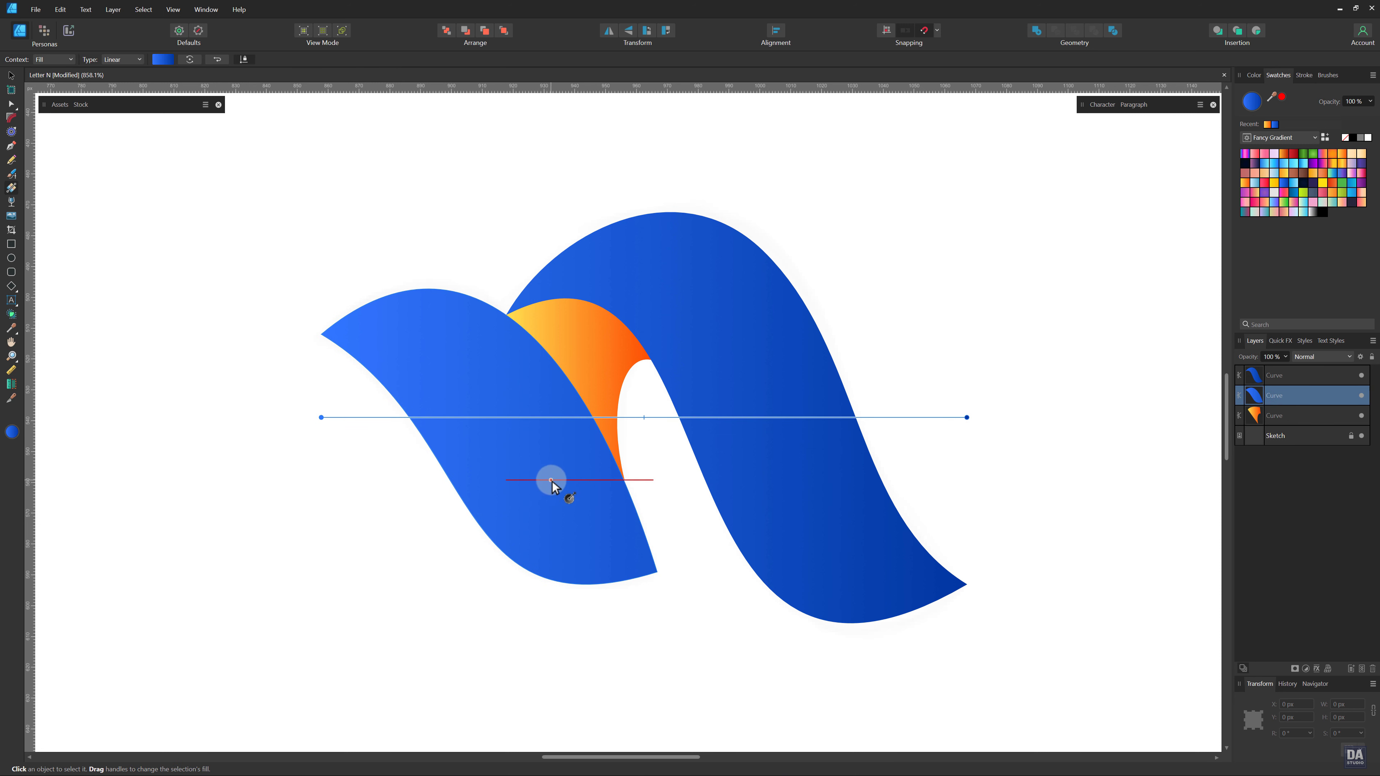
key(v)
key(g)
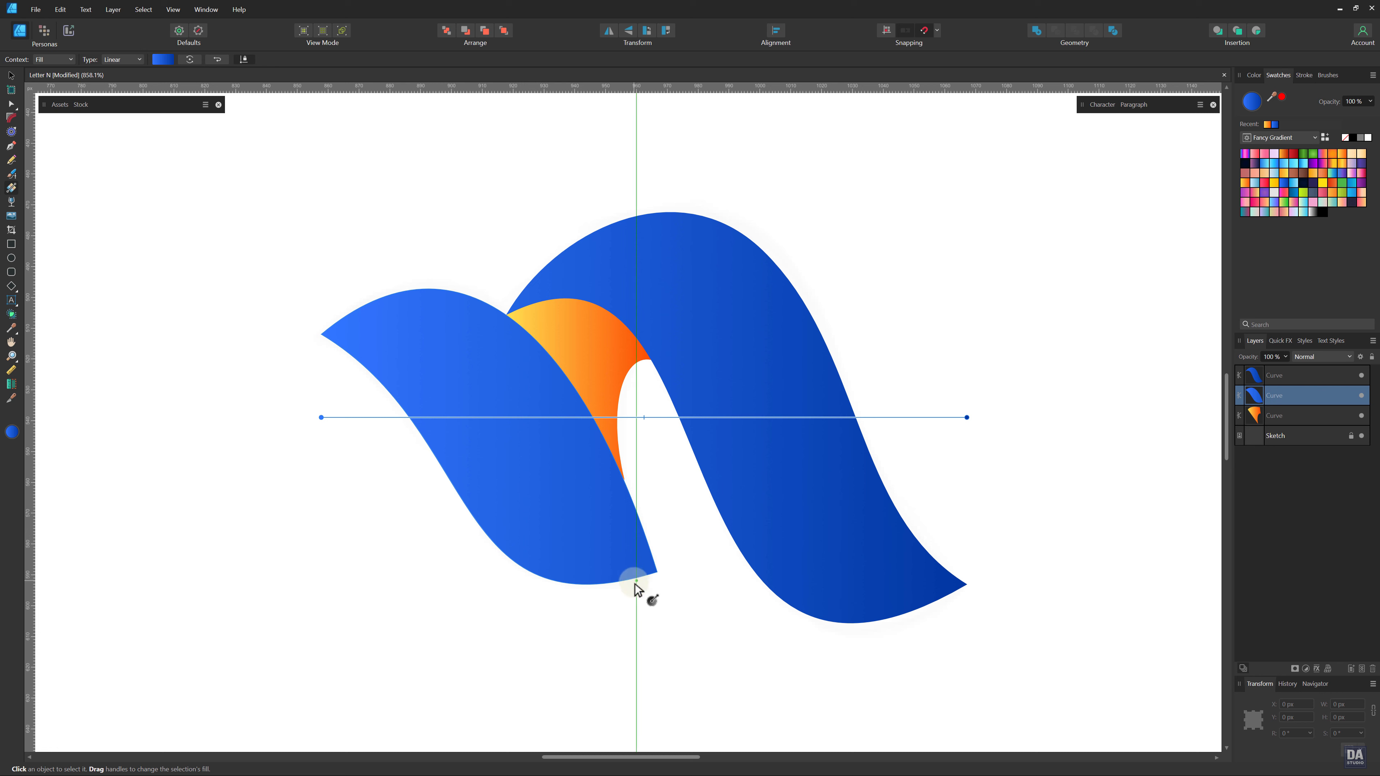
drag(621, 585, 446, 368)
mouse_move(621, 585)
mouse_down()
mouse_move(608, 580)
mouse_move(630, 598)
mouse_up()
drag(430, 283, 596, 593)
- Redirect the second leaf's gradient diagonally from its upper-left edge to its lower end and shift the midpoint toward the light end
click(815, 568)
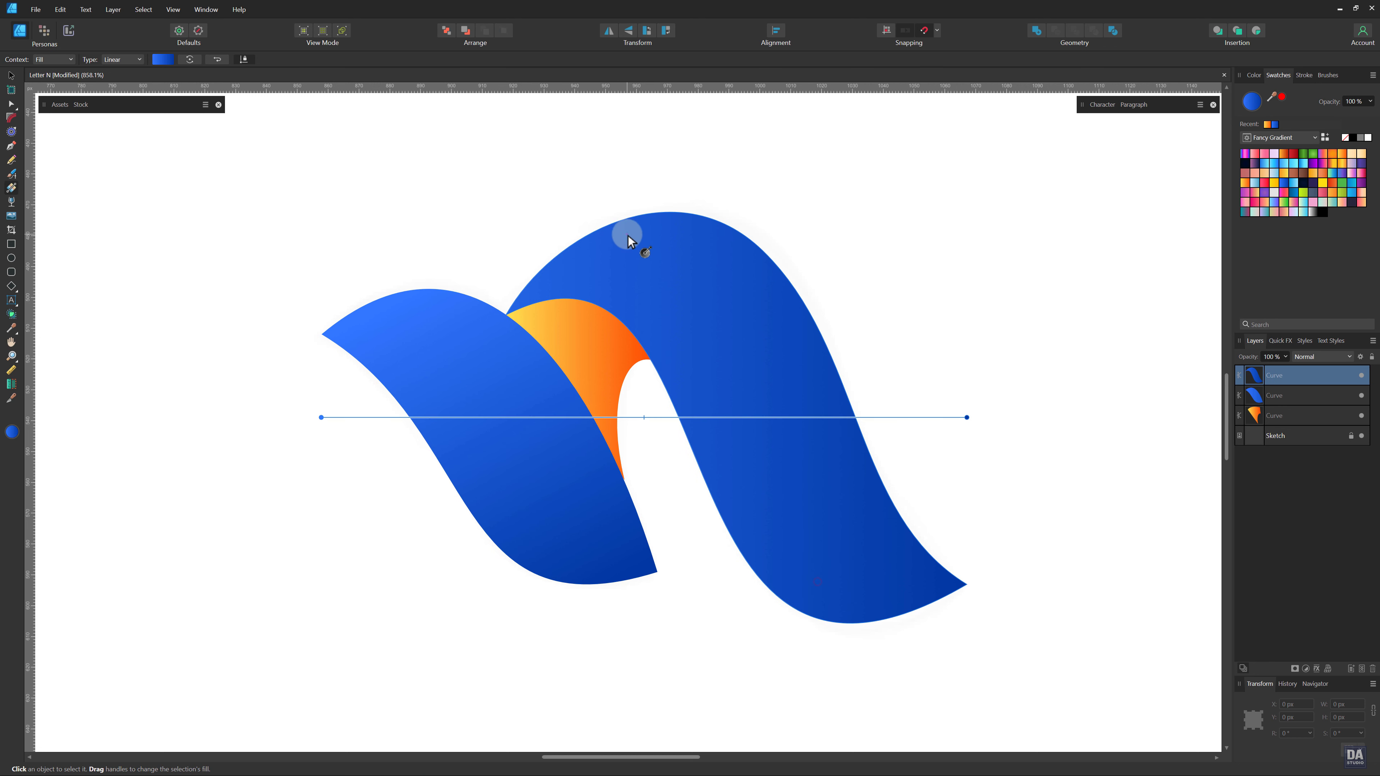
drag(628, 235, 859, 610)
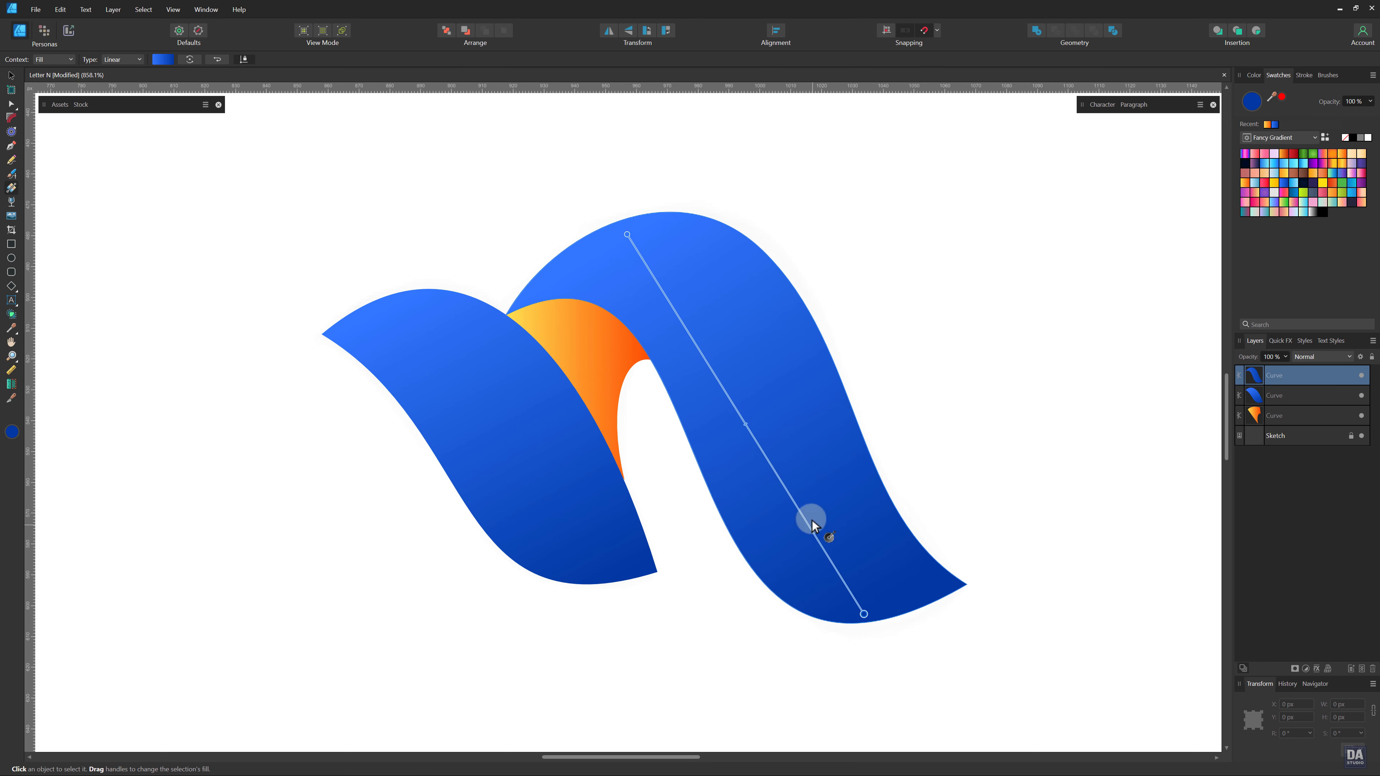
drag(747, 427, 719, 382)
key(ctrl+z)
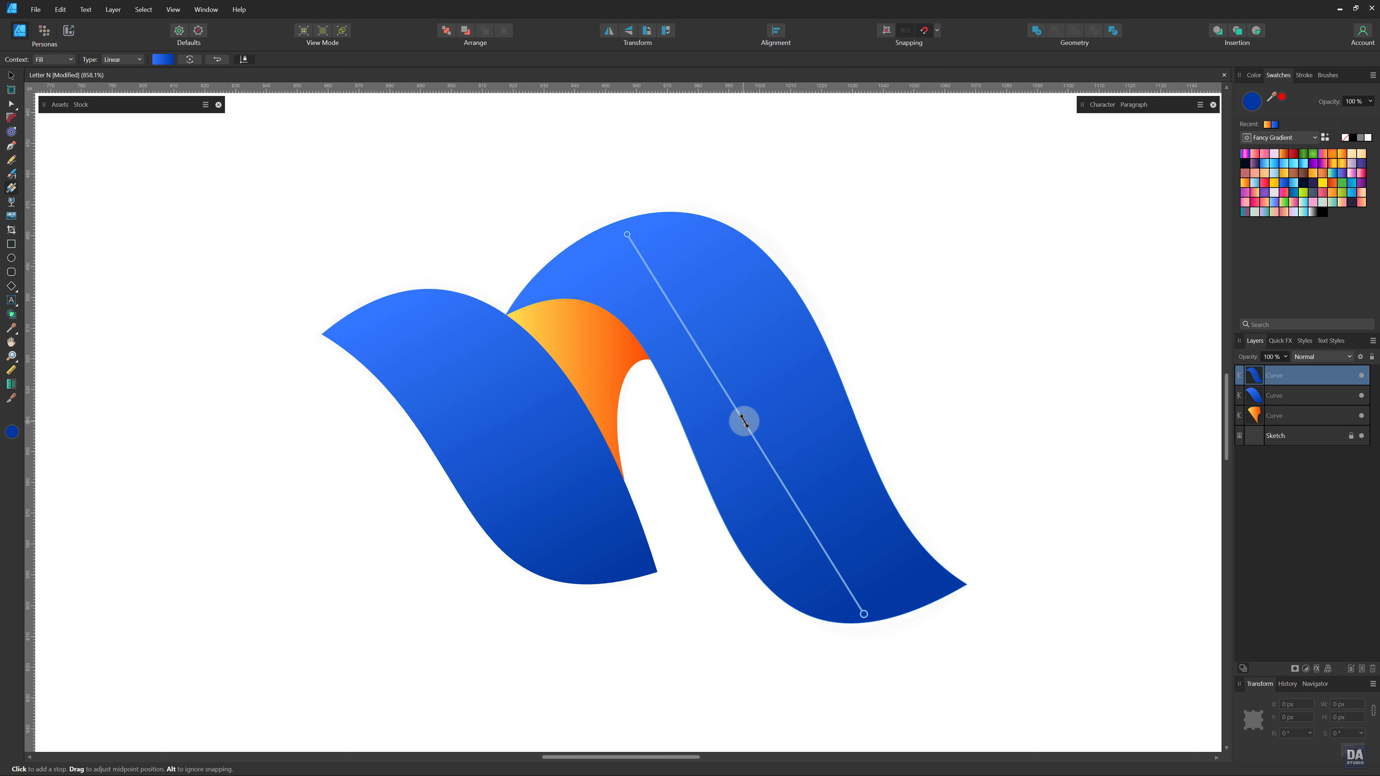
drag(748, 426, 727, 384)
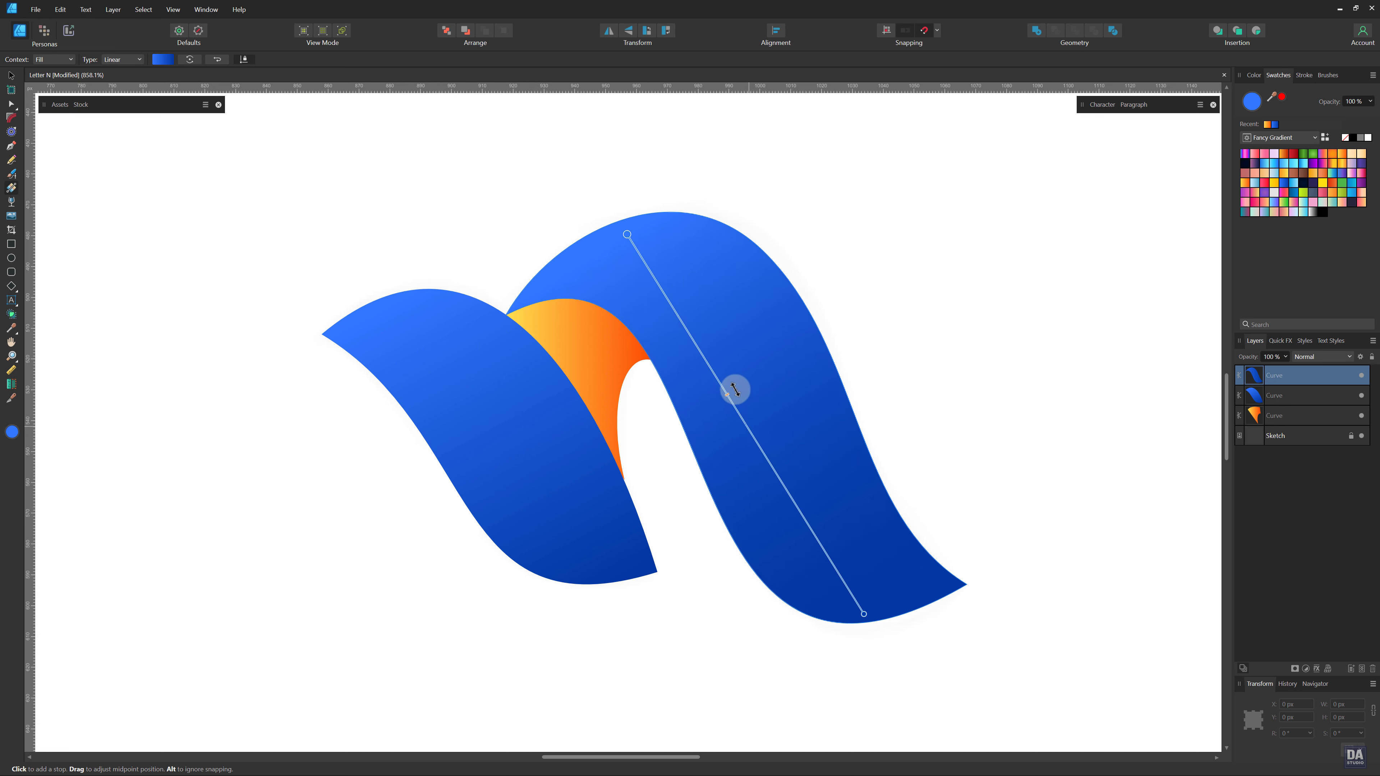
- Shift the first leaf's gradient midpoint slightly toward the light end and move its start point toward the leaf's left tip
click(546, 450)
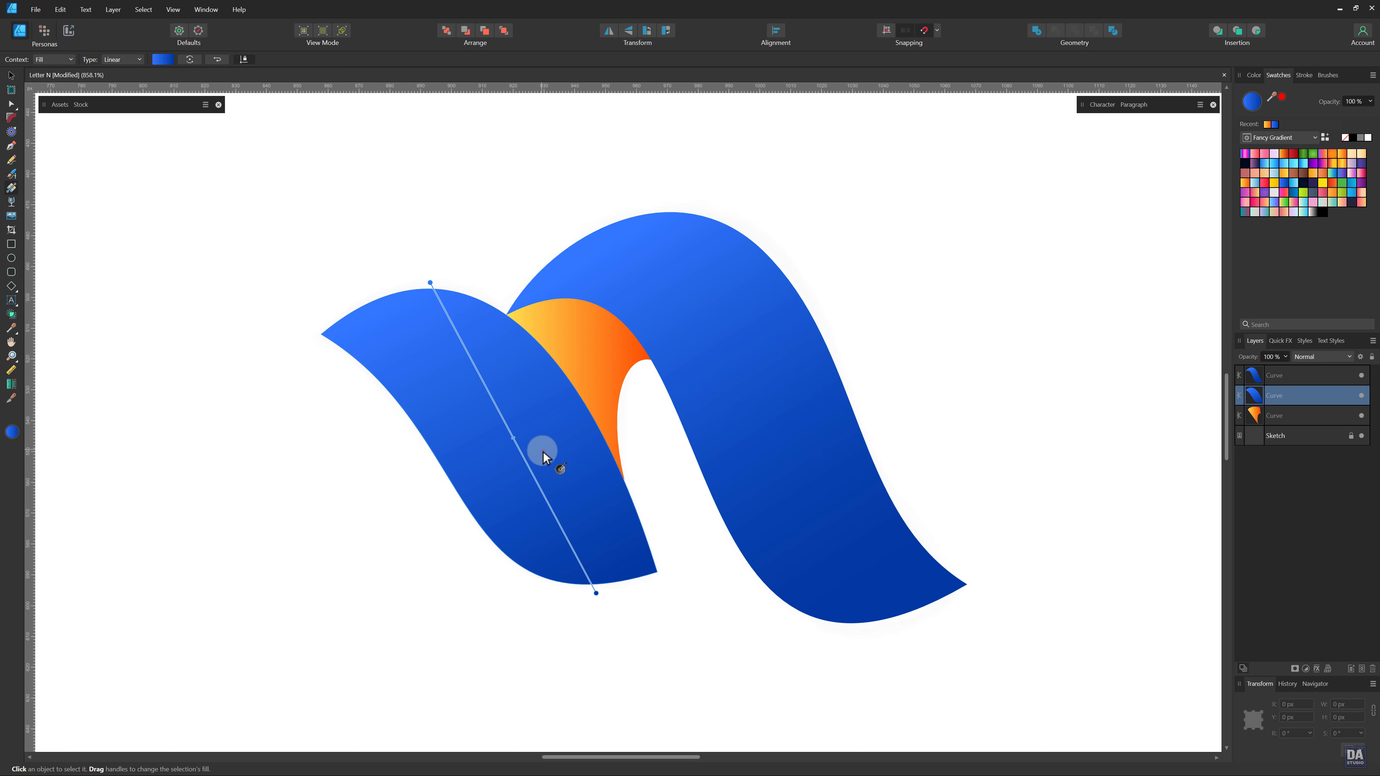
click(517, 441)
mouse_move(516, 439)
mouse_down()
mouse_move(505, 420)
mouse_move(516, 435)
mouse_up()
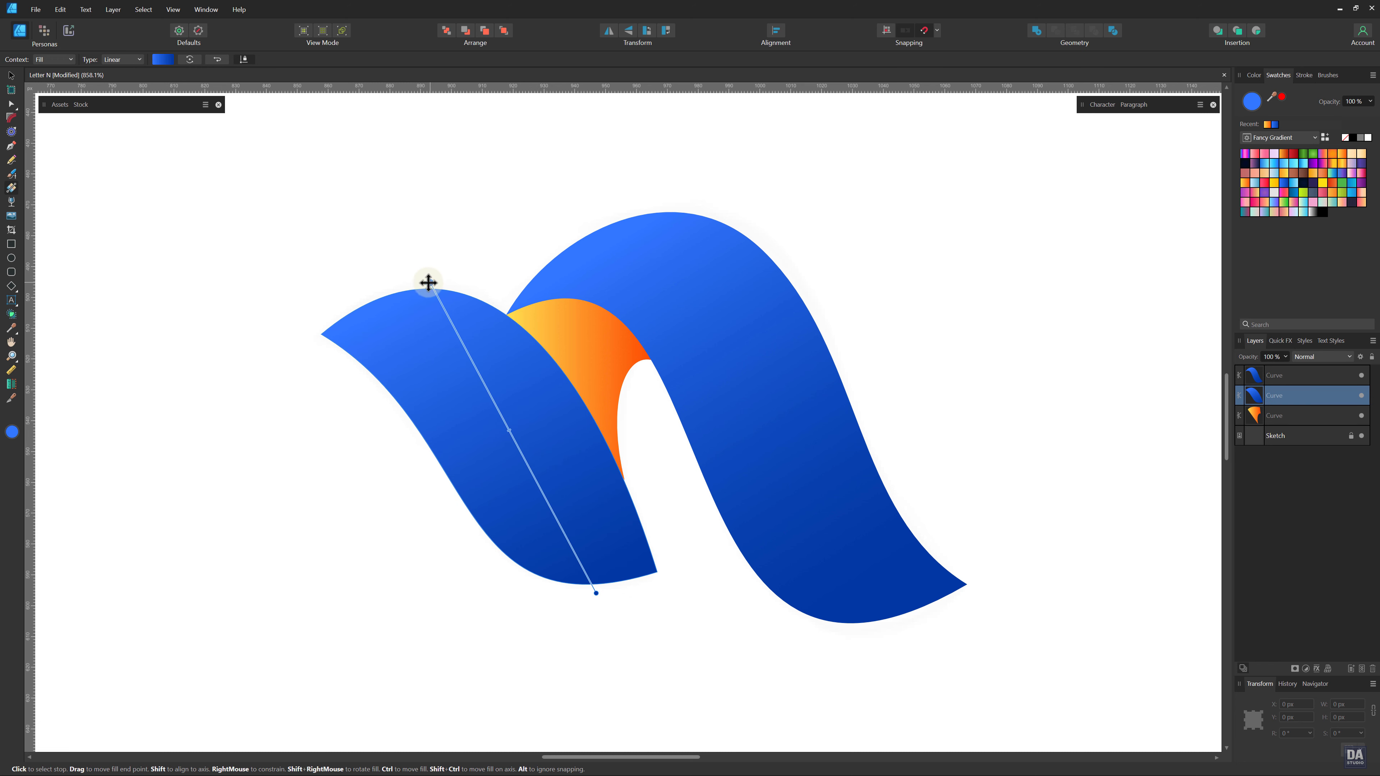
drag(429, 283, 372, 310)
key(z)
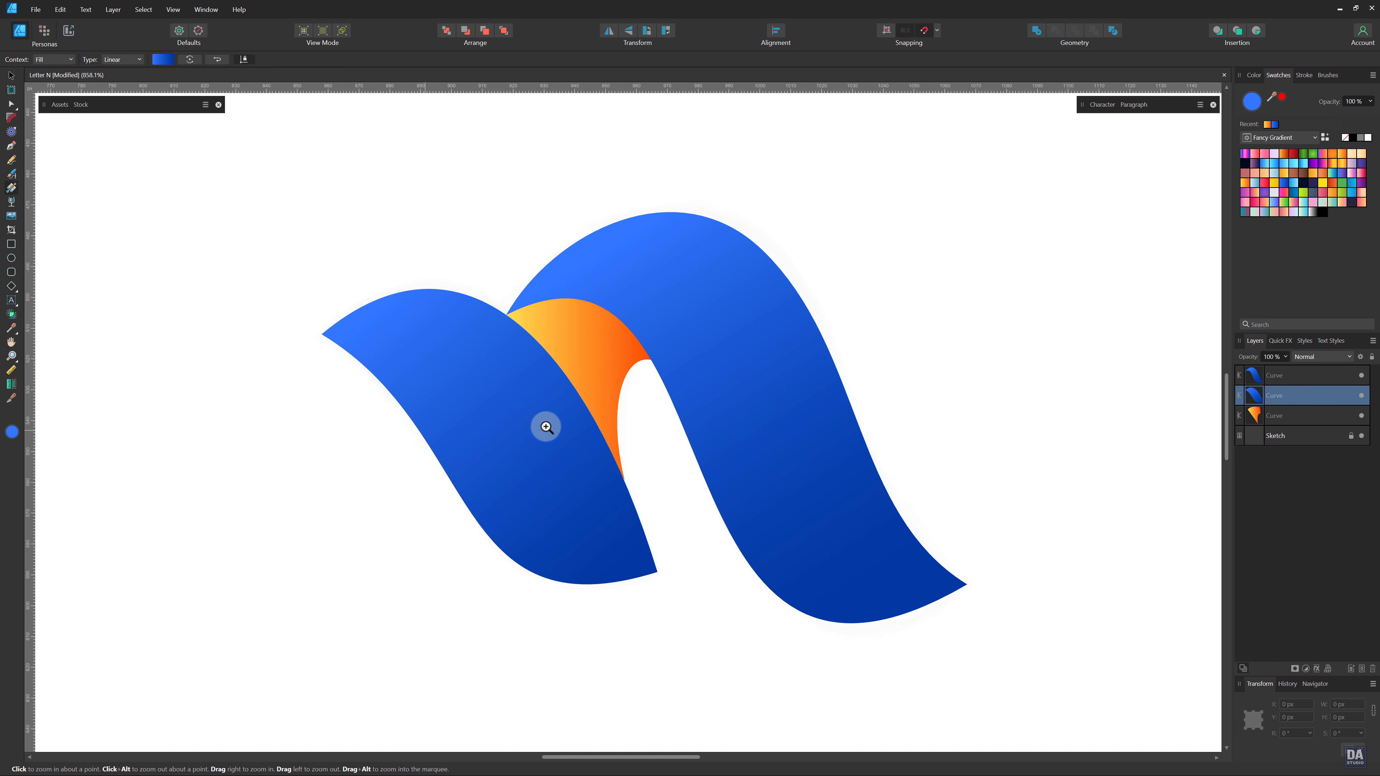
- Redirect the connecting shape's gradient from yellow at its upper-right edge to red-orange beside the first leaf, and deselect the shape
drag(672, 438, 653, 414)
click(601, 388)
drag(626, 322, 555, 423)
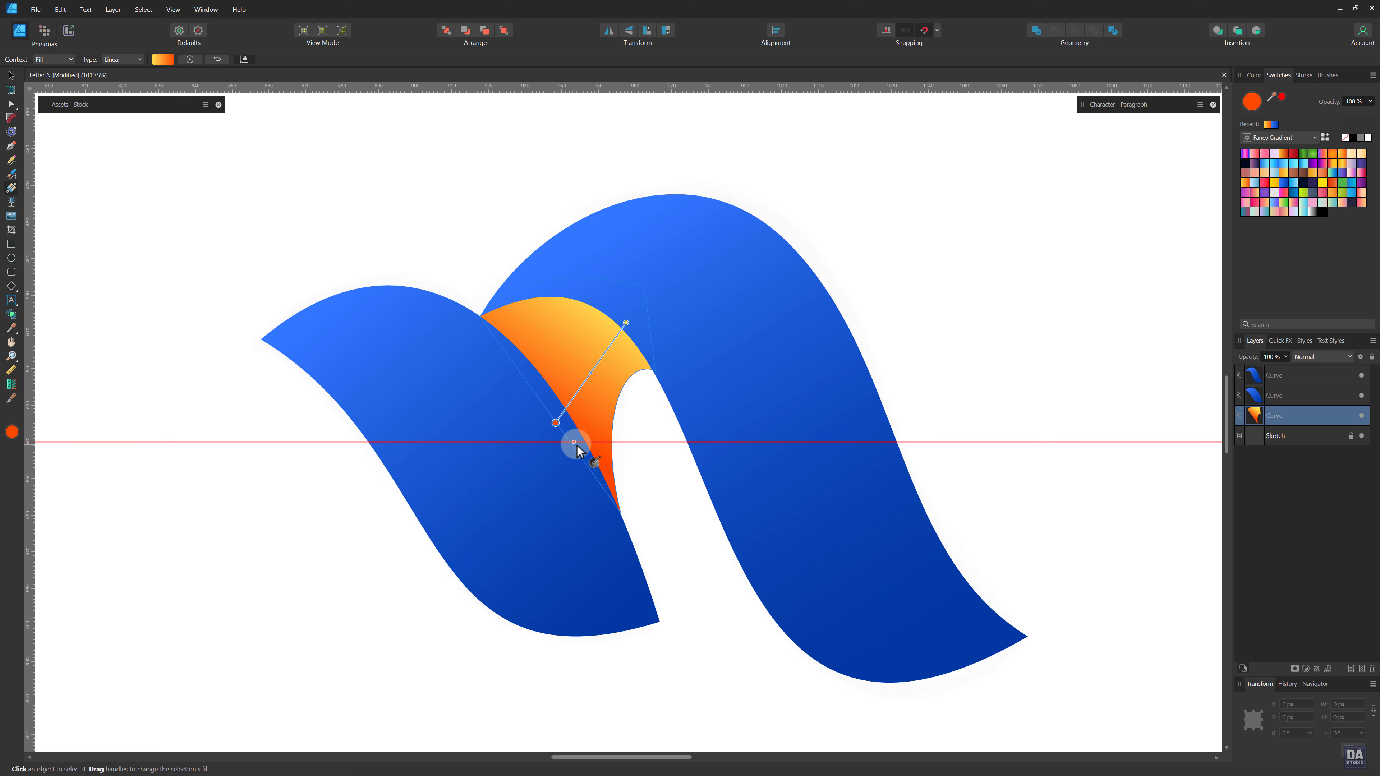
click(660, 450)
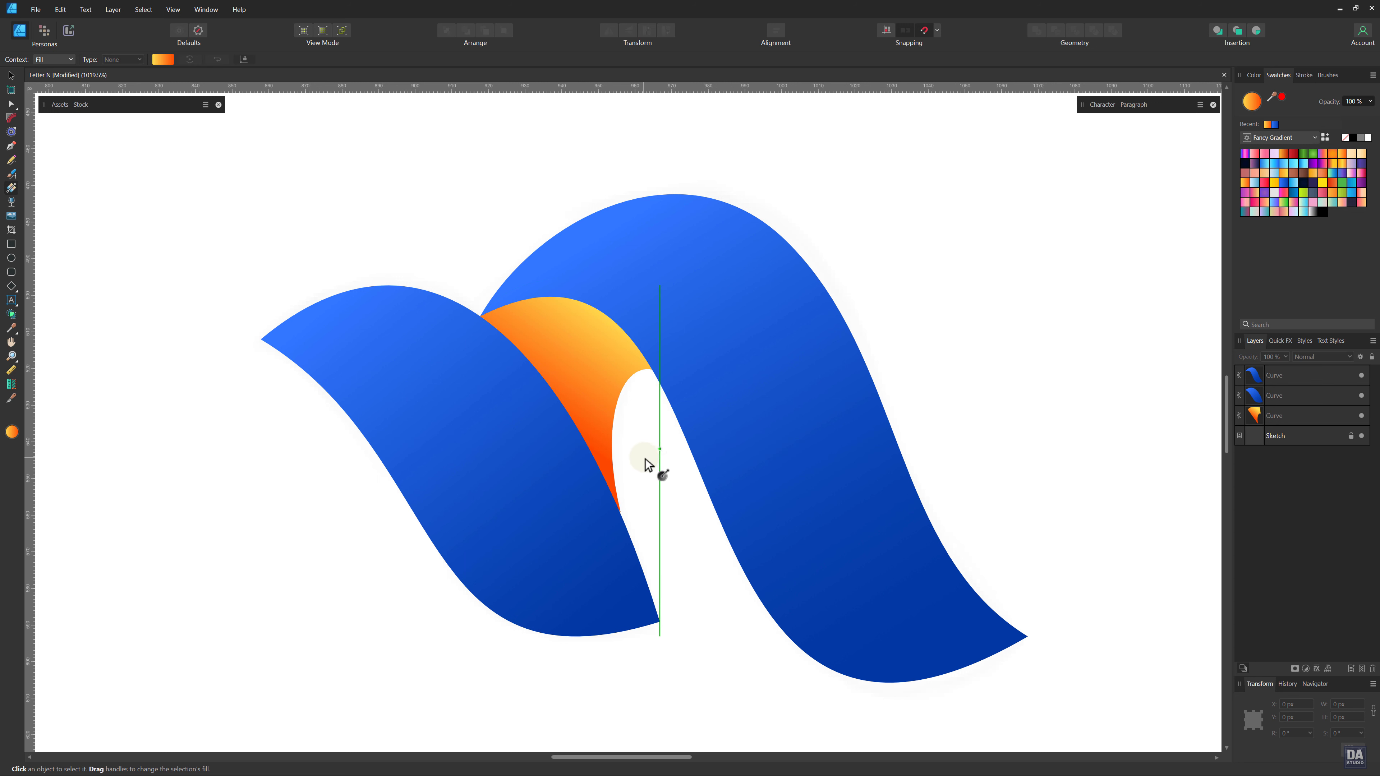
key(v)
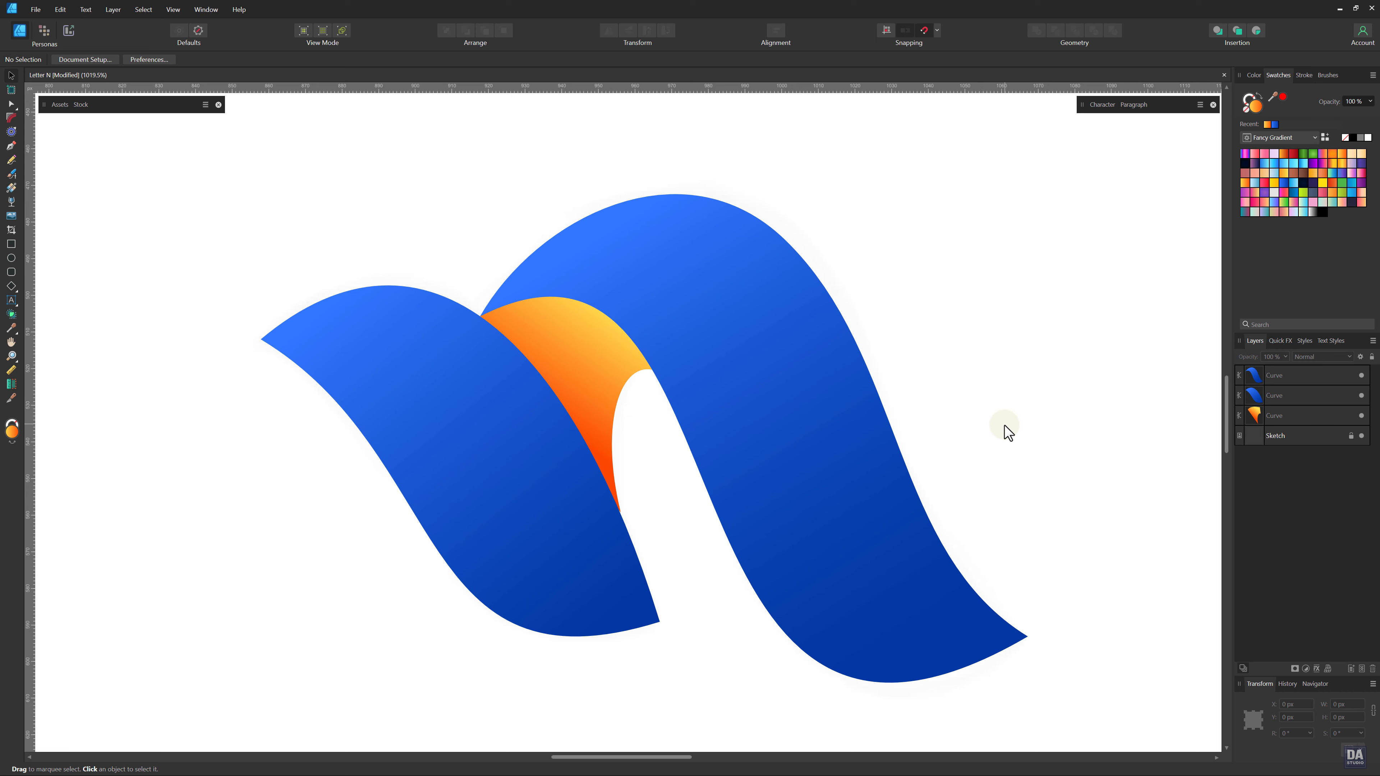
- Draw a straight line across the second leaf from its upper-left edge to its lower edge, with a white 0.1 pt stroke
drag(999, 435, 942, 421)
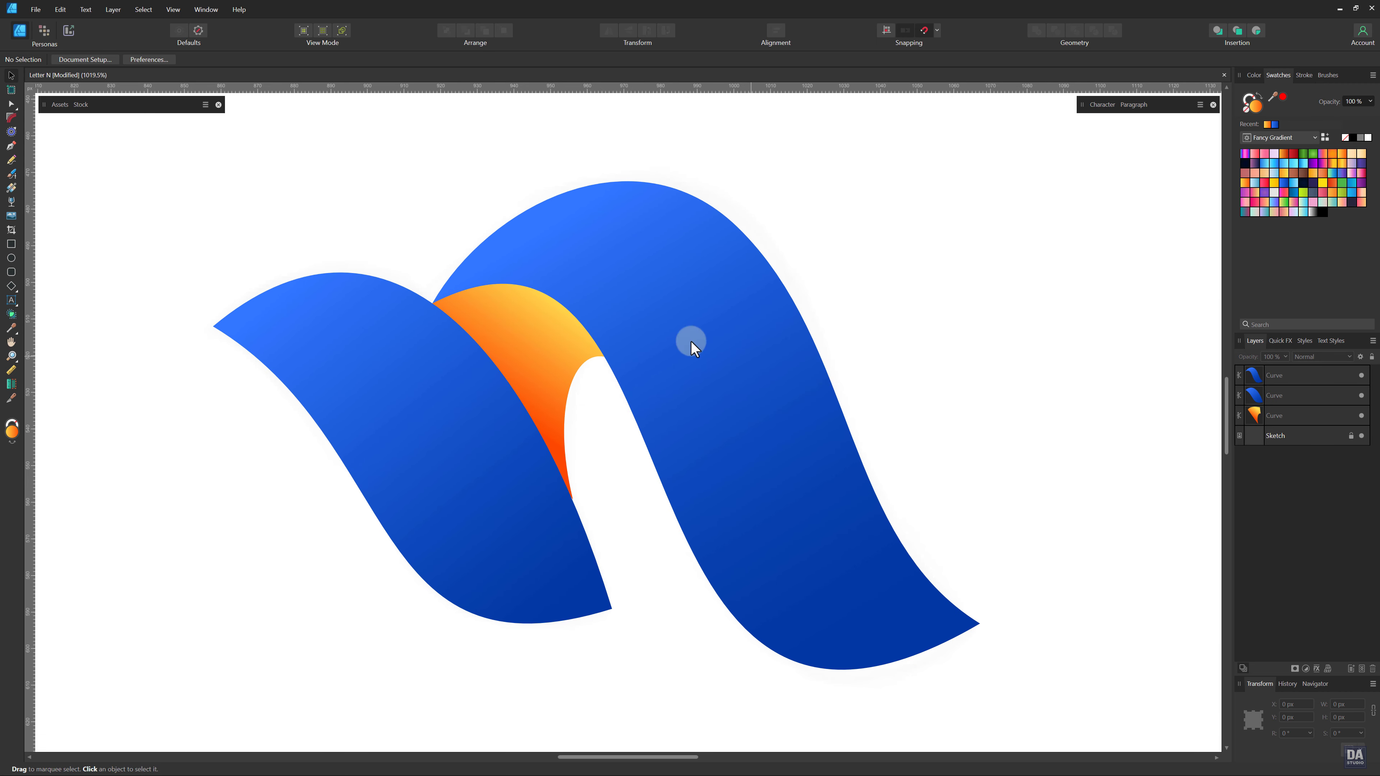
click(10, 145)
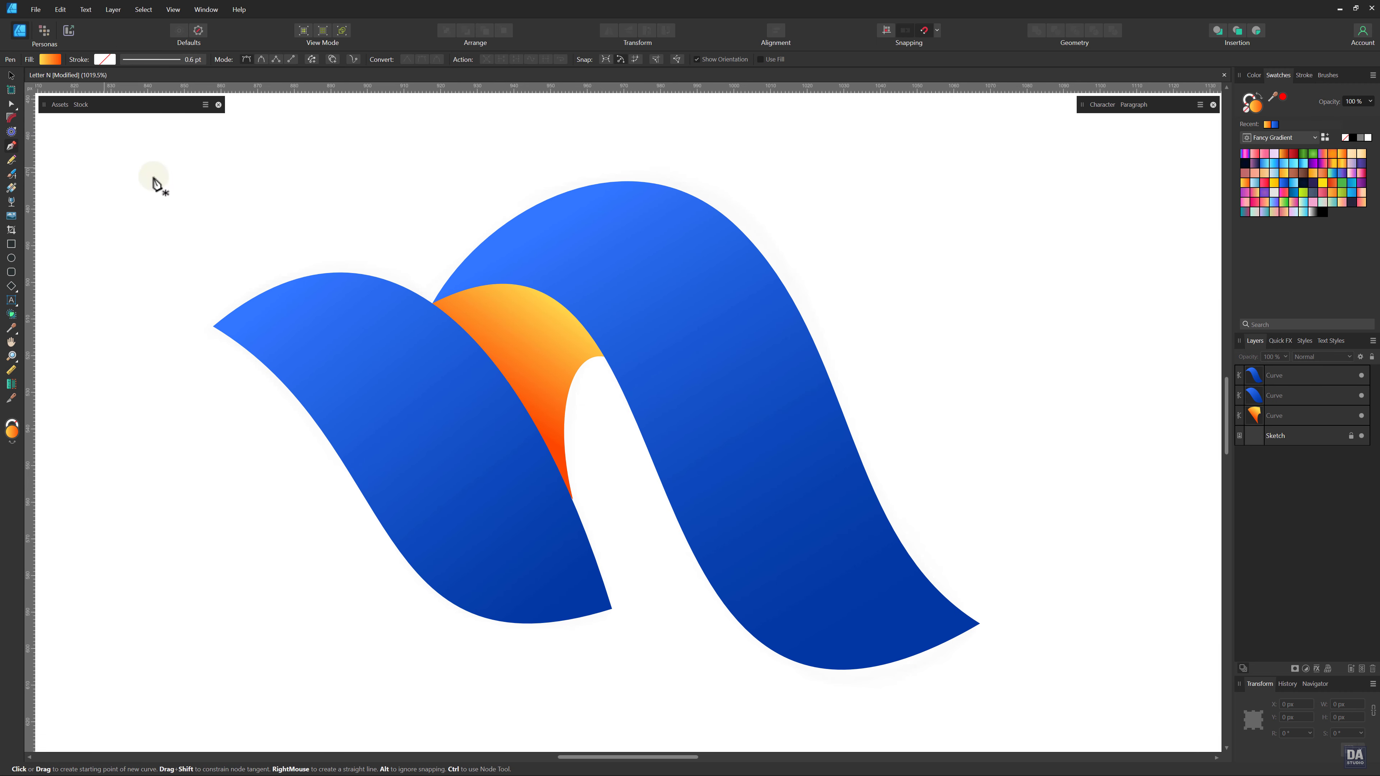
click(484, 241)
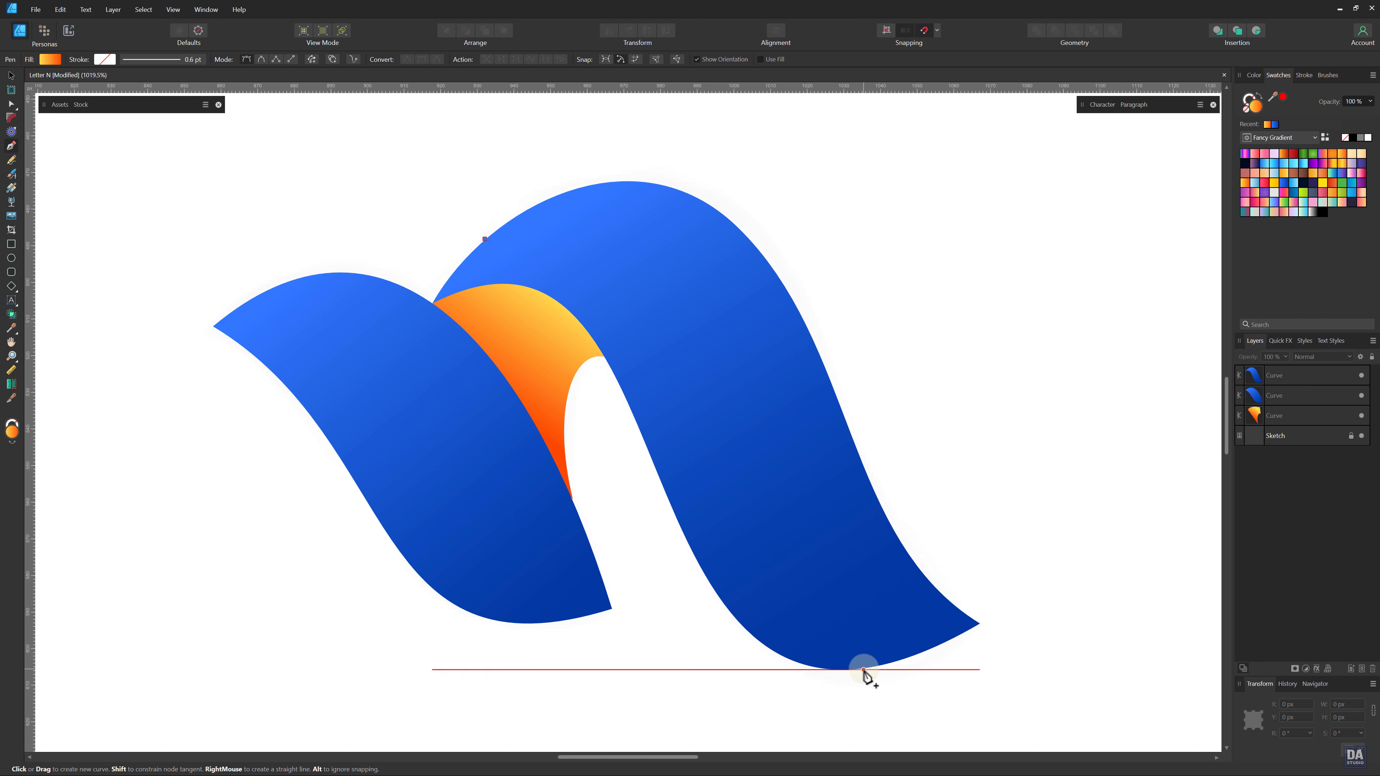
click(865, 669)
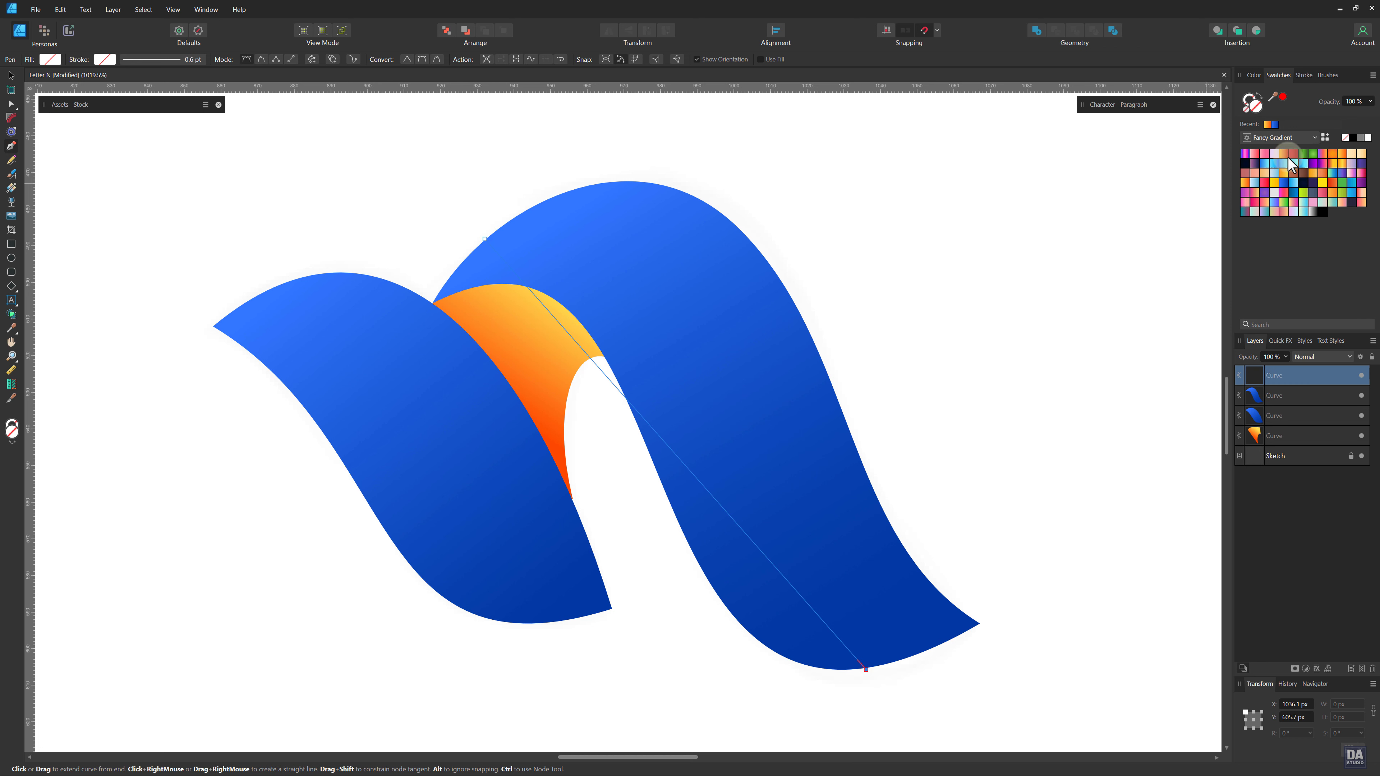
click(1367, 138)
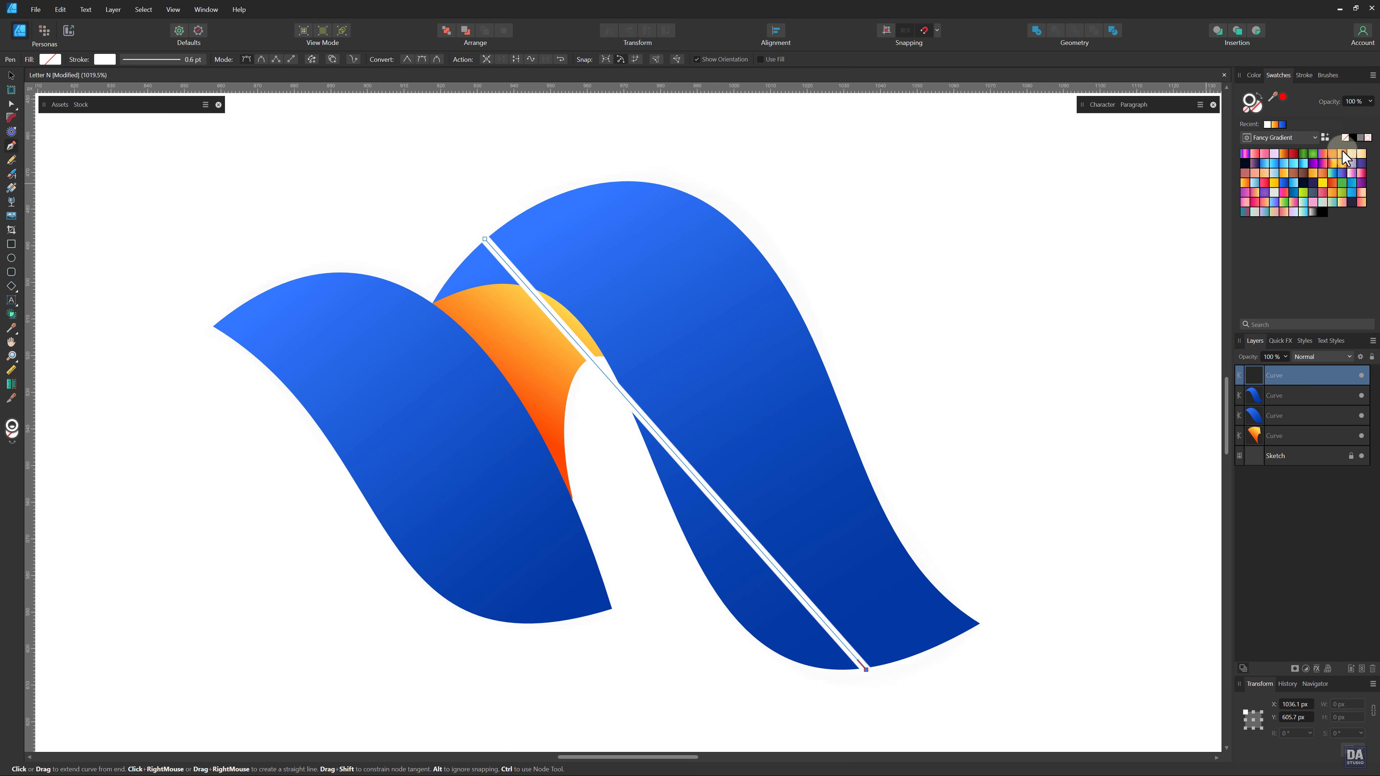
click(1304, 75)
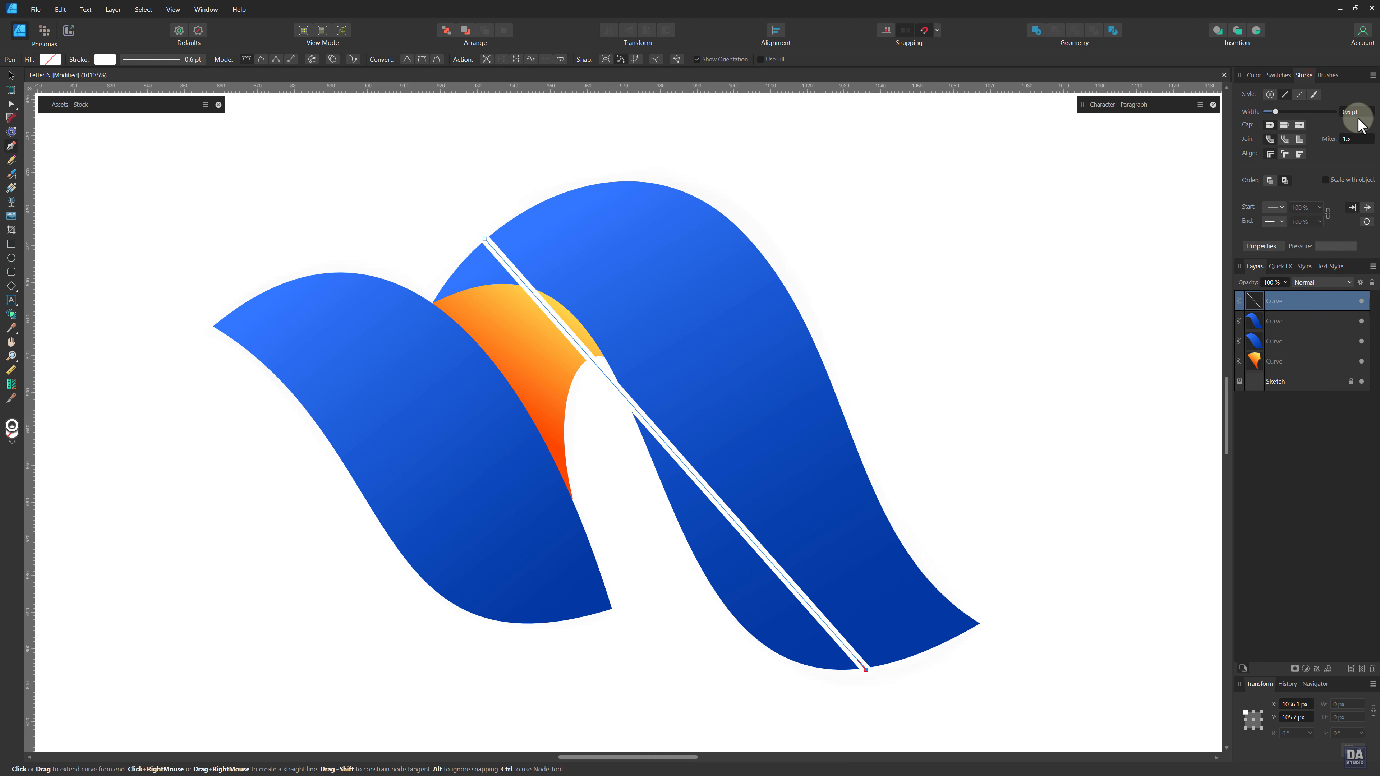
drag(1276, 109, 1268, 112)
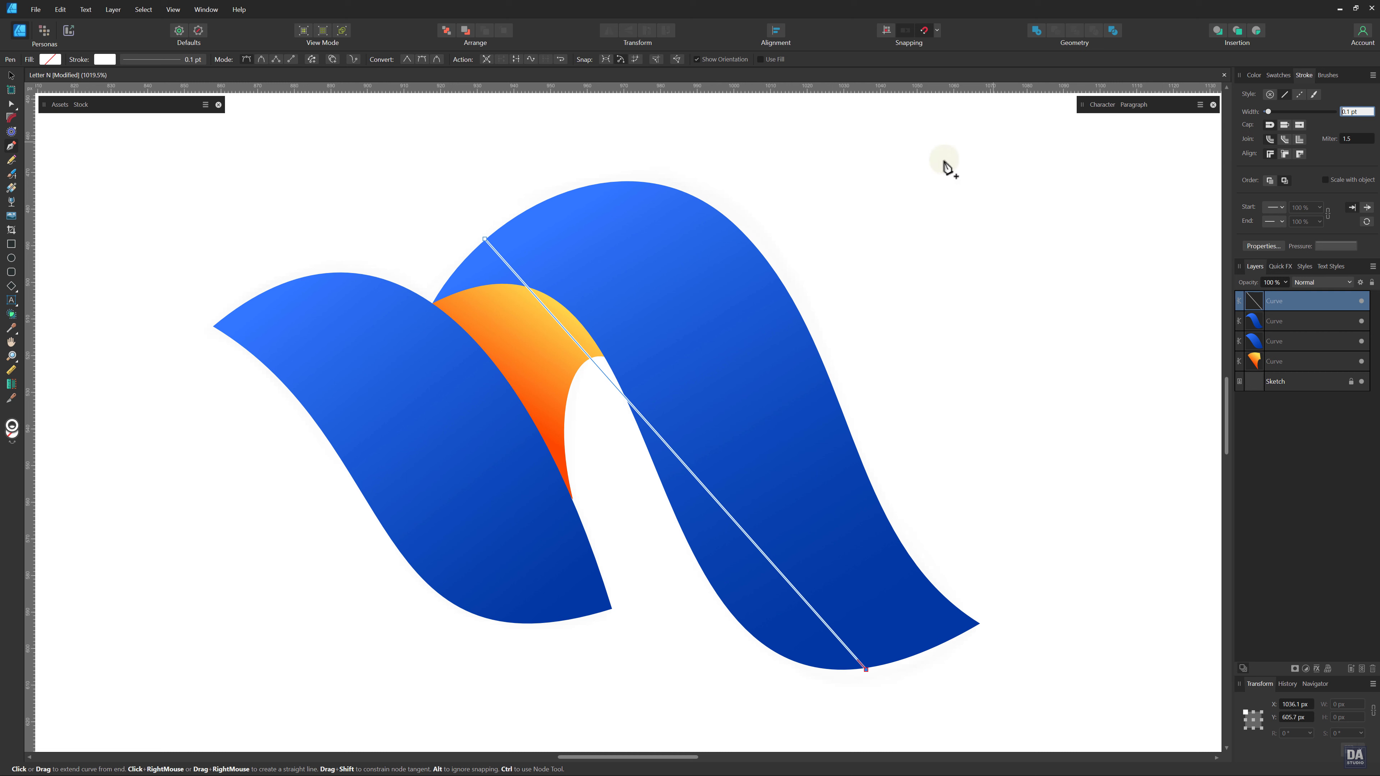
- Bend the white line into an S-curve following the second leaf's inner edge and move its lower end slightly toward the leaf's tip
drag(617, 389, 640, 265)
drag(765, 396, 661, 587)
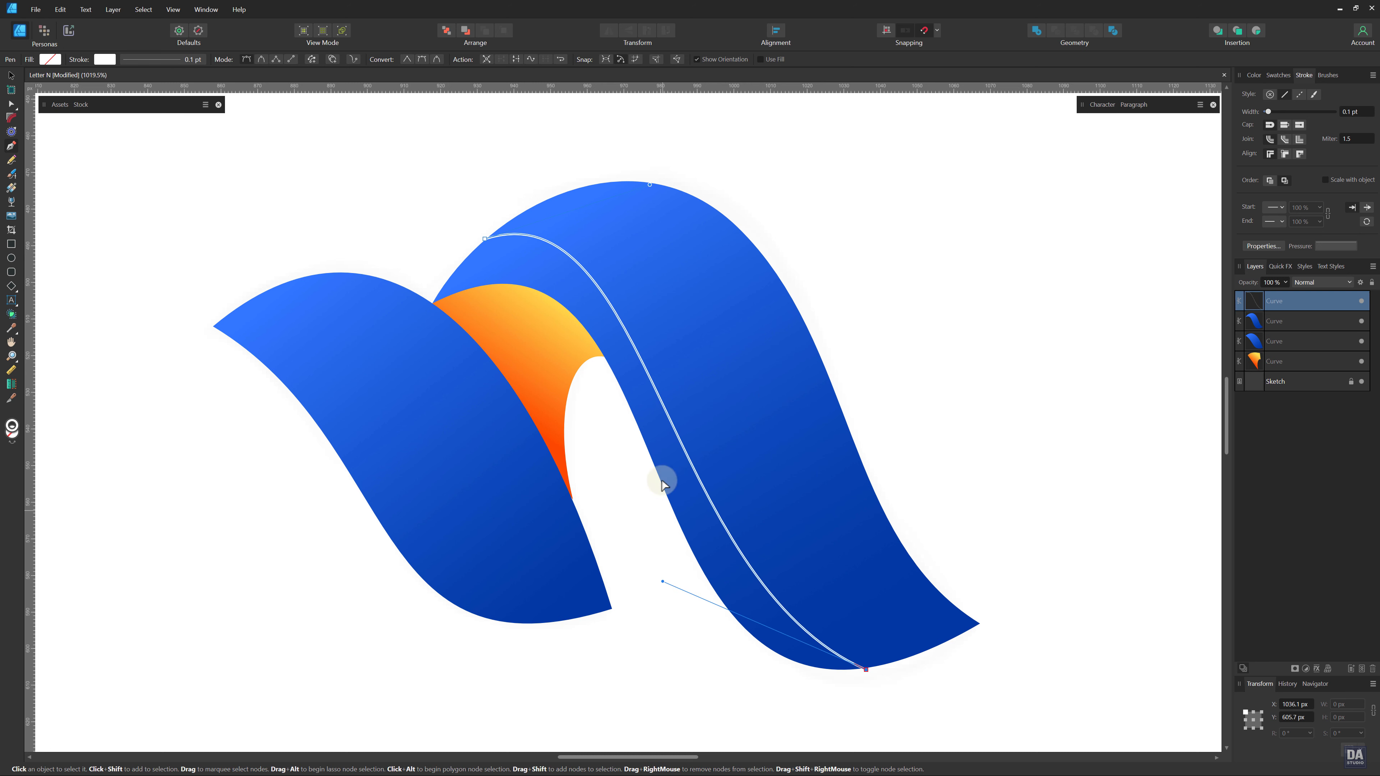
drag(651, 185, 690, 164)
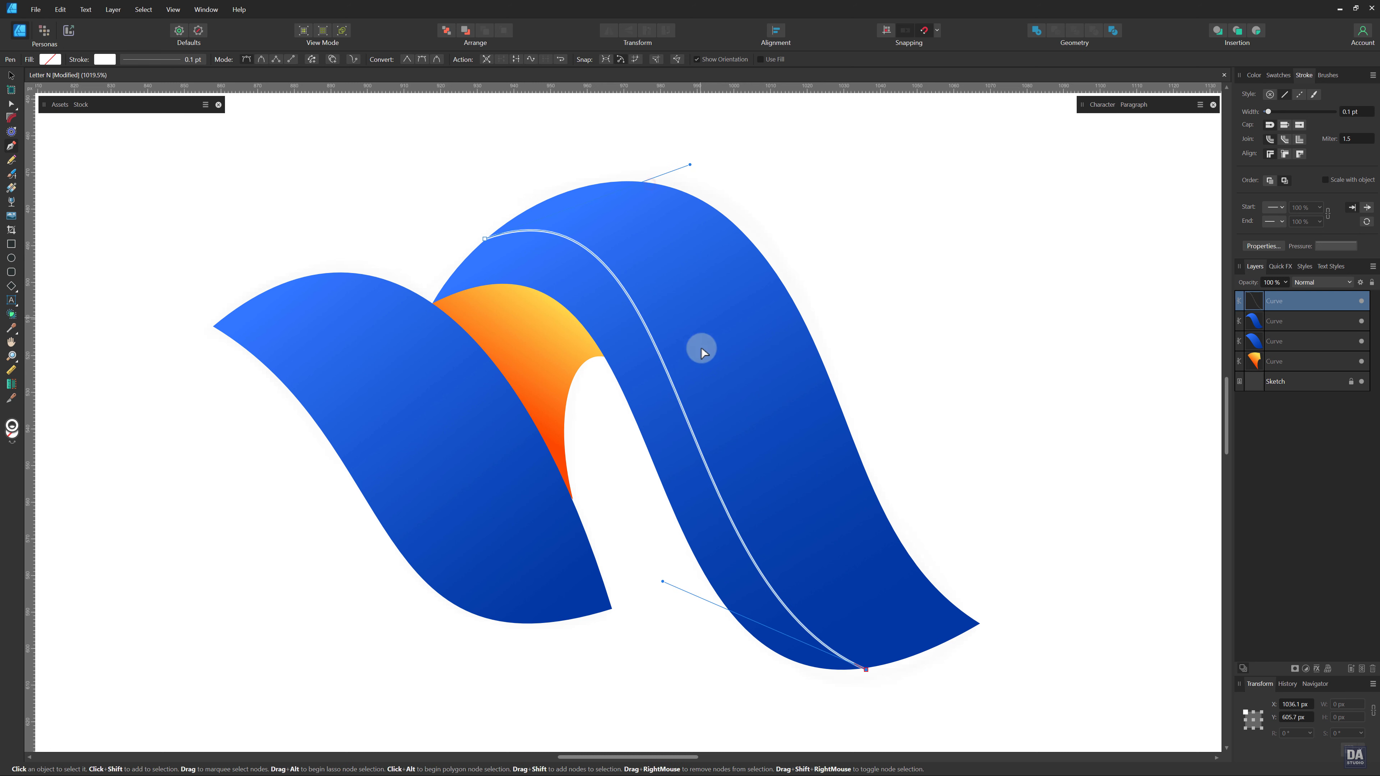
drag(663, 585, 701, 593)
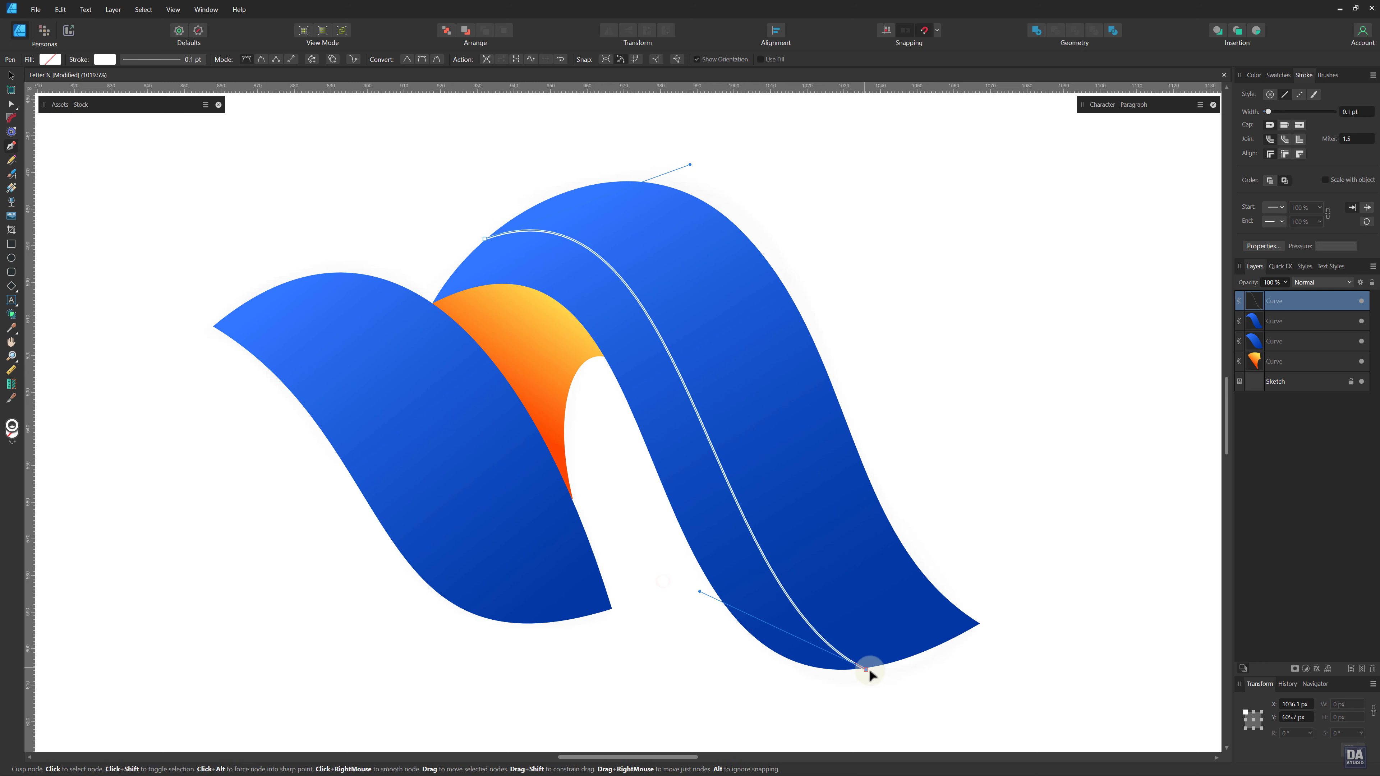
drag(866, 670, 892, 660)
drag(724, 581, 686, 629)
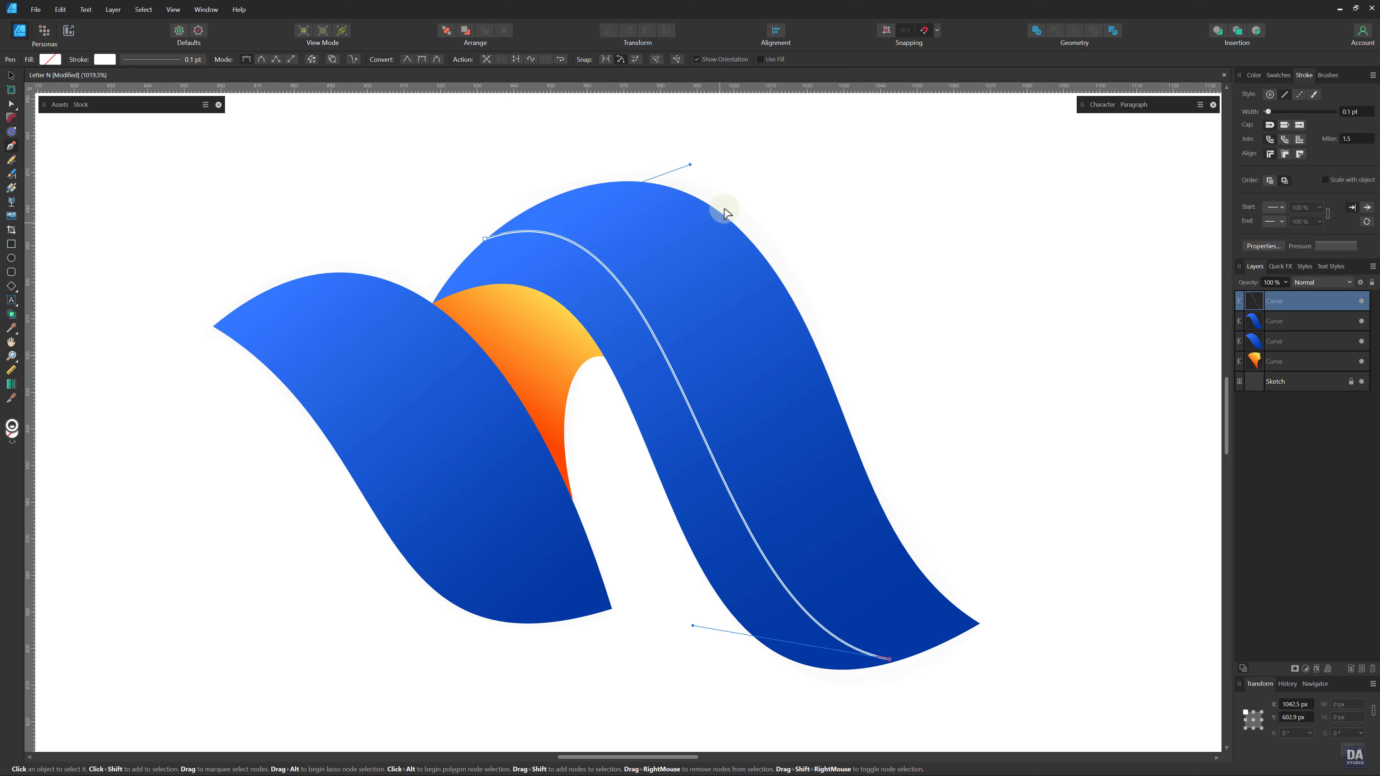
drag(688, 163, 733, 154)
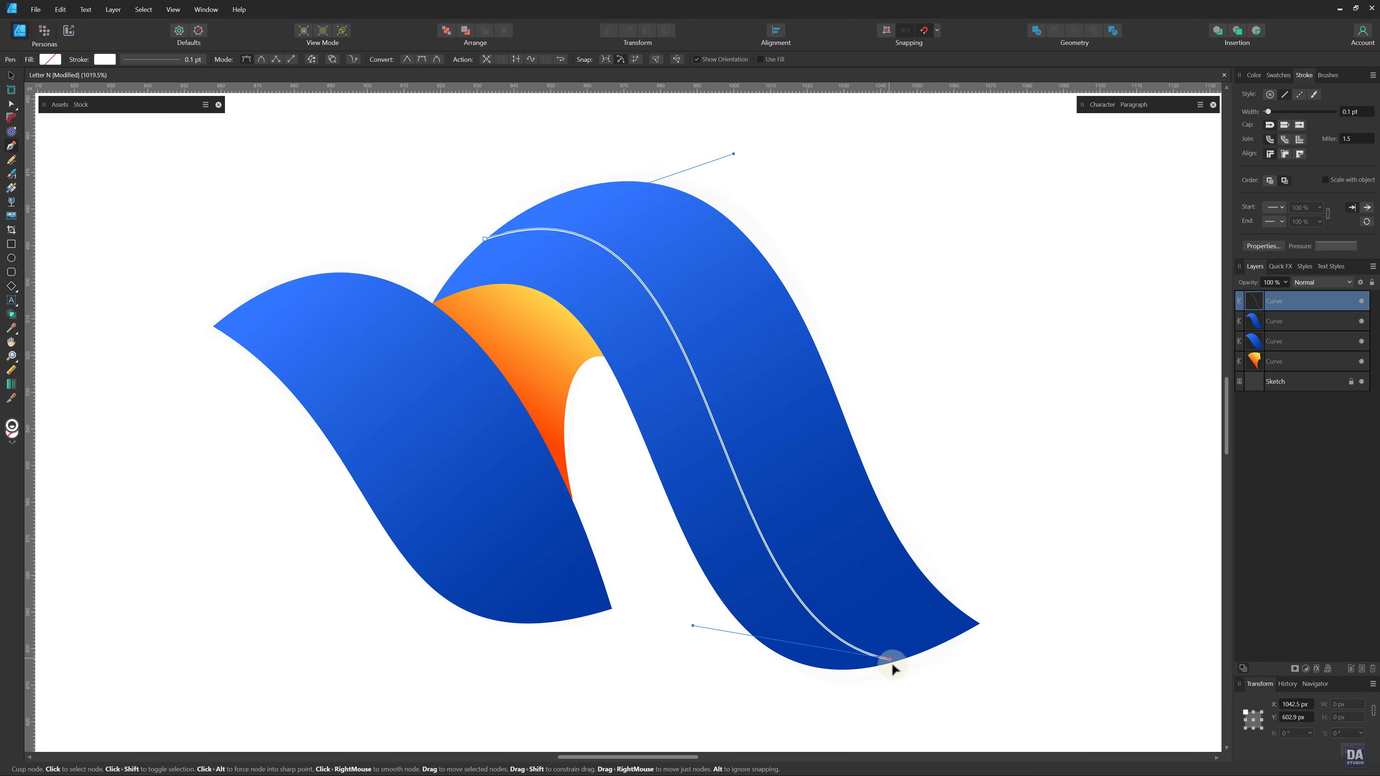
drag(891, 659, 896, 665)
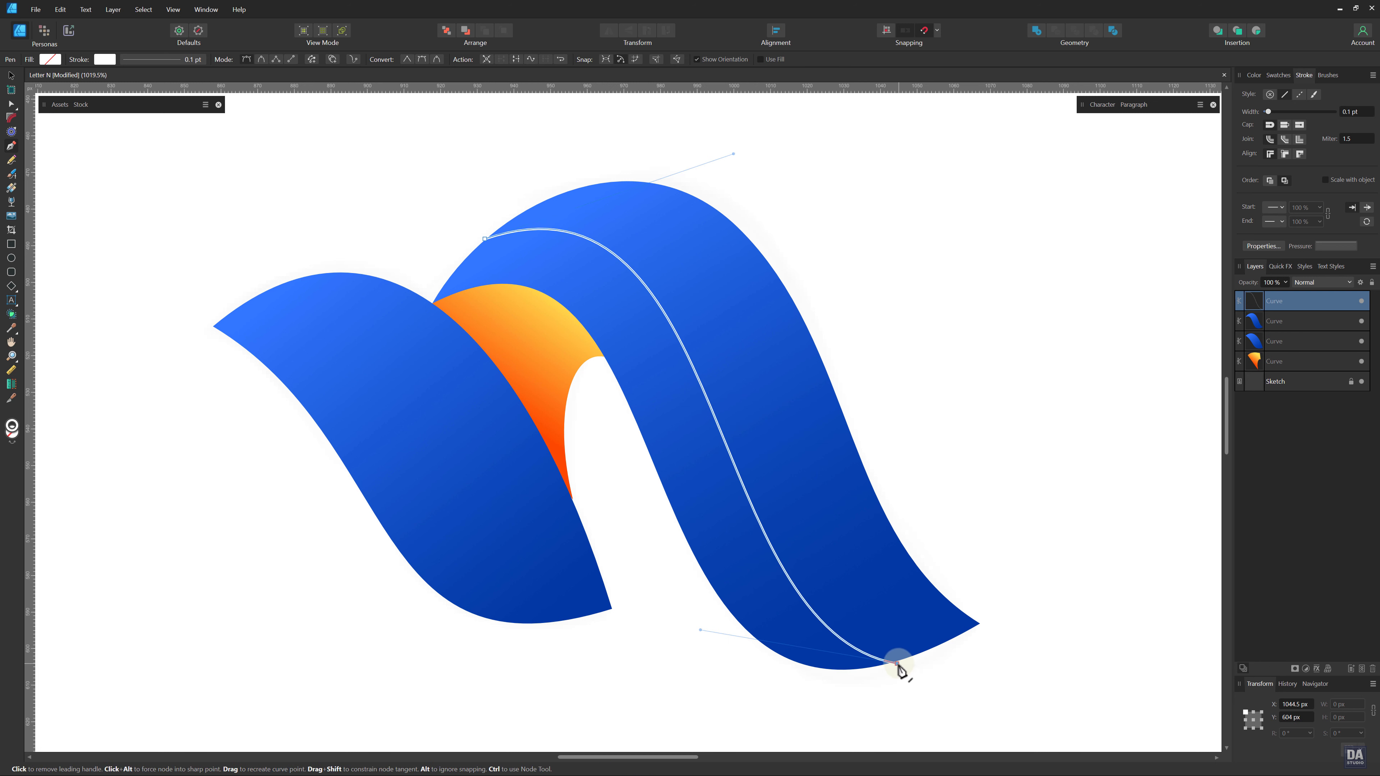
- Extend the curve into a closed band running back over the second leaf's top edge and bend its outer side into a similar S-curve
drag(936, 652, 924, 632)
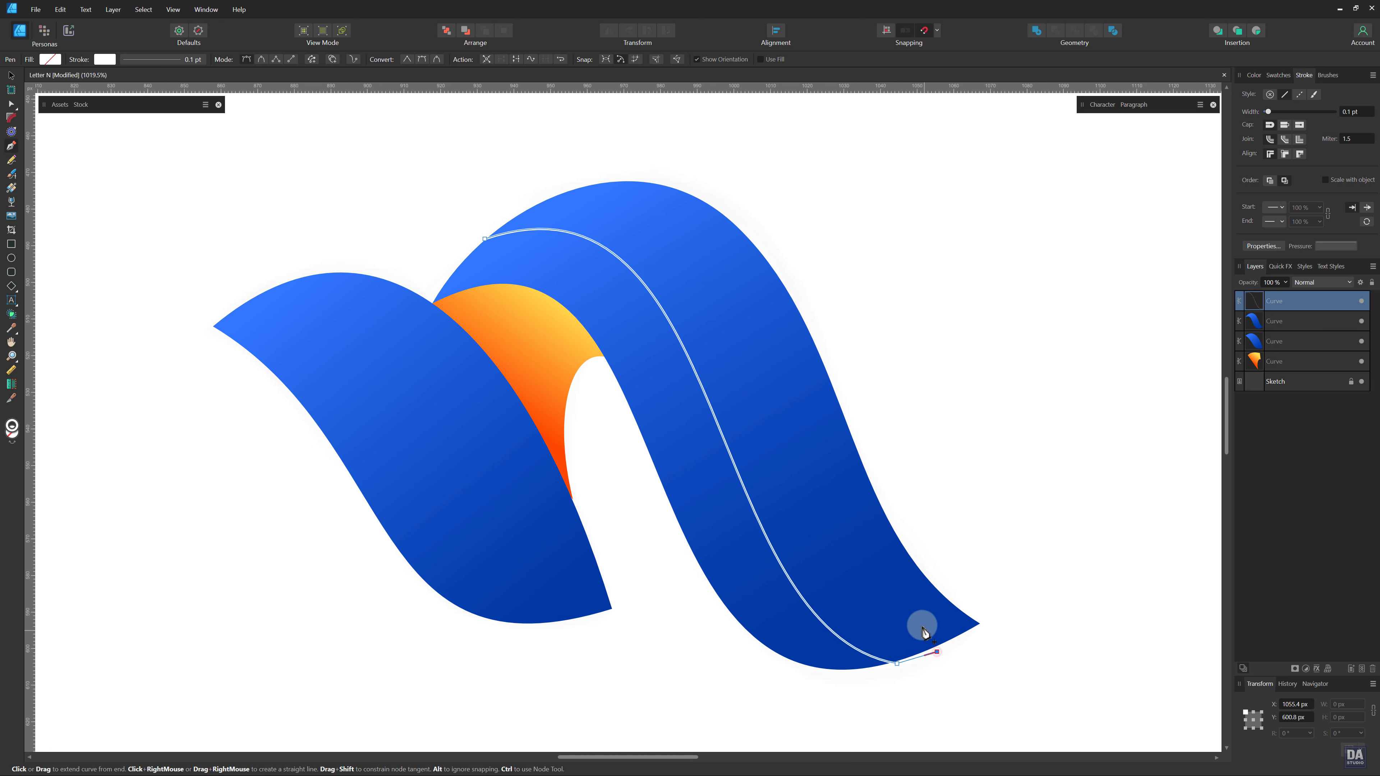
drag(588, 175, 494, 211)
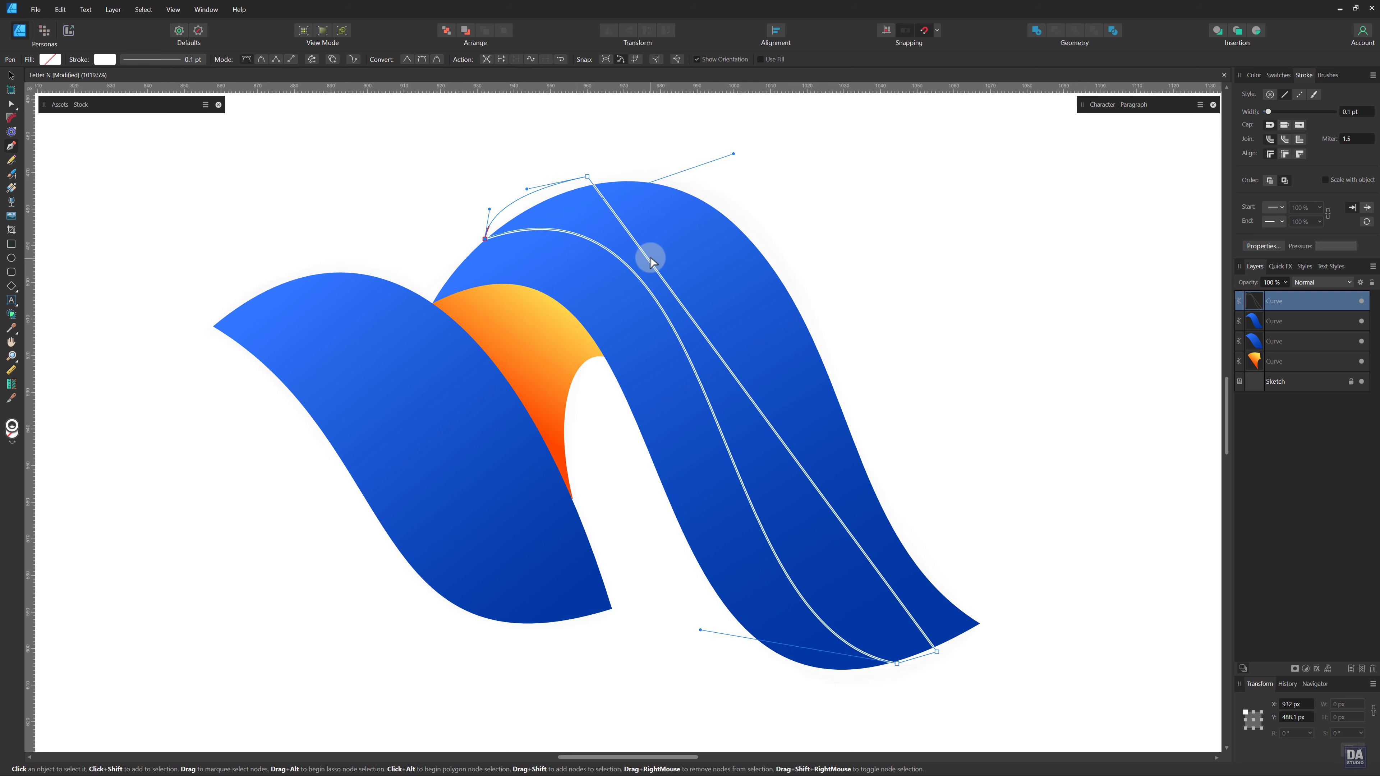
mouse_move(645, 256)
mouse_down()
mouse_move(665, 241)
mouse_move(652, 234)
mouse_up()
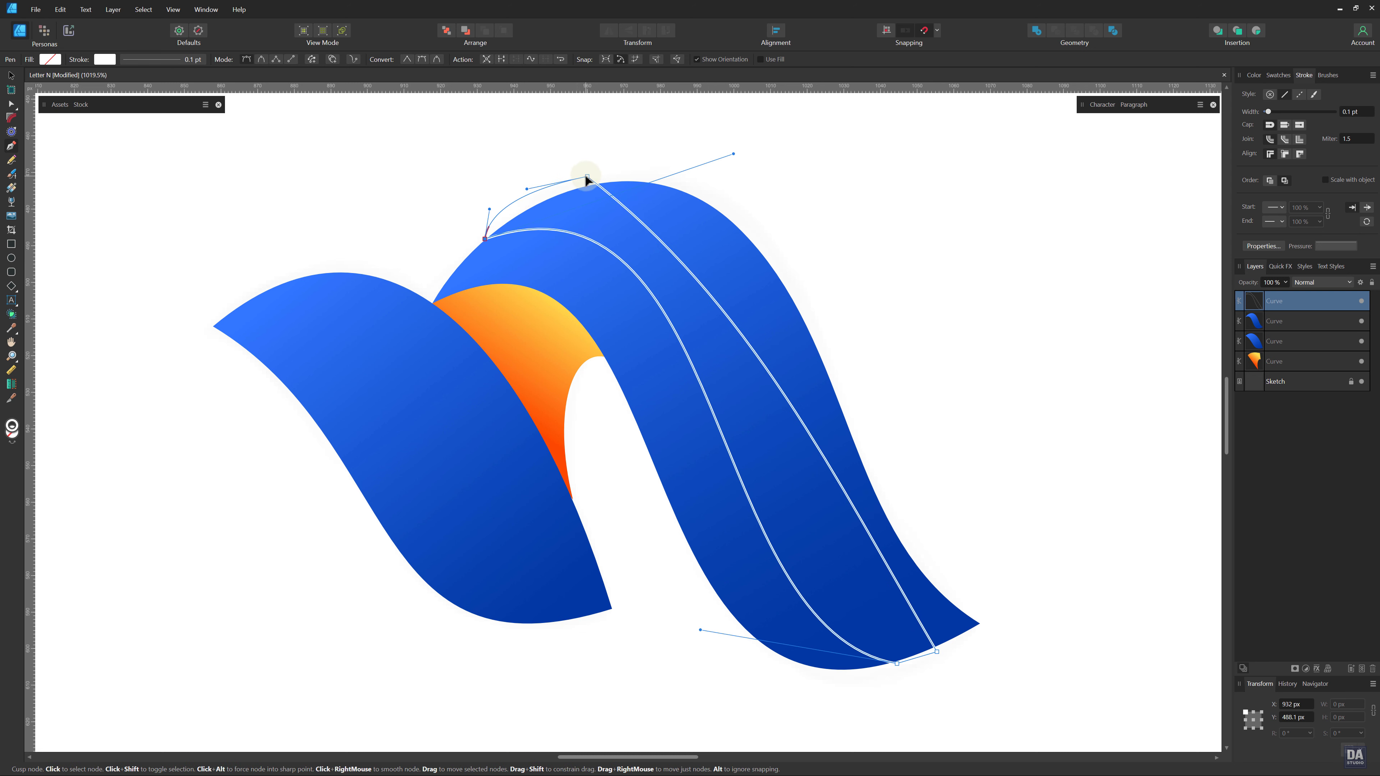
drag(749, 299, 726, 165)
drag(587, 177, 558, 185)
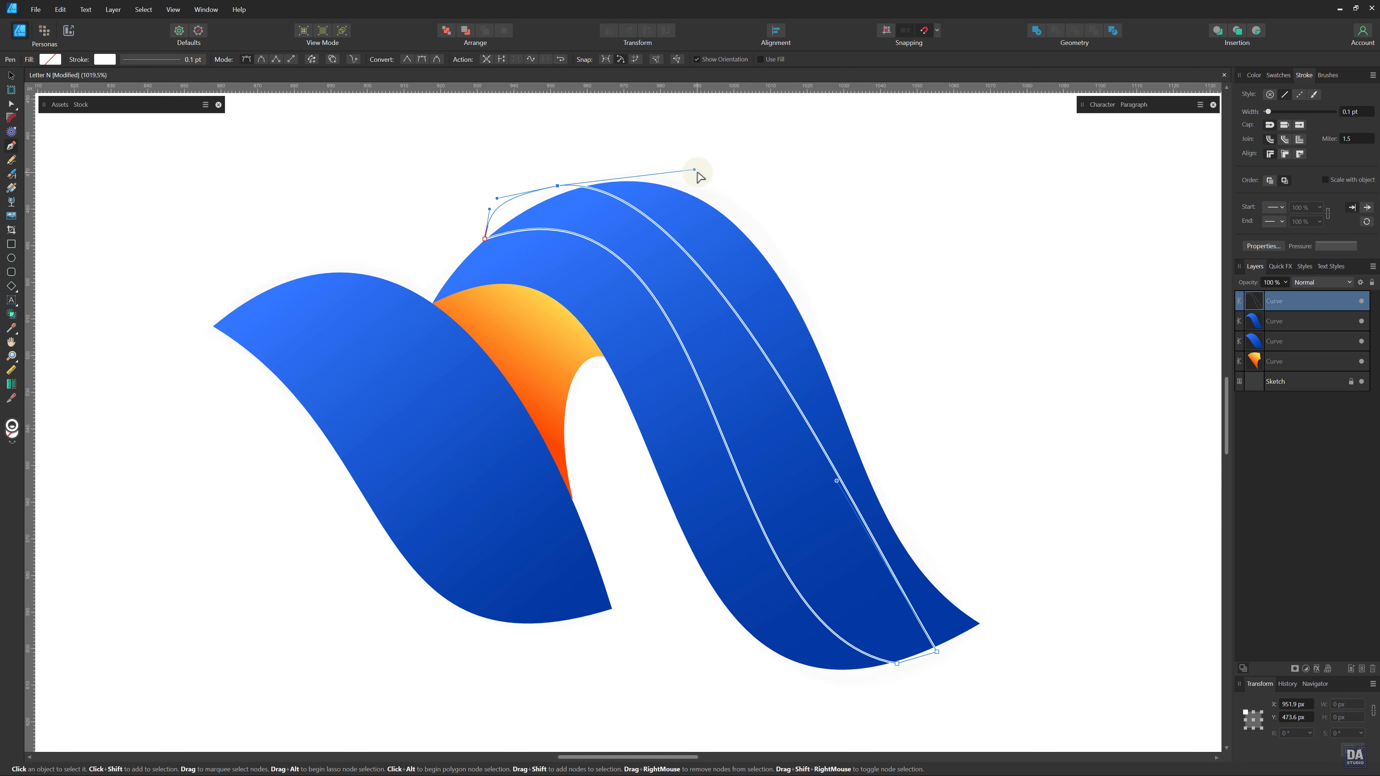
mouse_move(693, 169)
mouse_down()
mouse_move(687, 139)
mouse_move(705, 147)
mouse_up()
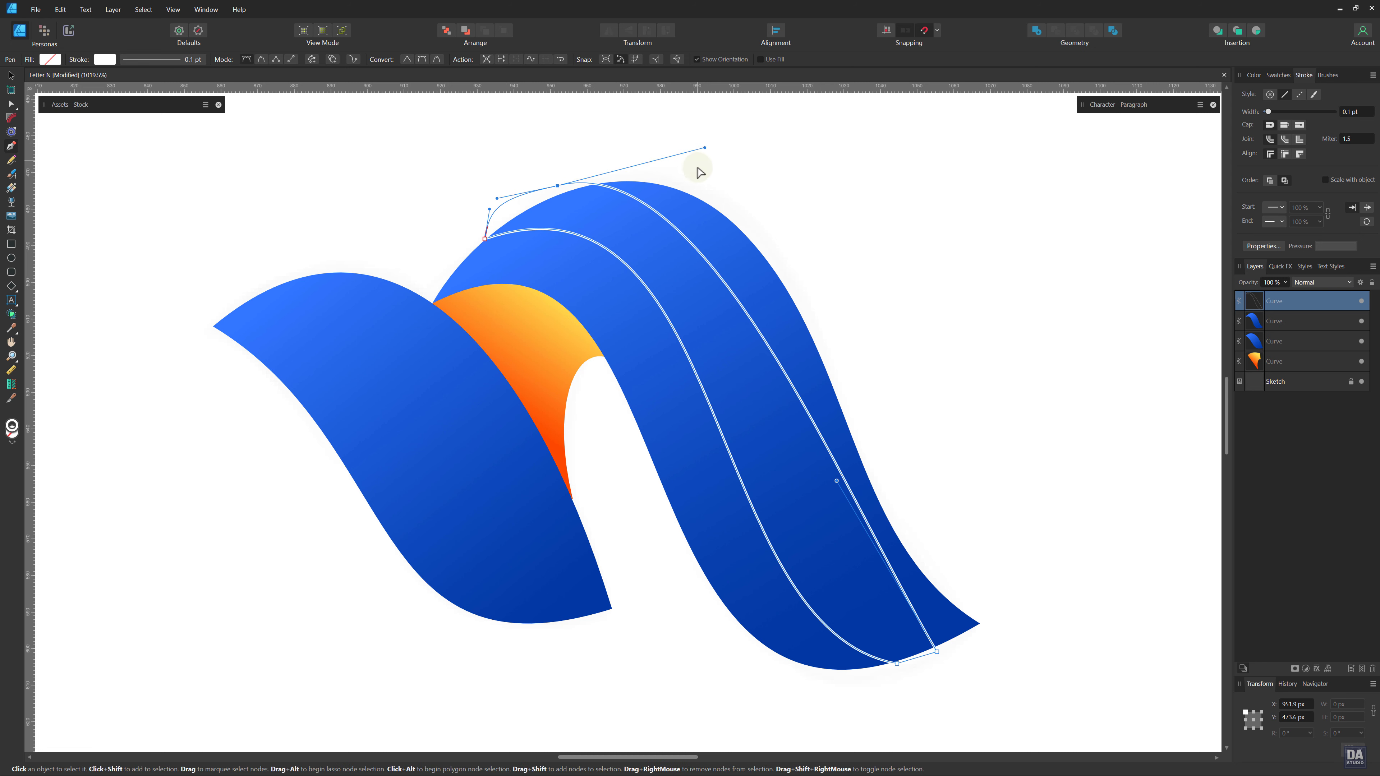
drag(837, 480, 783, 624)
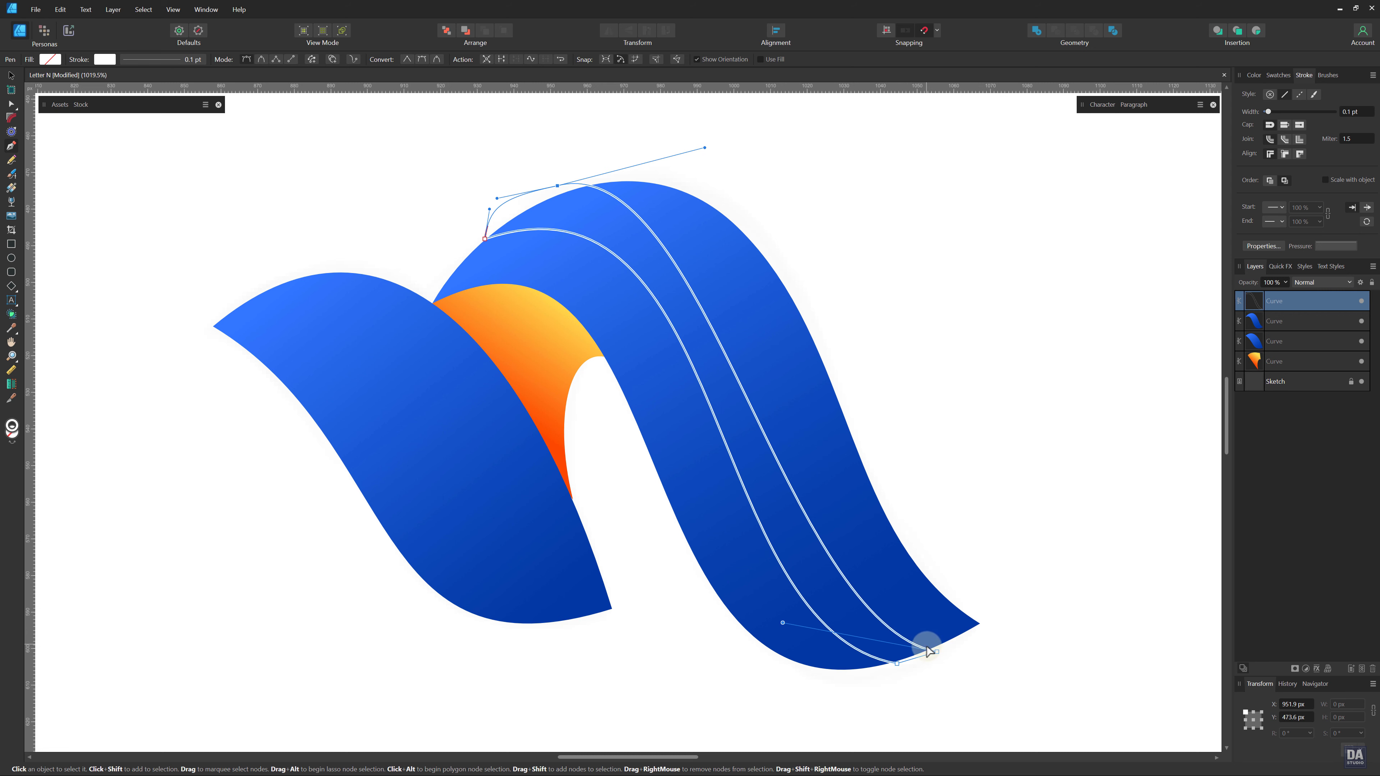
drag(936, 651, 955, 646)
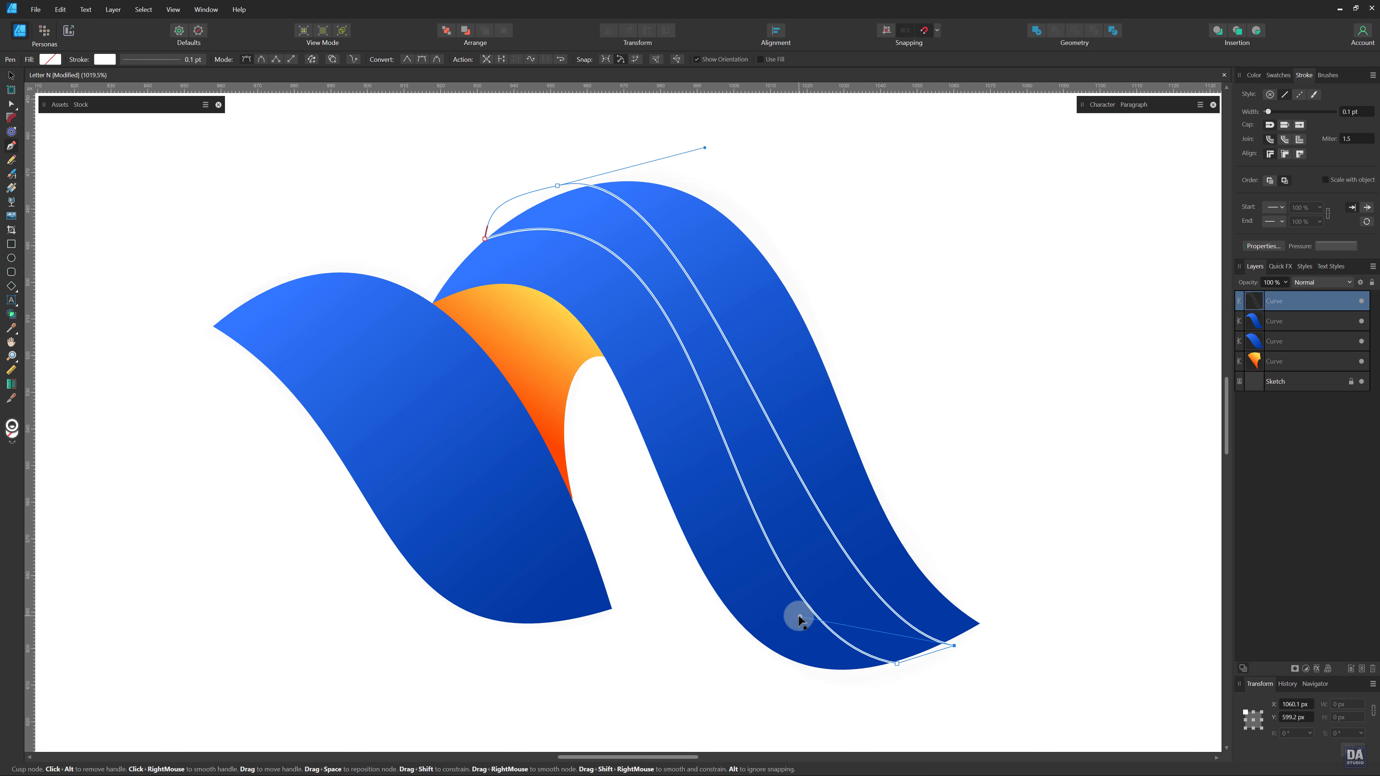
drag(799, 616, 769, 640)
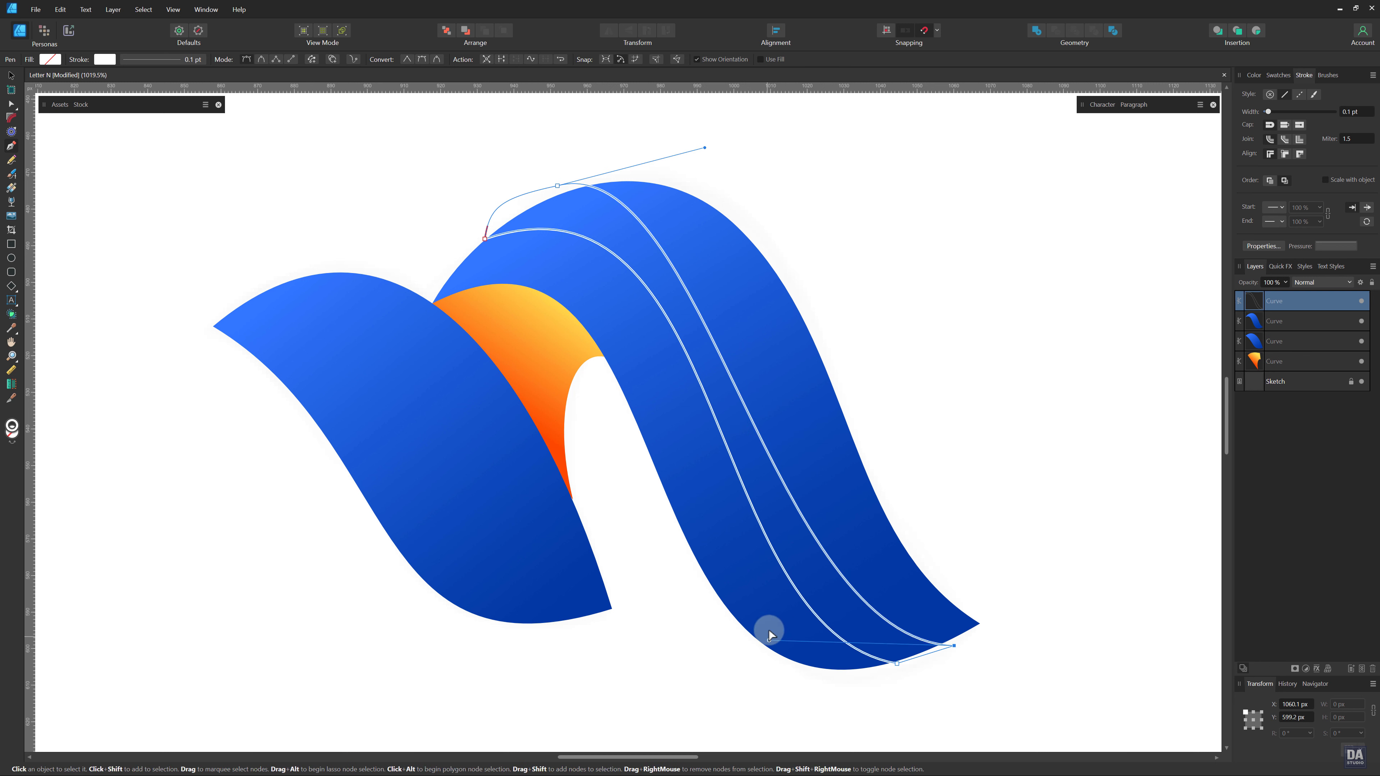
- Narrow the band's top by moving its upper node inward, and adjust the outer side's handles to run parallel to the inner curve
drag(705, 148, 767, 181)
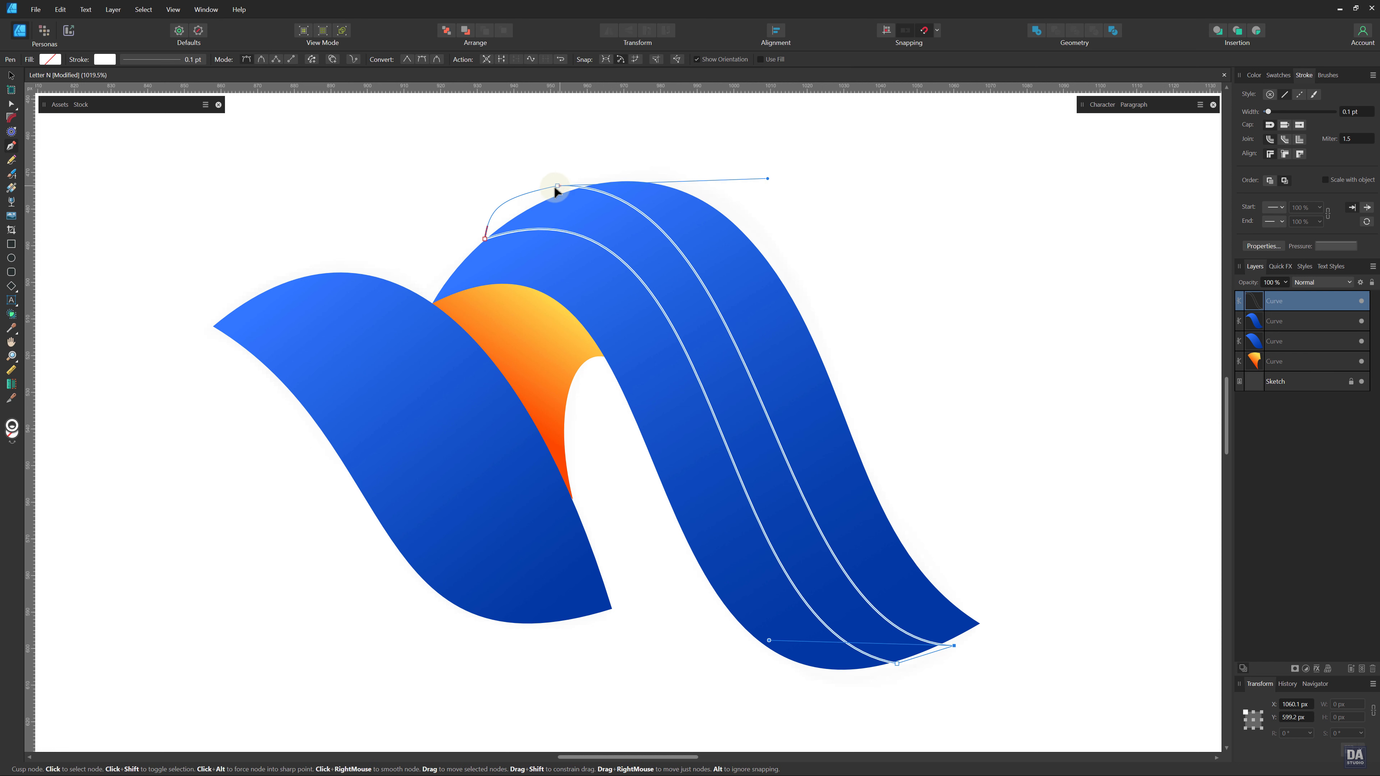
drag(556, 186, 538, 199)
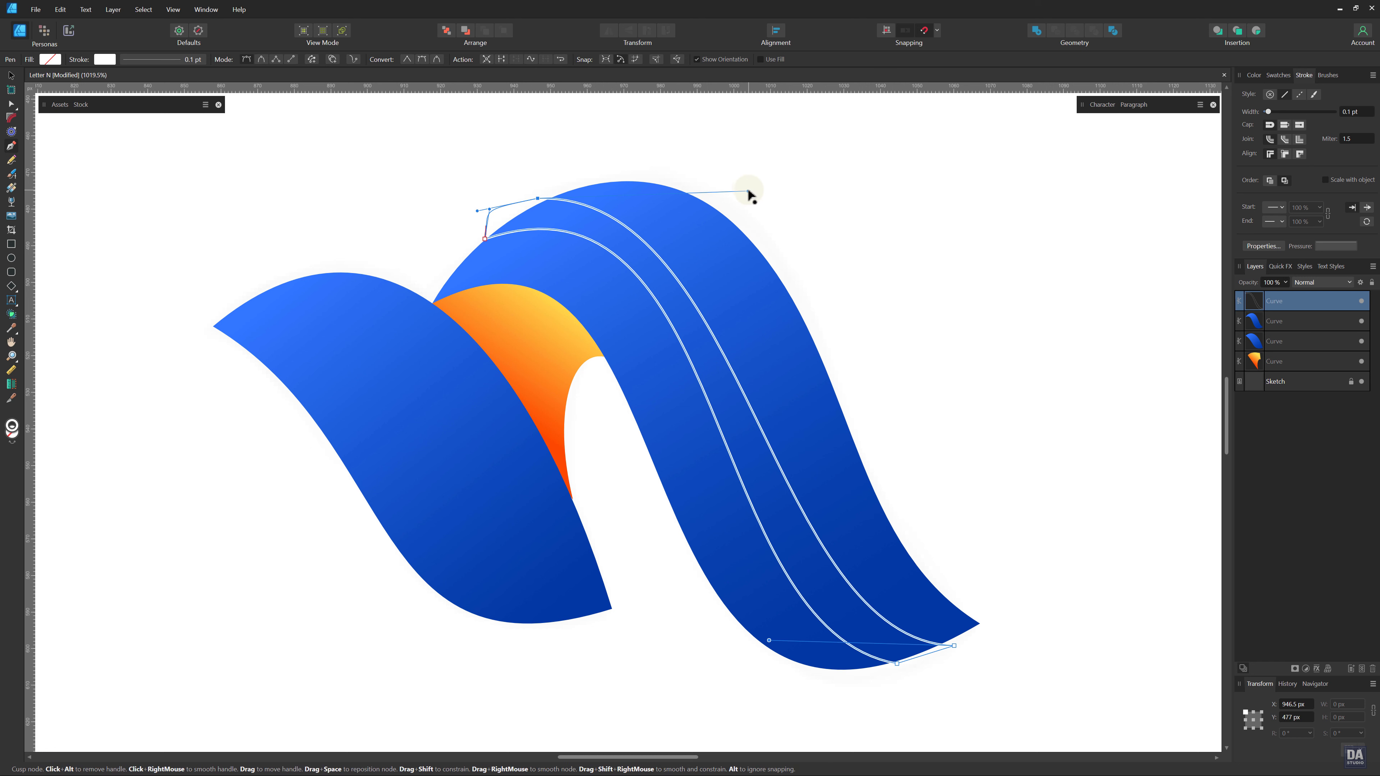
mouse_move(749, 190)
mouse_down()
mouse_move(760, 152)
mouse_move(781, 161)
mouse_up()
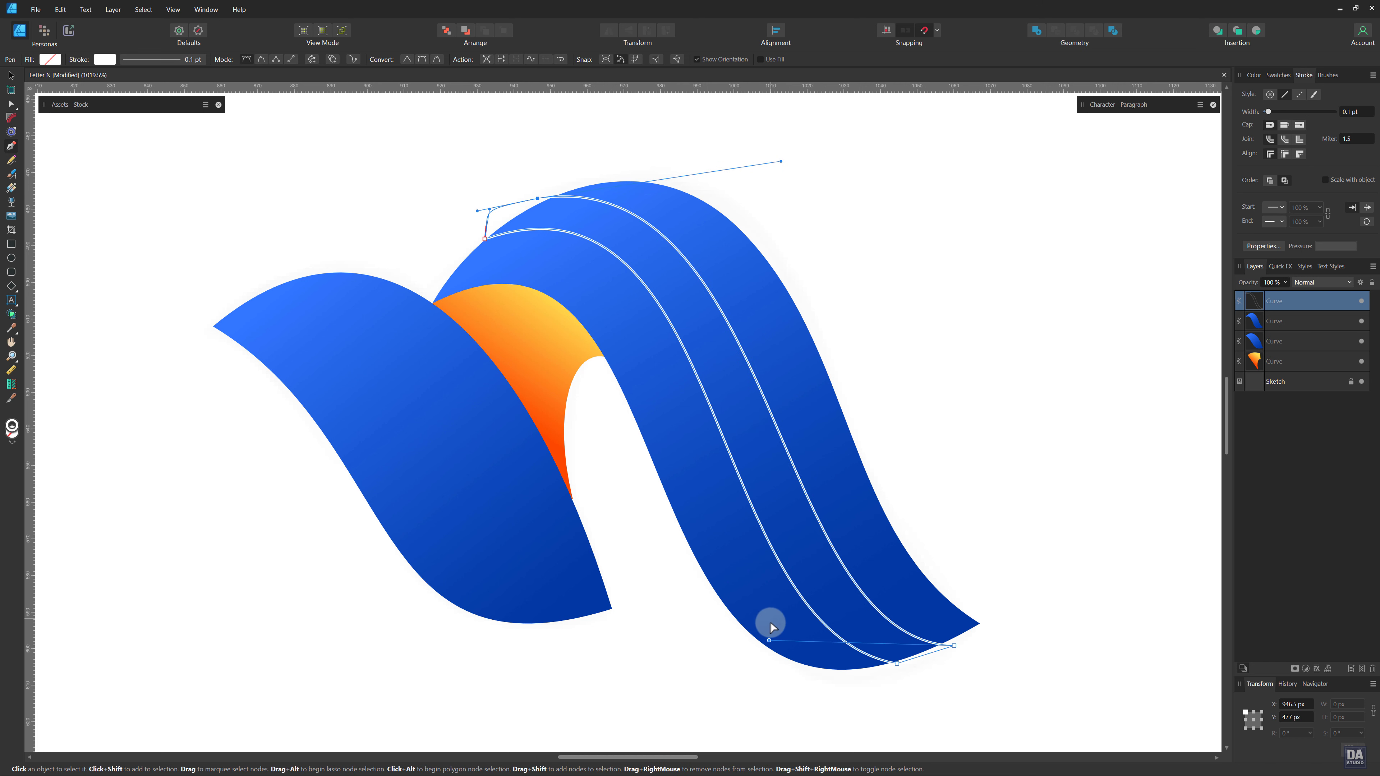
mouse_move(769, 640)
mouse_down()
mouse_move(764, 659)
mouse_move(742, 650)
mouse_move(738, 625)
mouse_up()
drag(781, 161, 778, 158)
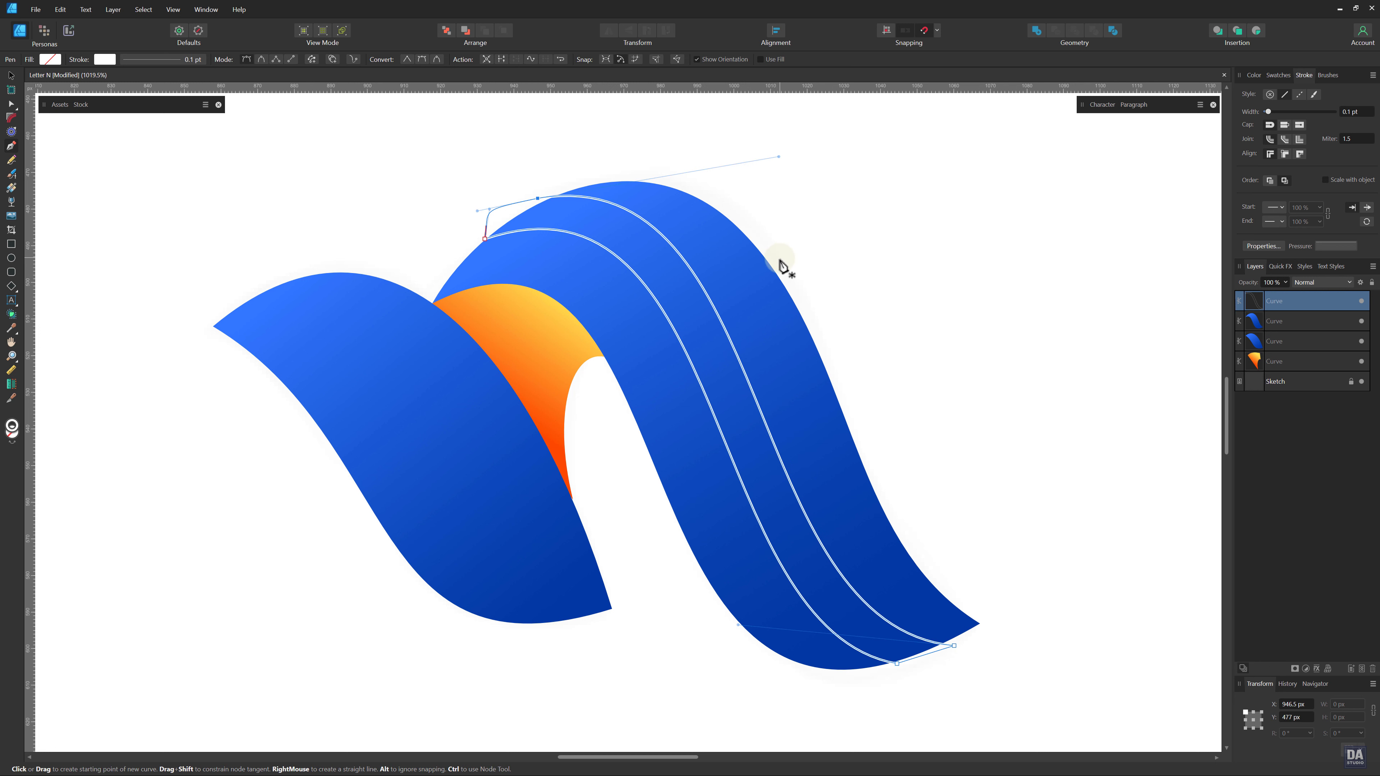
- Nest the band inside the second leaf's curve layer so it is clipped to the leaf, and deselect it
key(v)
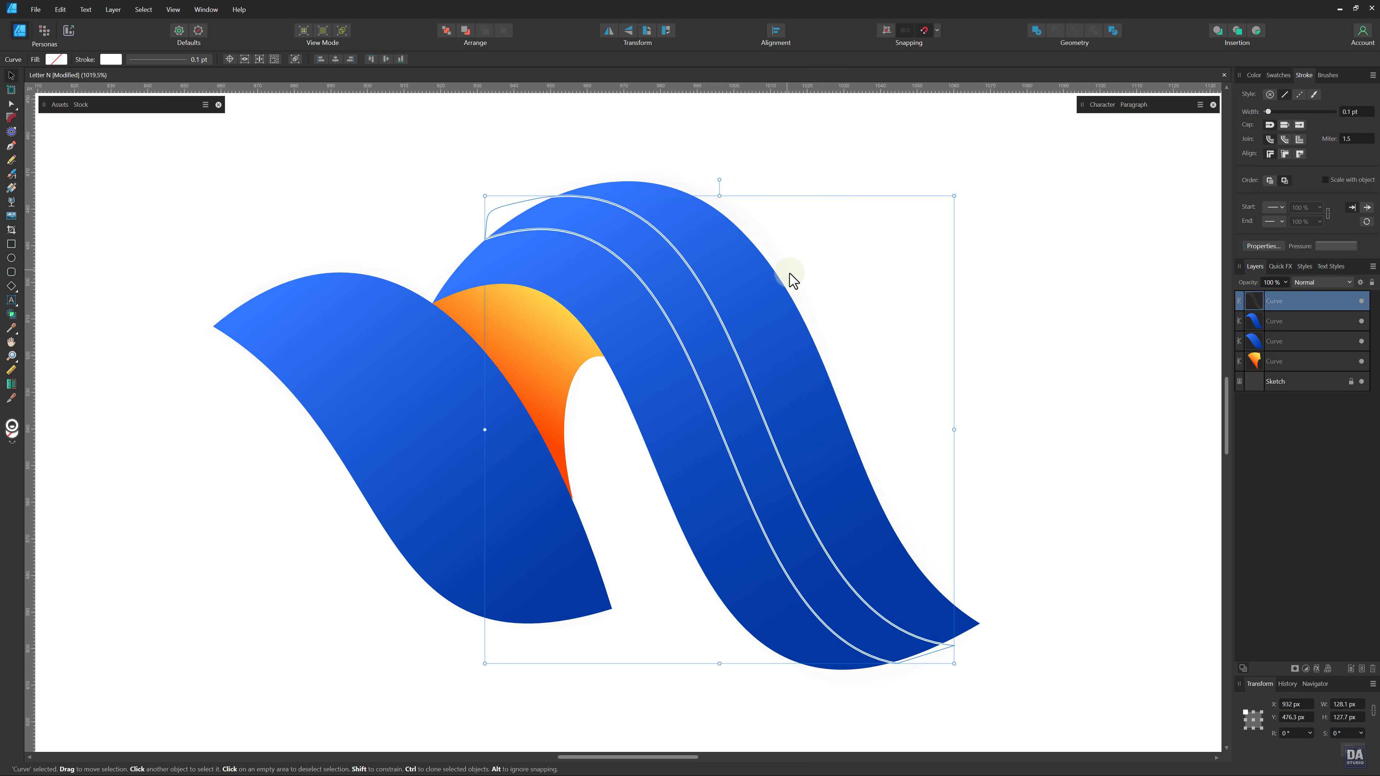
click(1289, 76)
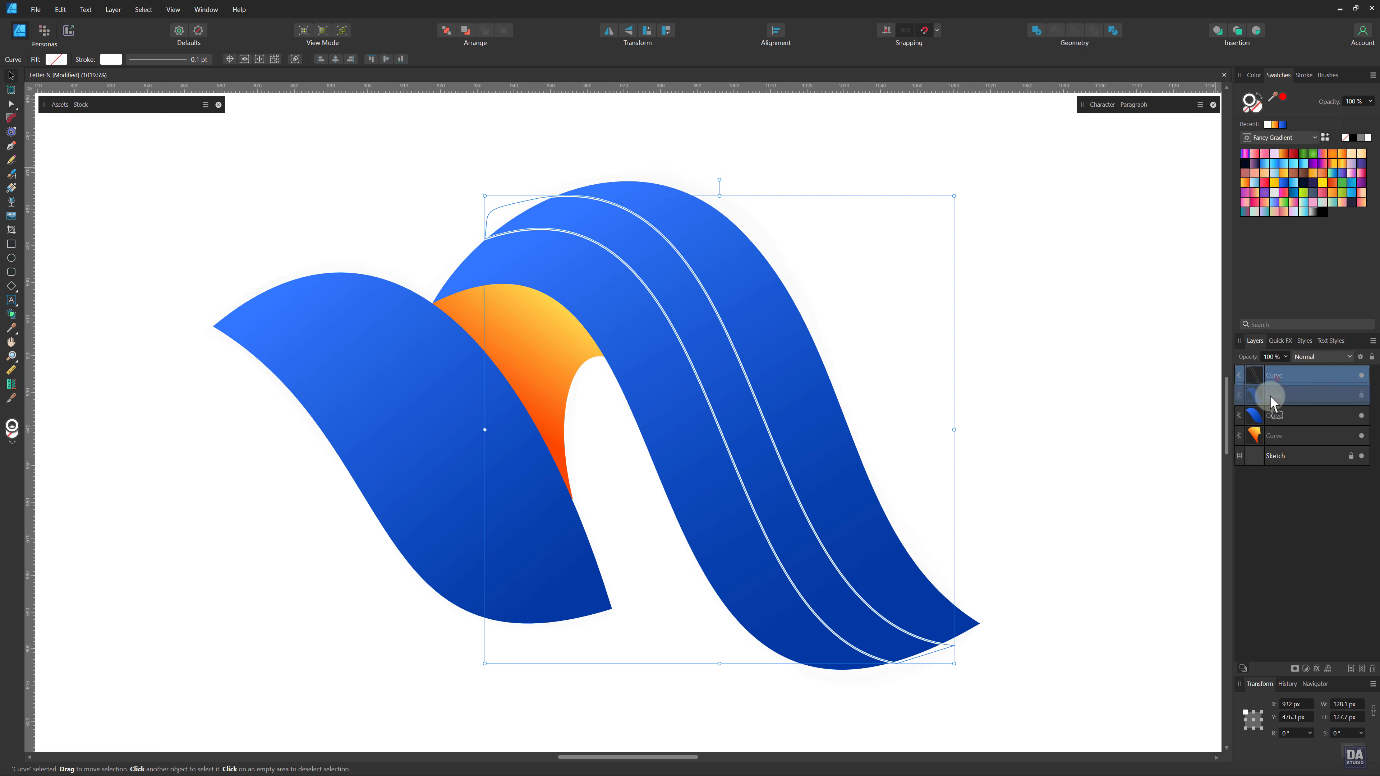
drag(1265, 396, 1249, 396)
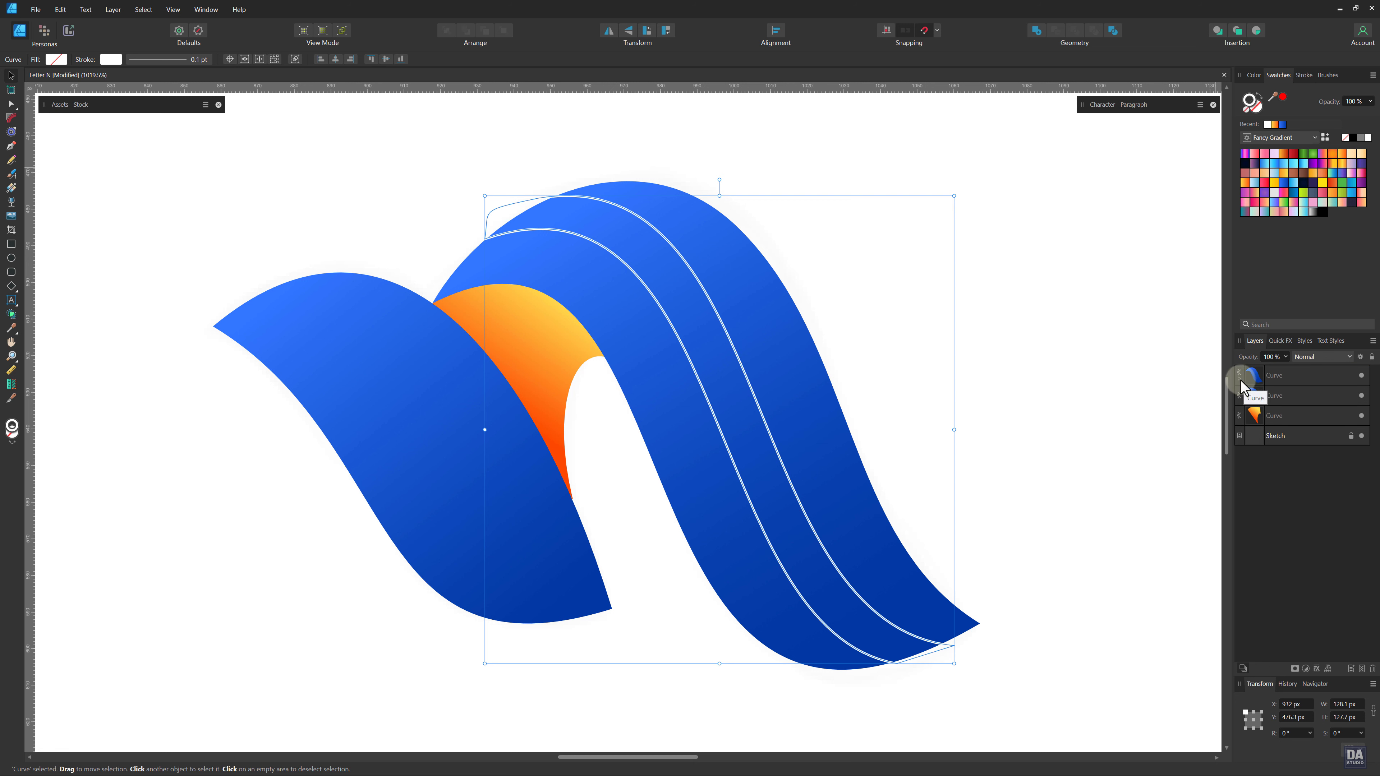
click(1240, 380)
click(1130, 414)
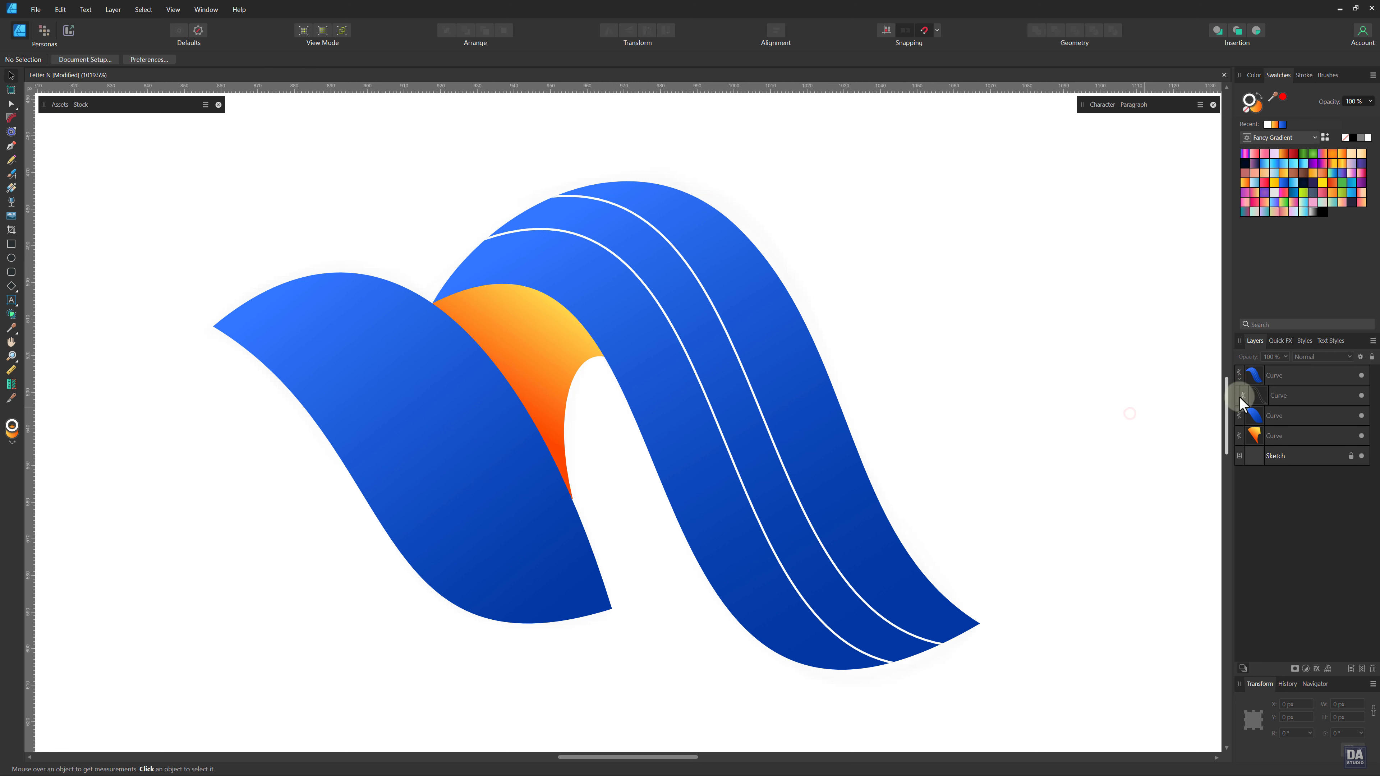
- Fill the clipped band with the yellow-to-orange gradient from the Fancy Gradient swatches, remove its white stroke, and deselect it
click(1283, 393)
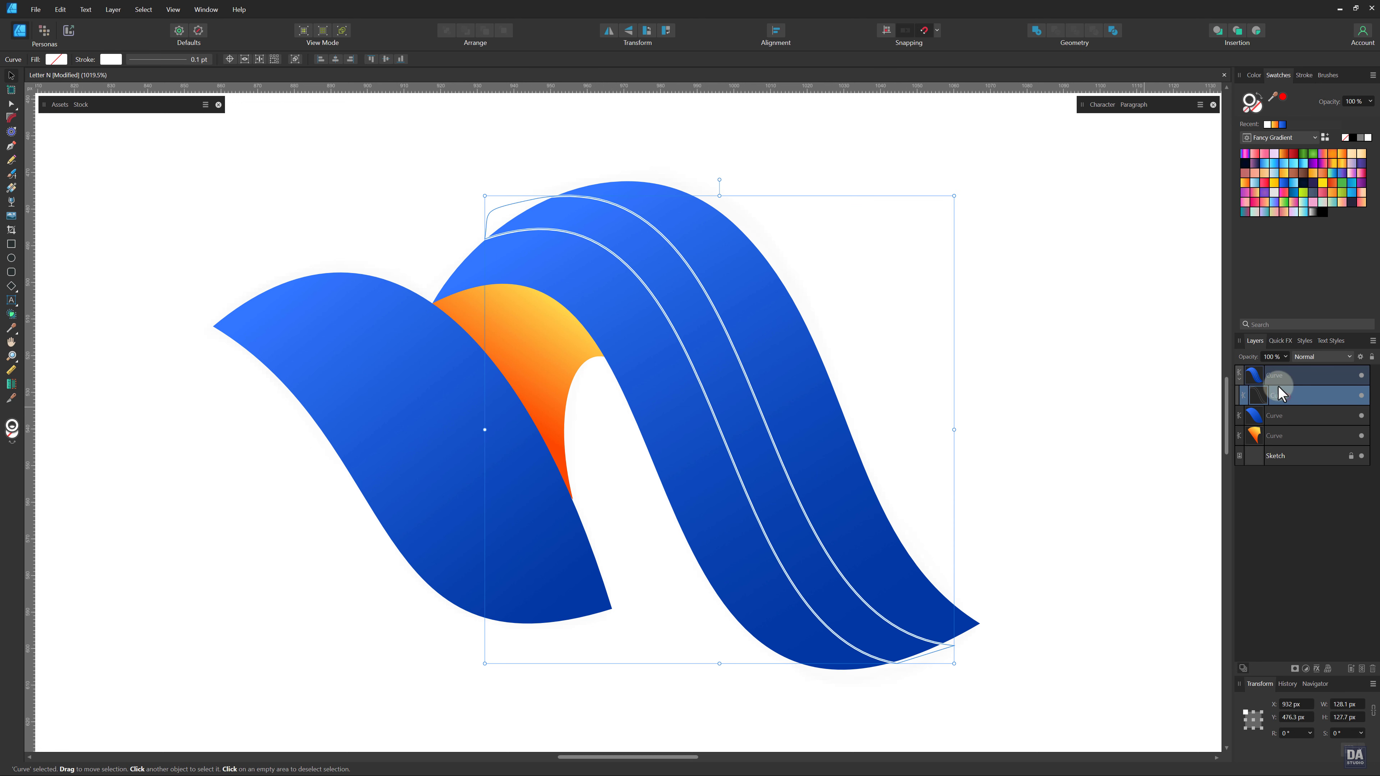
click(1243, 182)
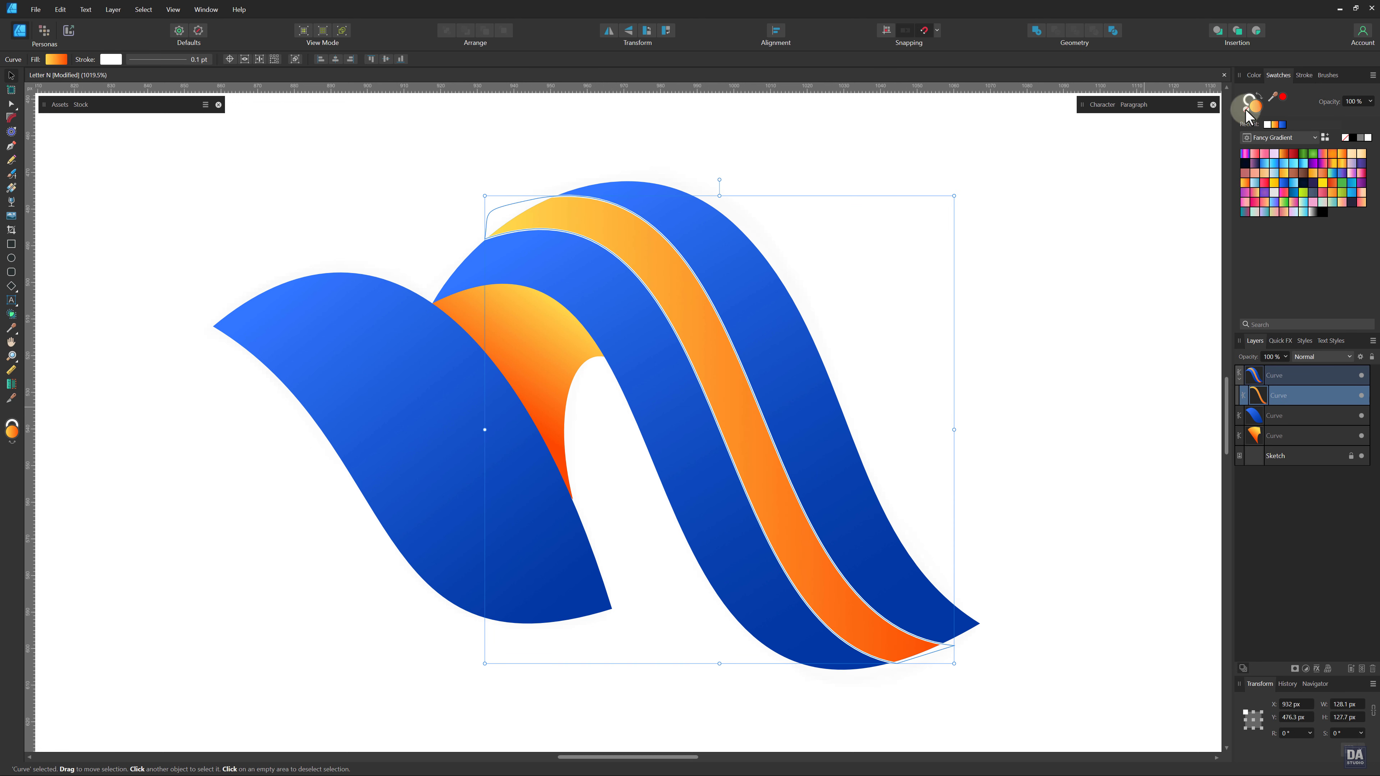
click(1062, 293)
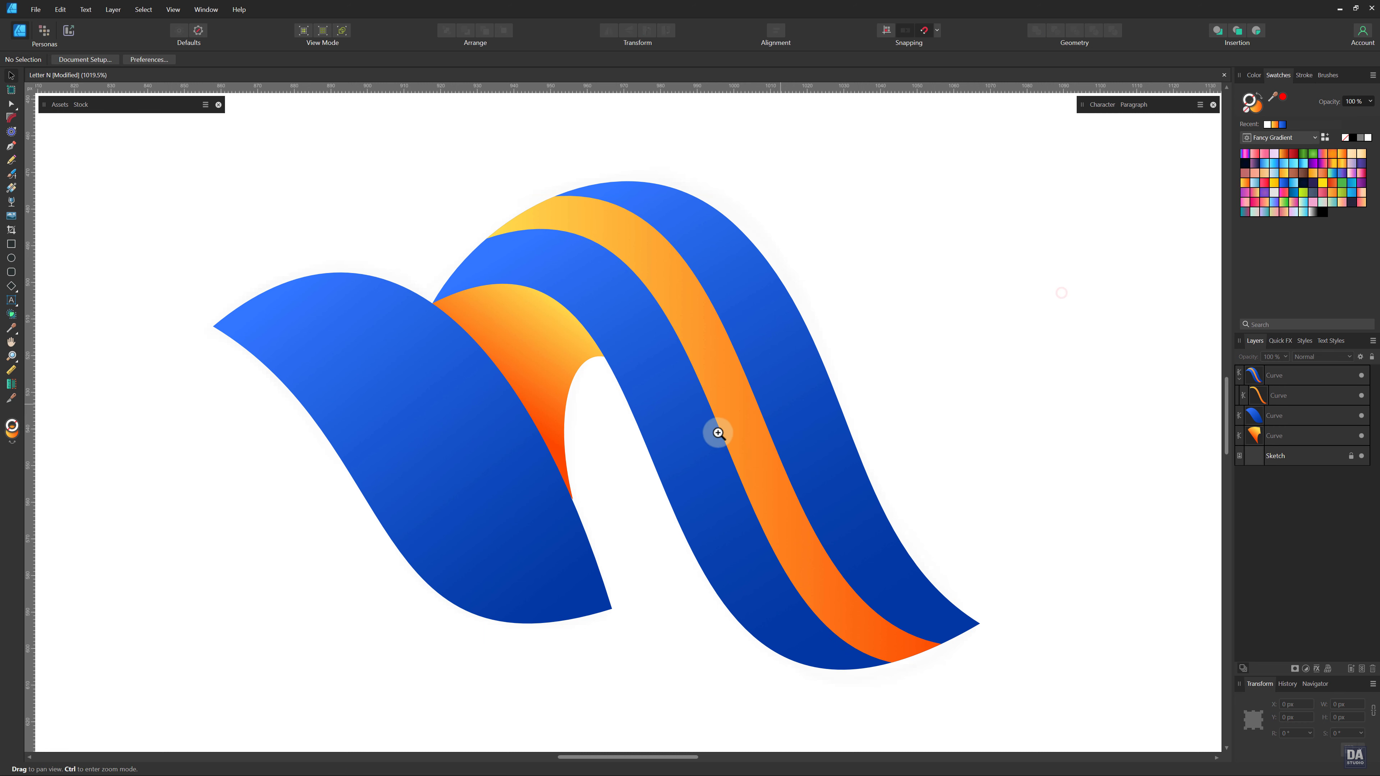
- Try redrawing the orange band's linear gradient along its length, from yellow at the top to orange-red at the bottom
scroll(801, 373, down, 3)
click(808, 395)
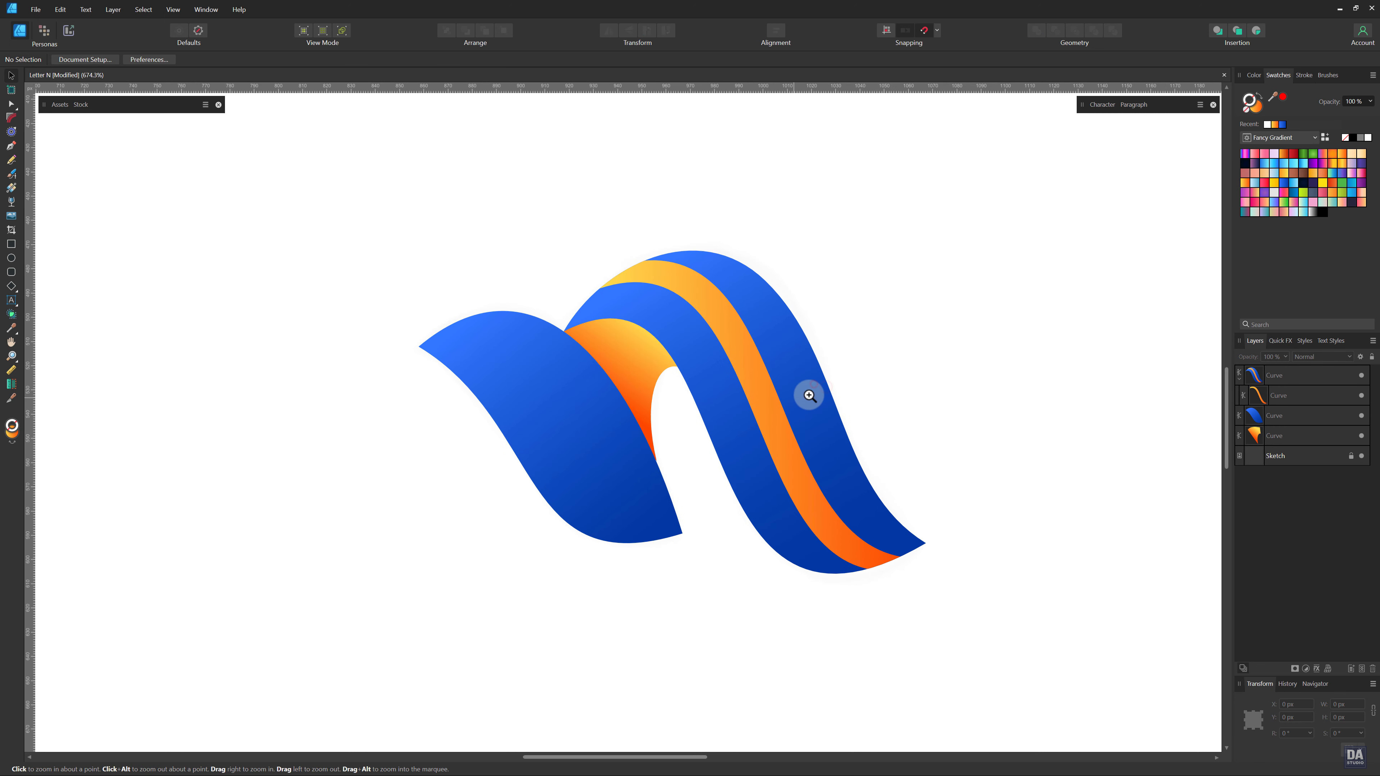
click(776, 423)
key(g)
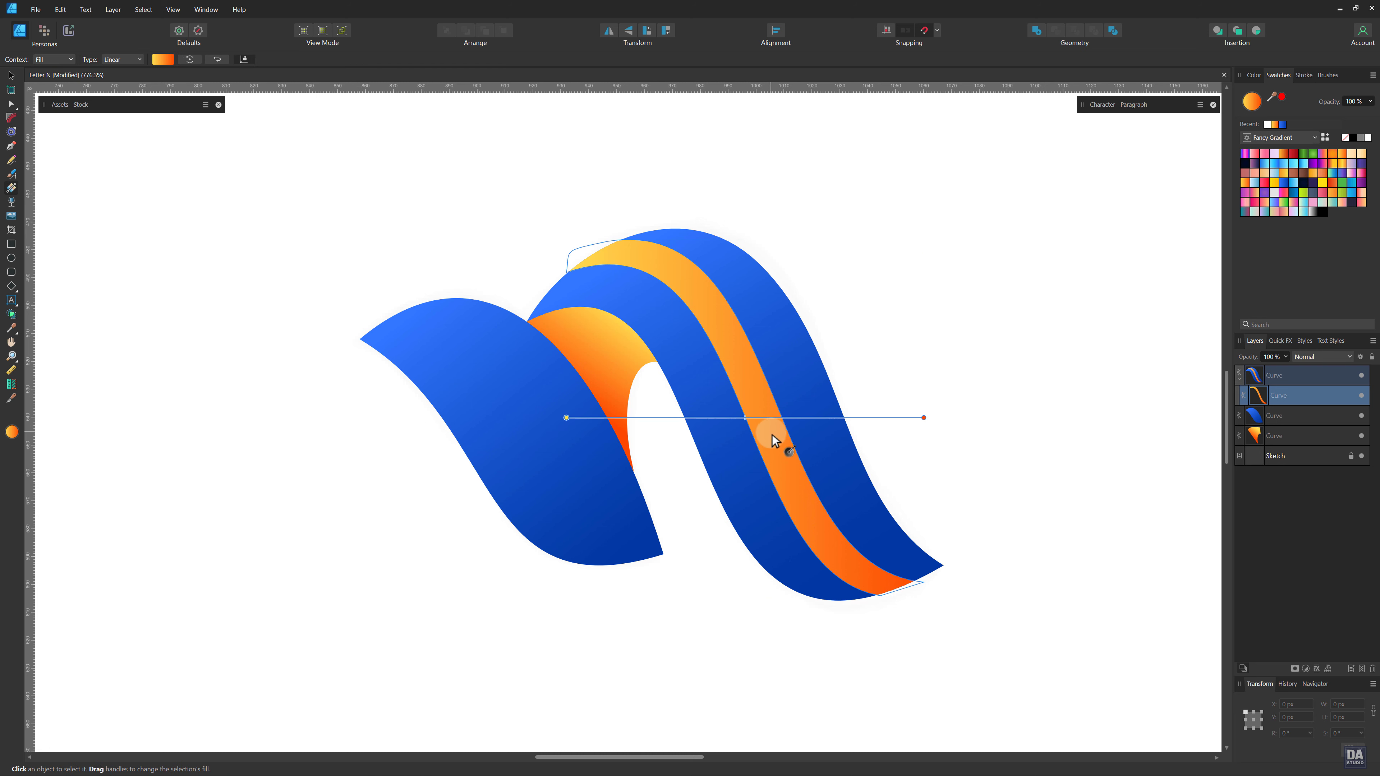
drag(880, 614, 774, 439)
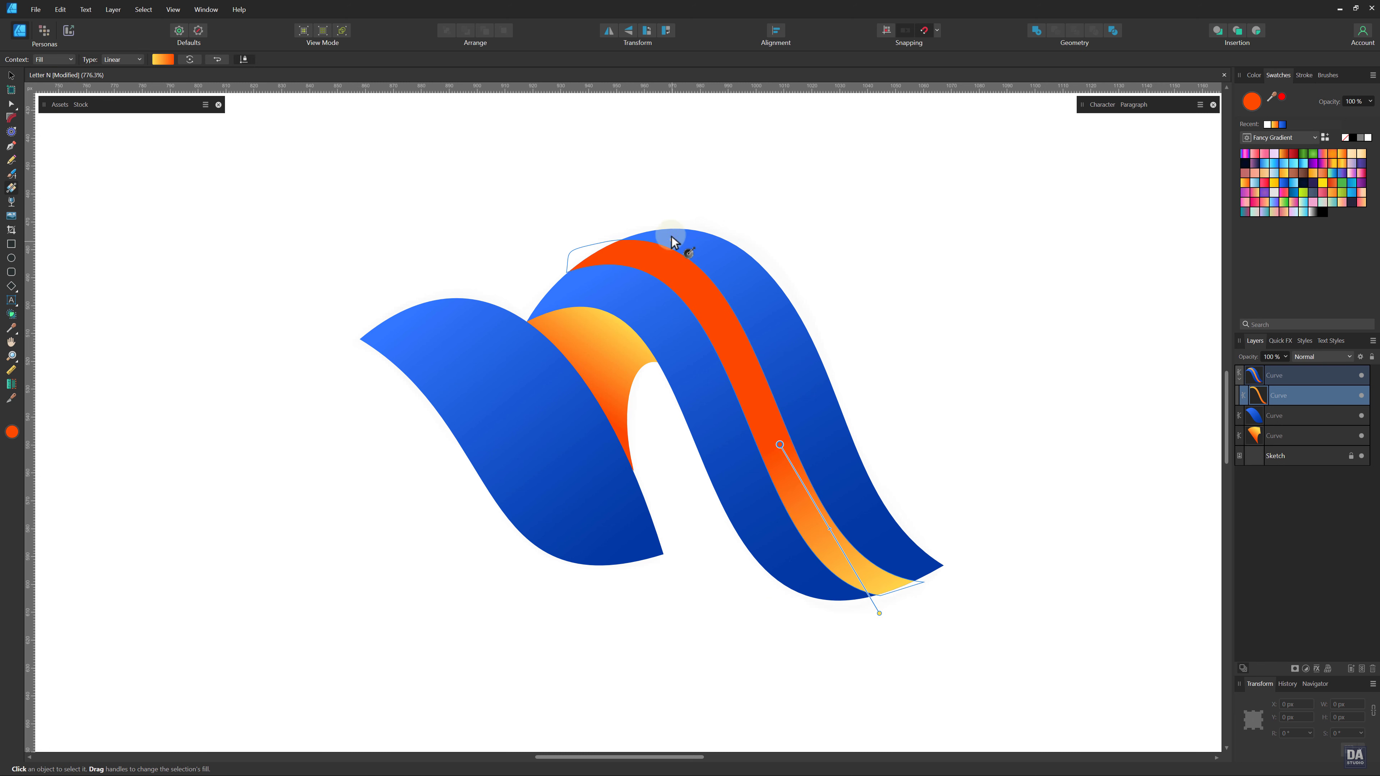
drag(672, 229, 865, 593)
key(z)
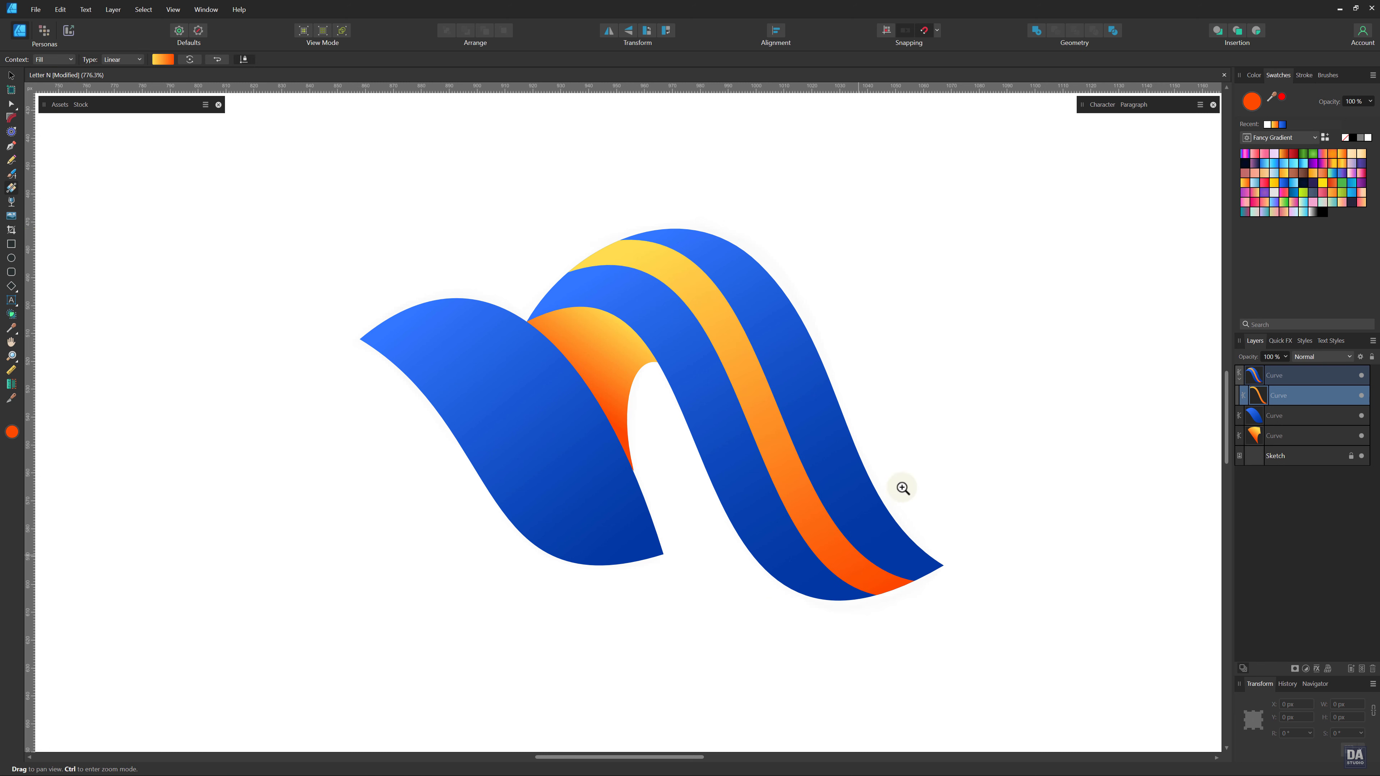
- Redraw the band's gradient diagonally with yellow at the lower end and orange-red at the upper end, and deselect the band
alt+click(967, 431)
drag(678, 370, 761, 394)
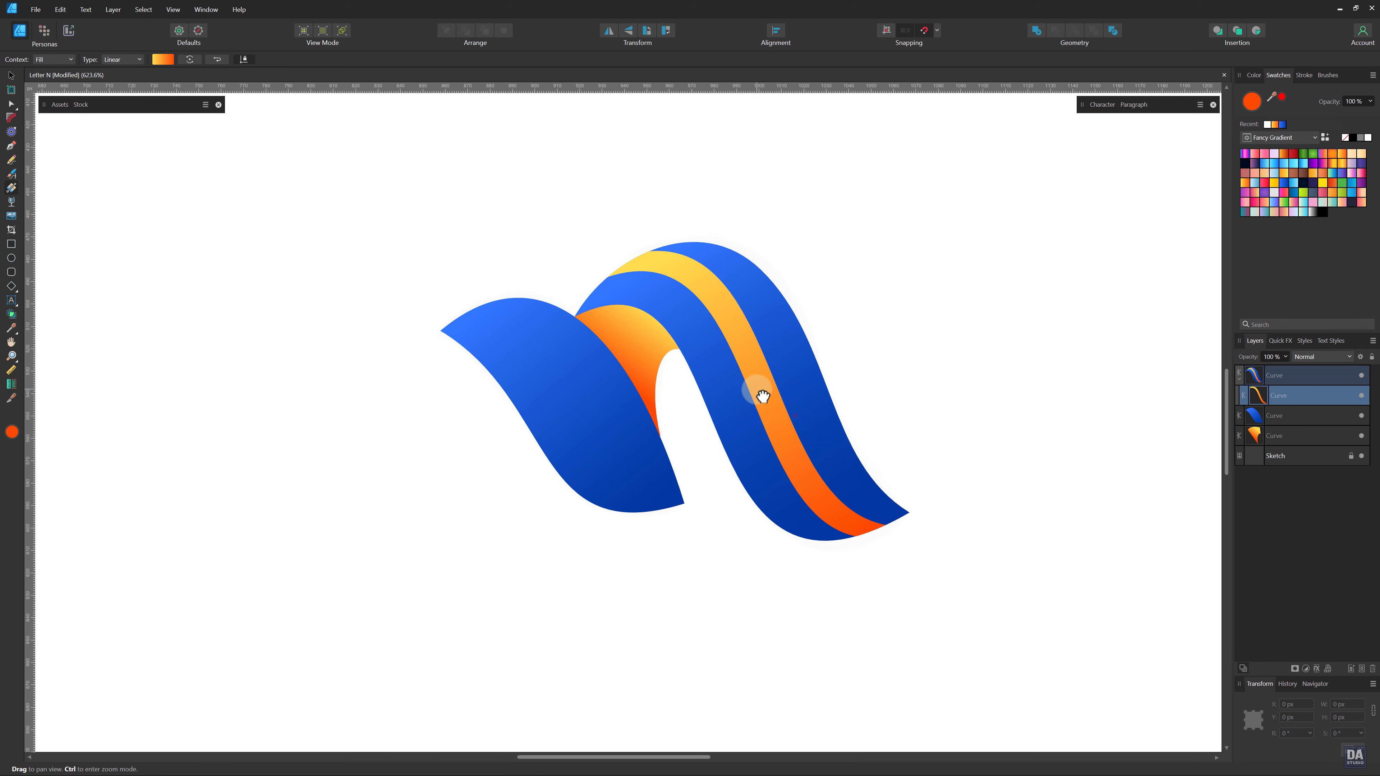
key(g)
drag(651, 239, 838, 537)
drag(837, 538, 533, 229)
click(876, 334)
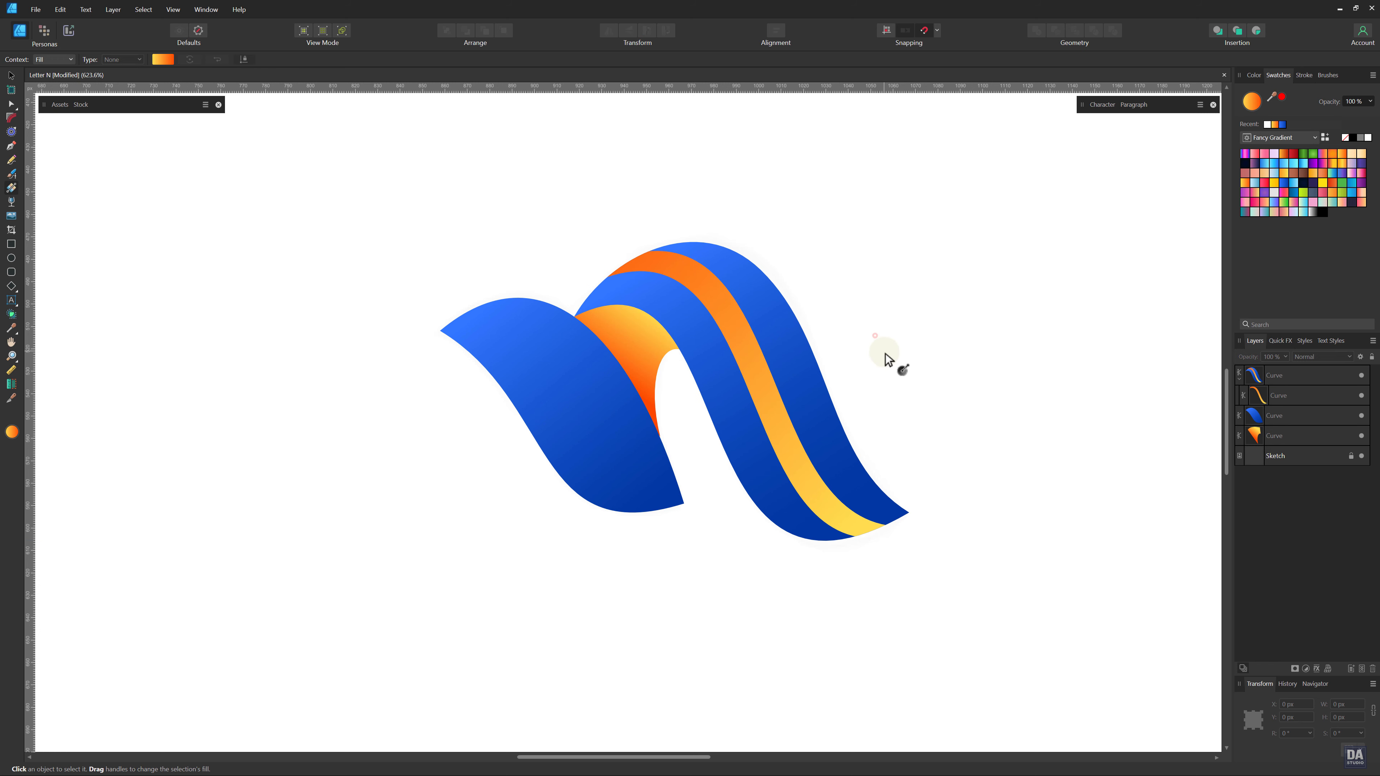
drag(887, 386, 767, 302)
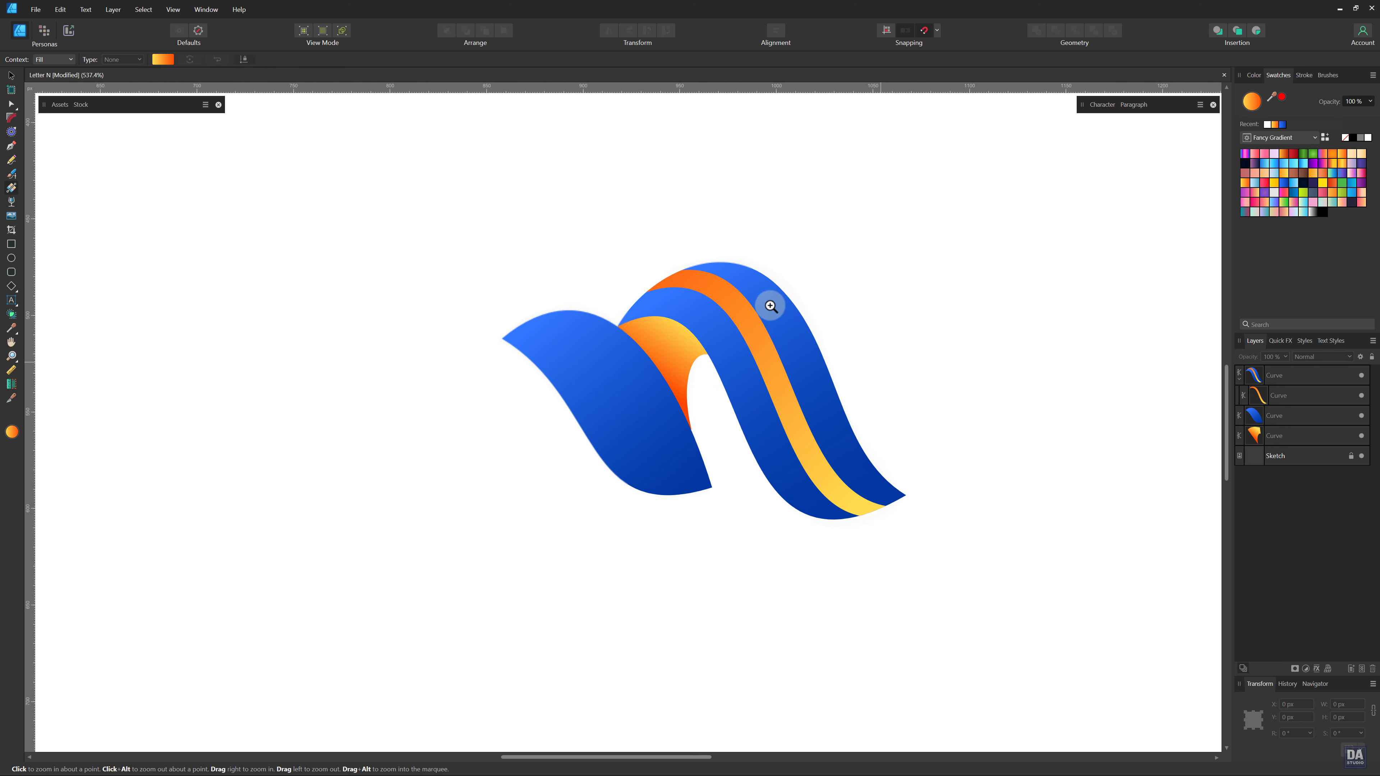
- Fine-tune the band's gradient by shifting its yellow end slightly and moving its midpoint toward that end, and deselect the band
click(754, 332)
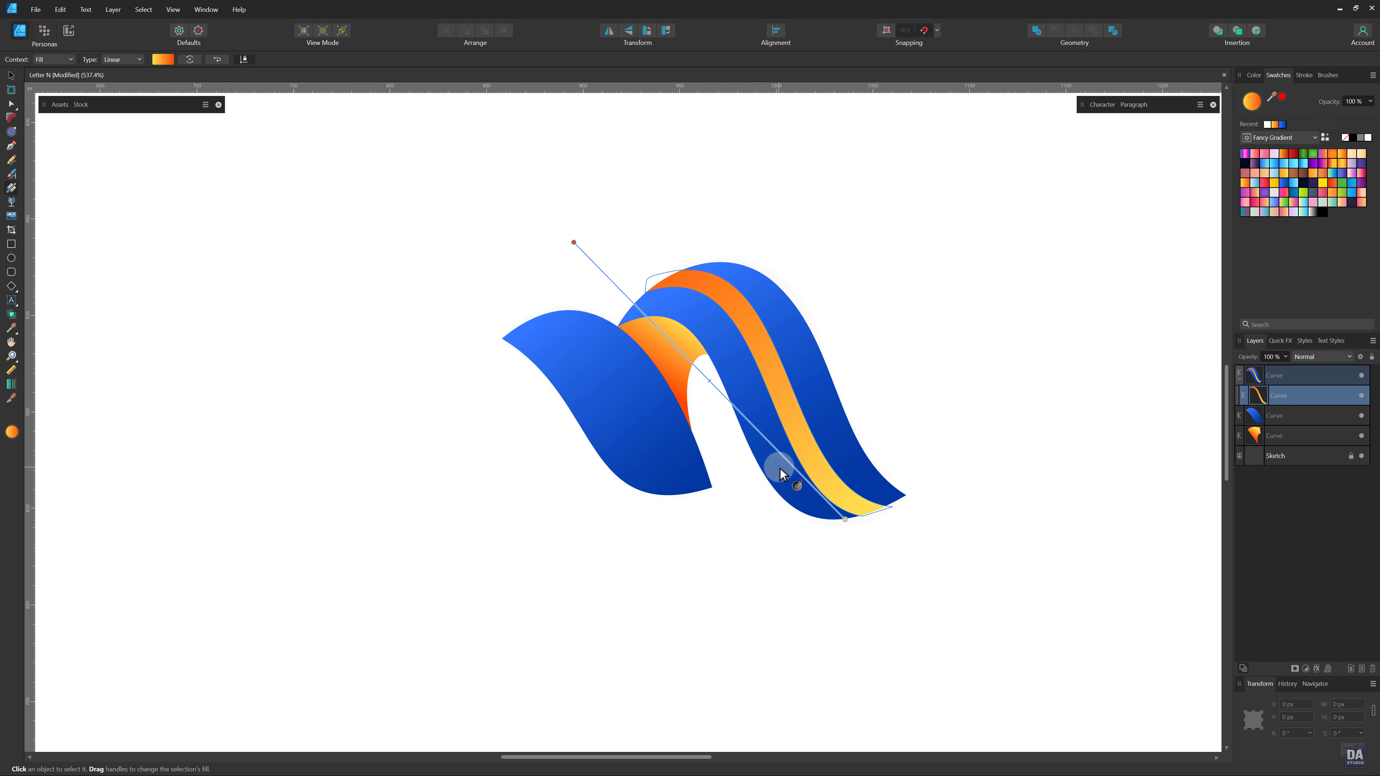
mouse_move(845, 520)
mouse_down()
mouse_move(826, 494)
mouse_move(848, 516)
mouse_up()
click(717, 384)
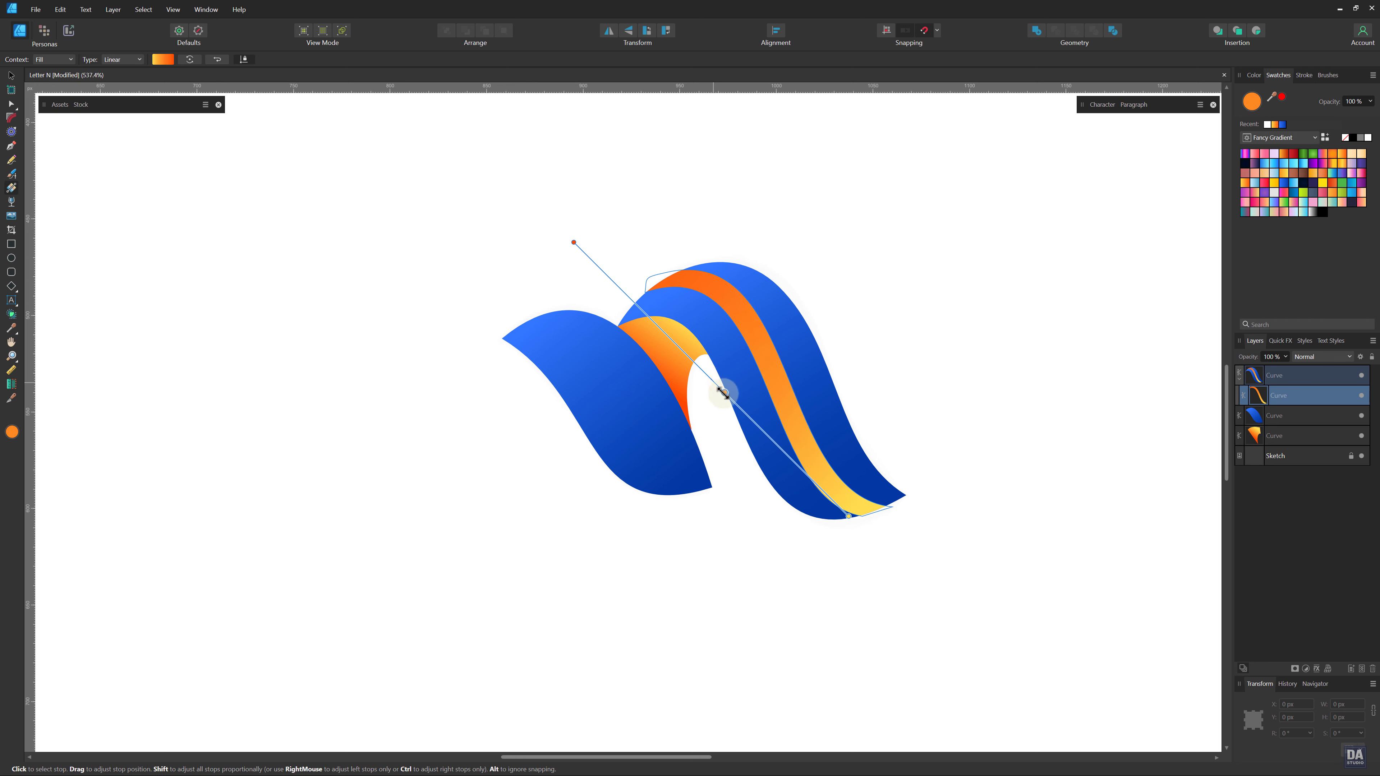
drag(727, 397, 728, 396)
key(v)
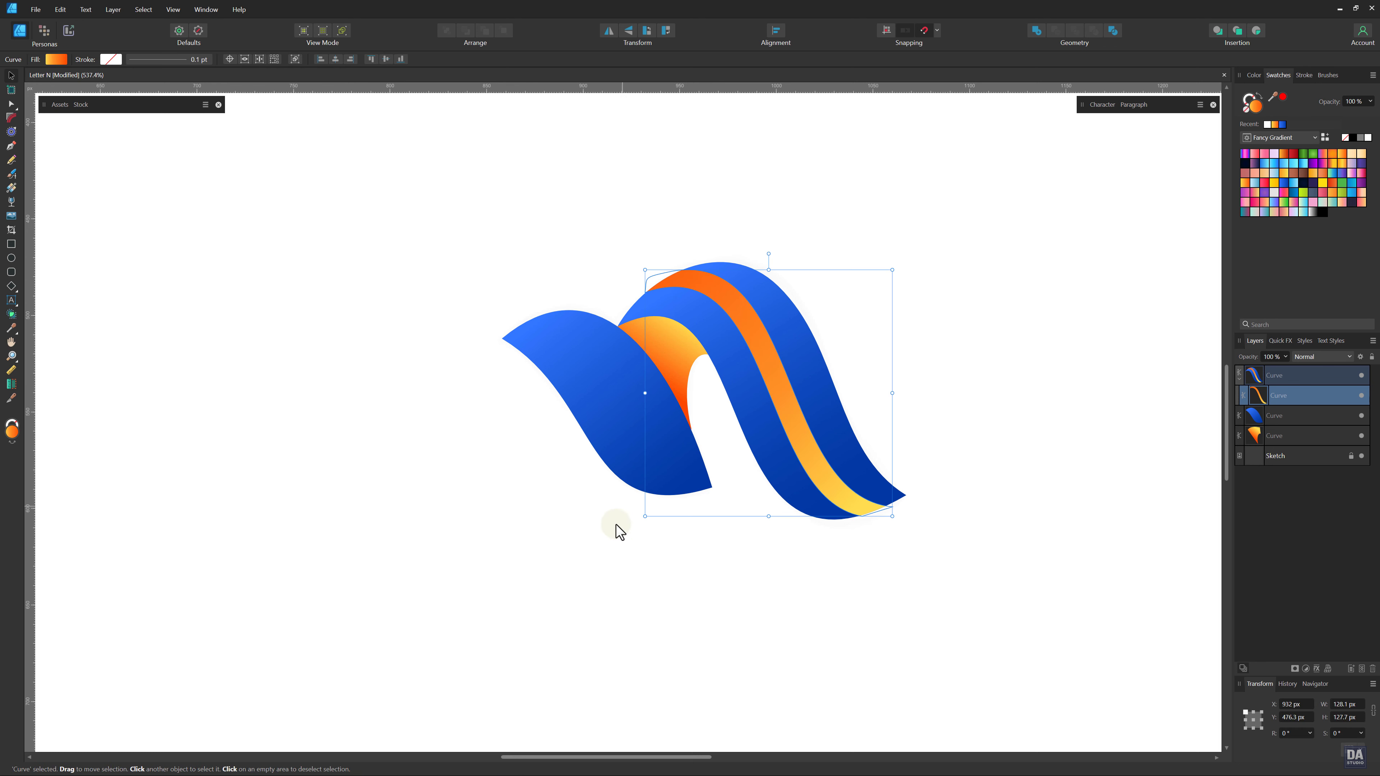
click(615, 537)
- Duplicate the second leaf's band, take the copy out of its clip, and nest it inside the first leaf's curve layer
click(811, 495)
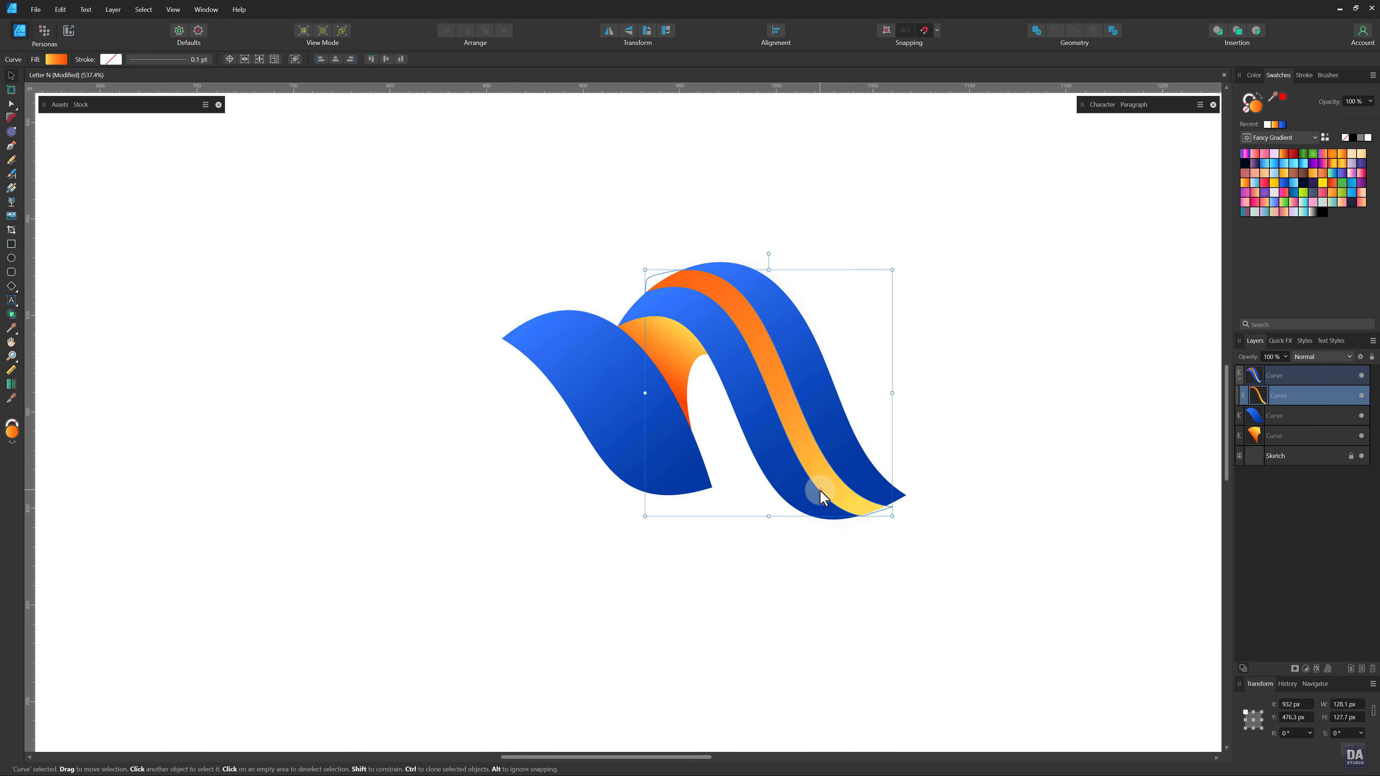
right_click(1285, 400)
click(1275, 517)
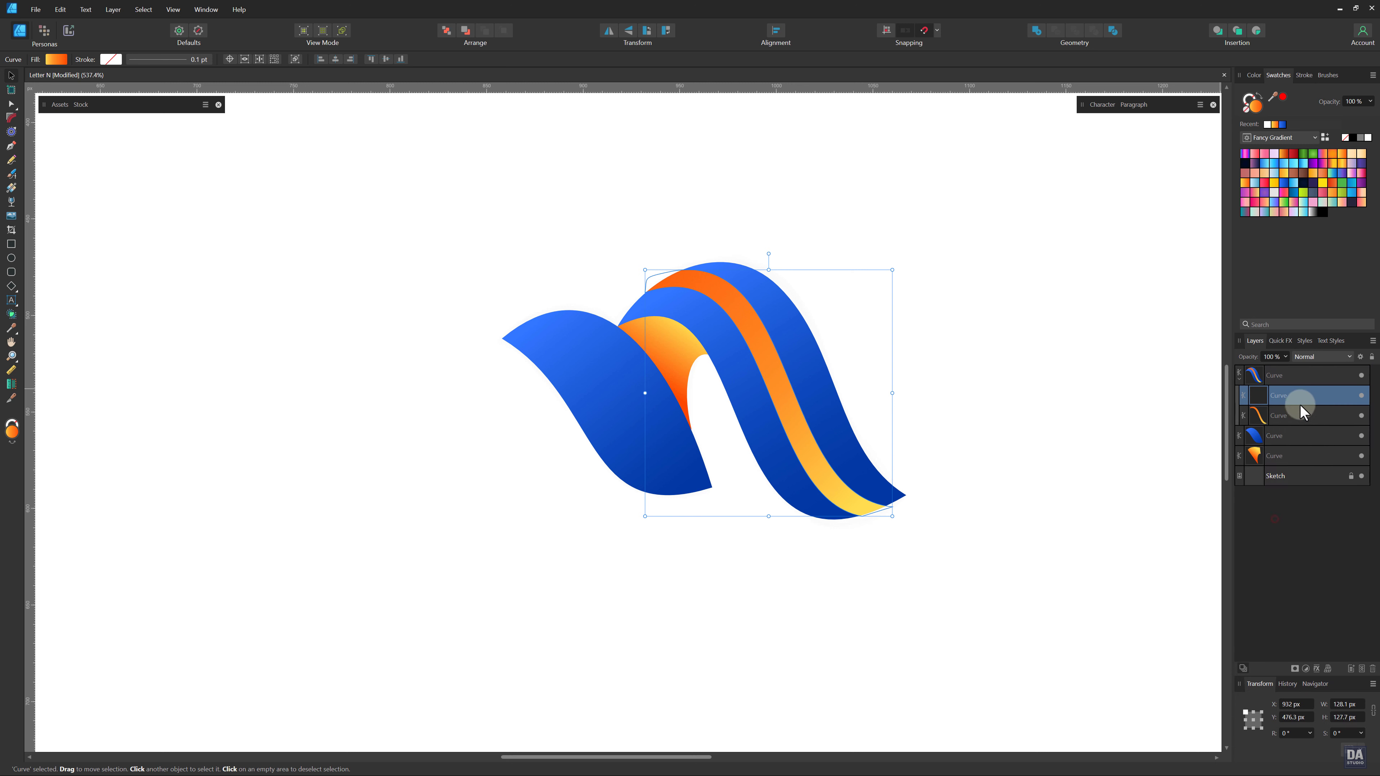
drag(1300, 406, 1301, 371)
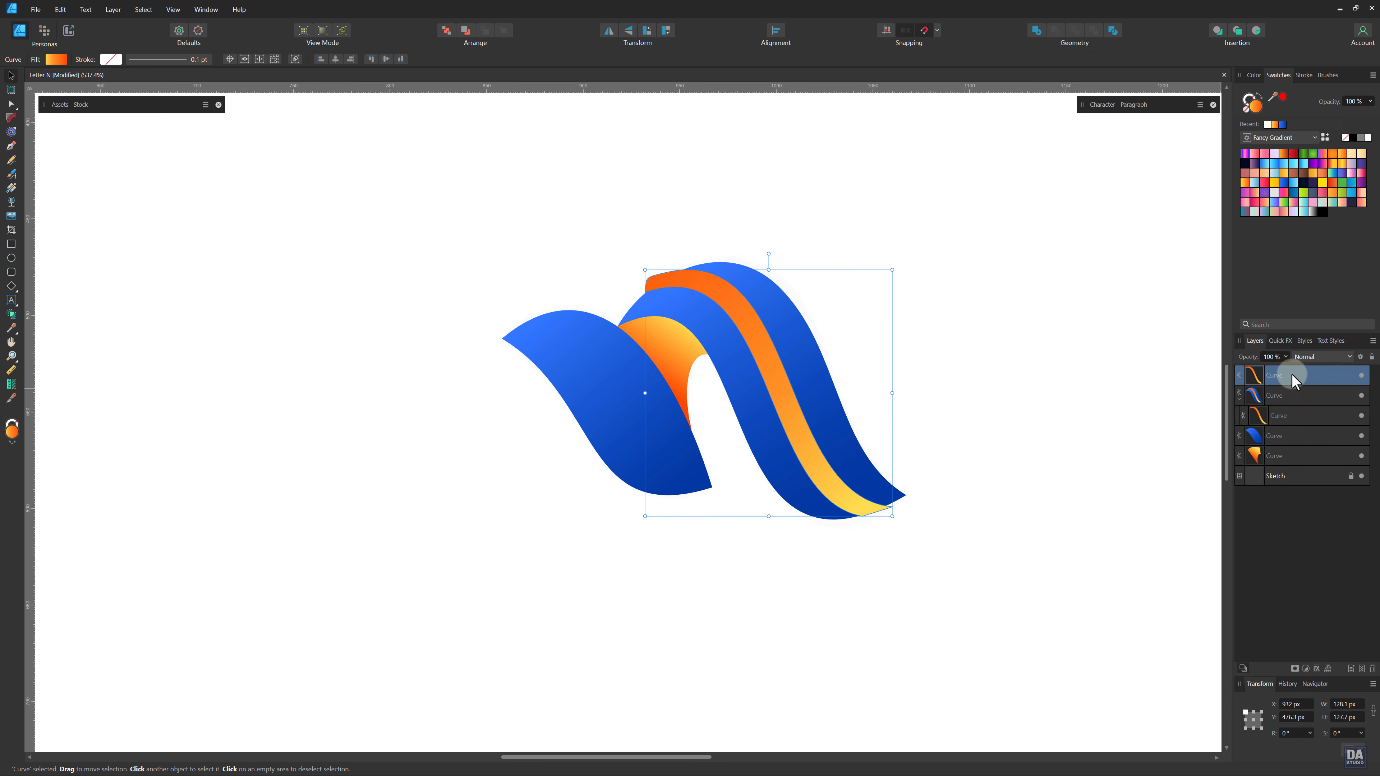
drag(1262, 435, 1259, 435)
- Try to fit the copied band to the first leaf by moving, shrinking and rotating it about 8°, and discard the copy
drag(778, 433, 611, 454)
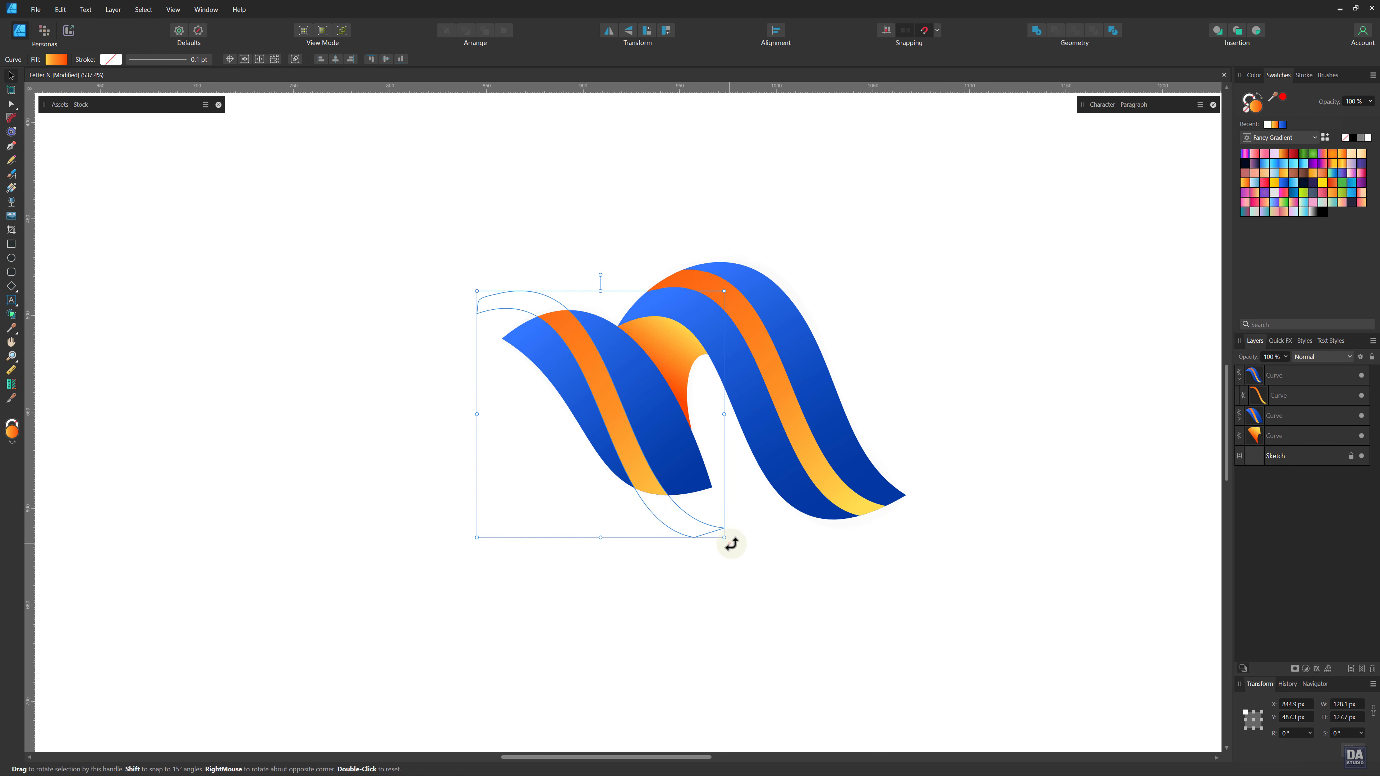
drag(731, 545, 668, 458)
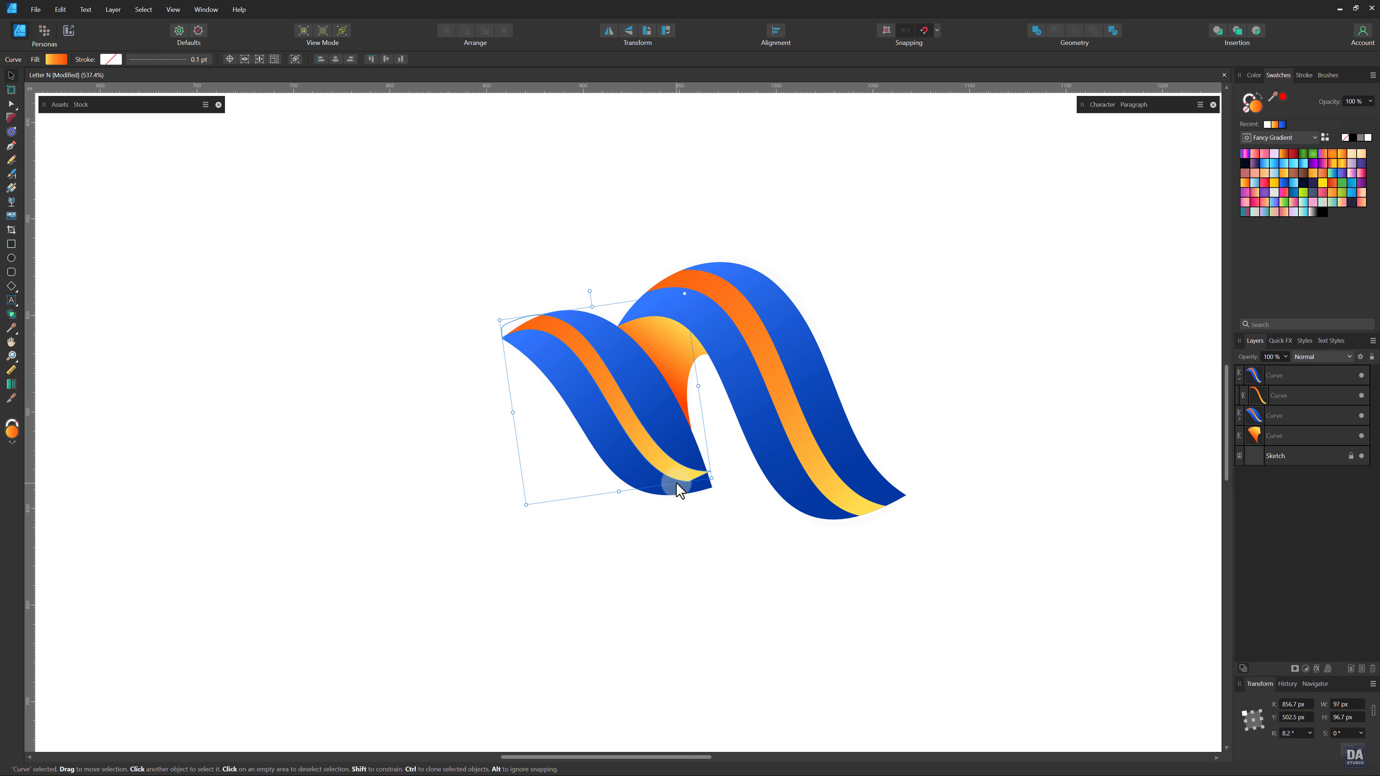
click(792, 537)
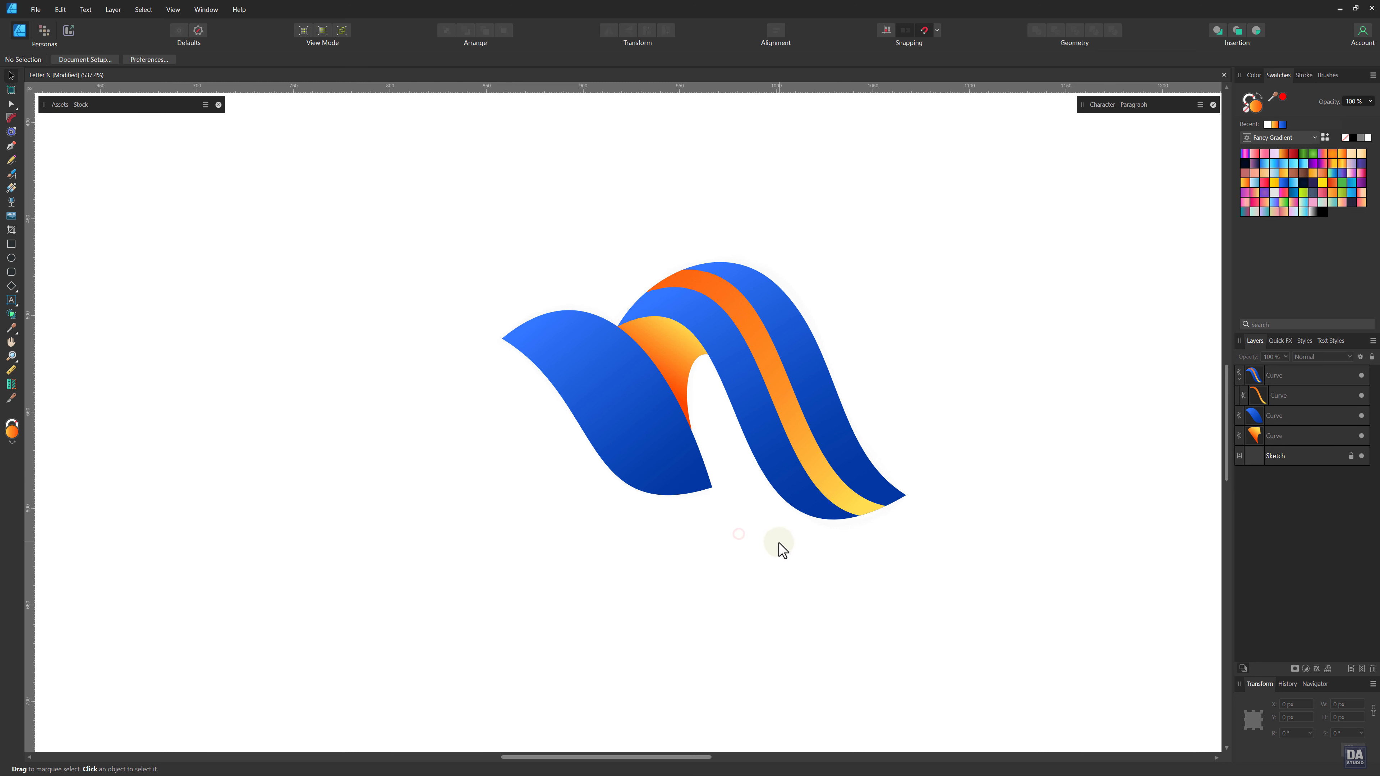
- Draw a closed four-node band with straight sides across the first leaf using the Pen tool, and give it a white stroke
drag(622, 382, 658, 410)
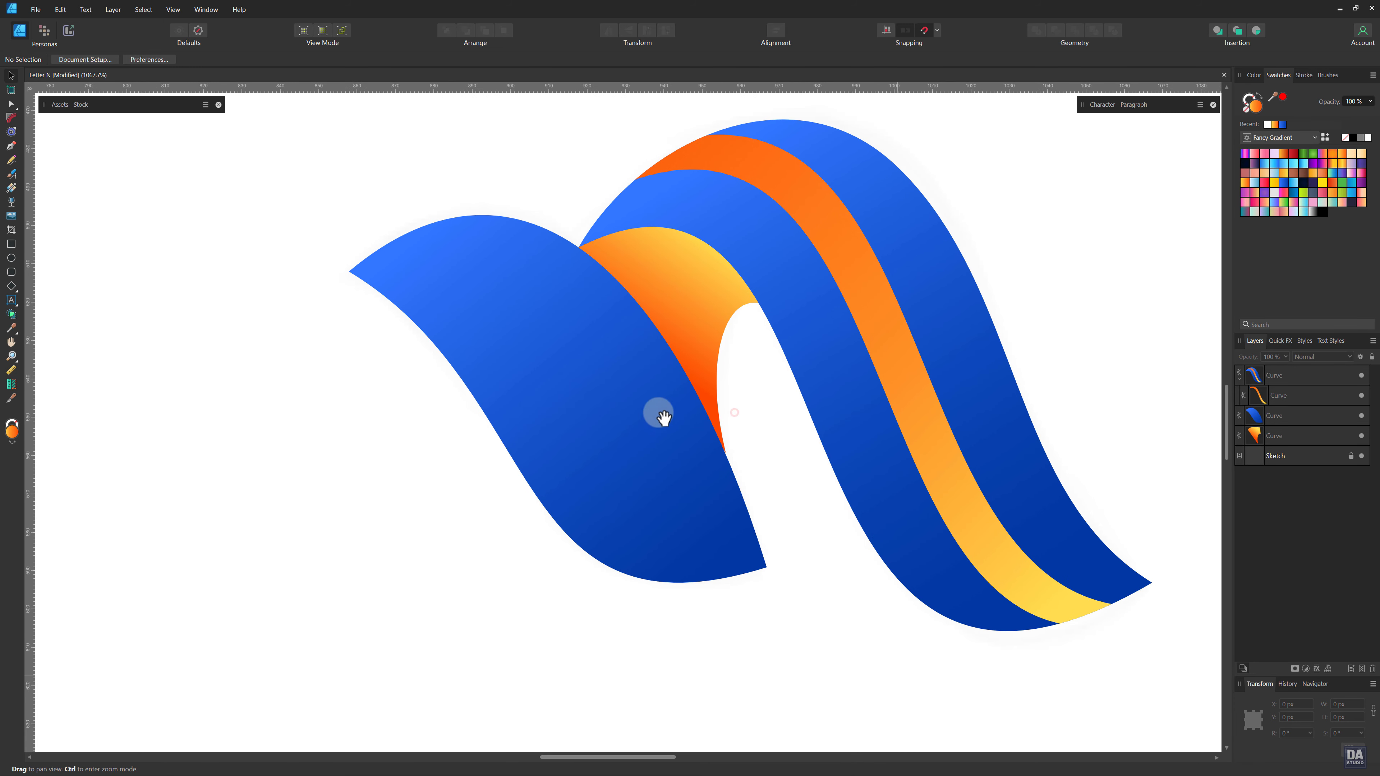
click(11, 145)
click(390, 246)
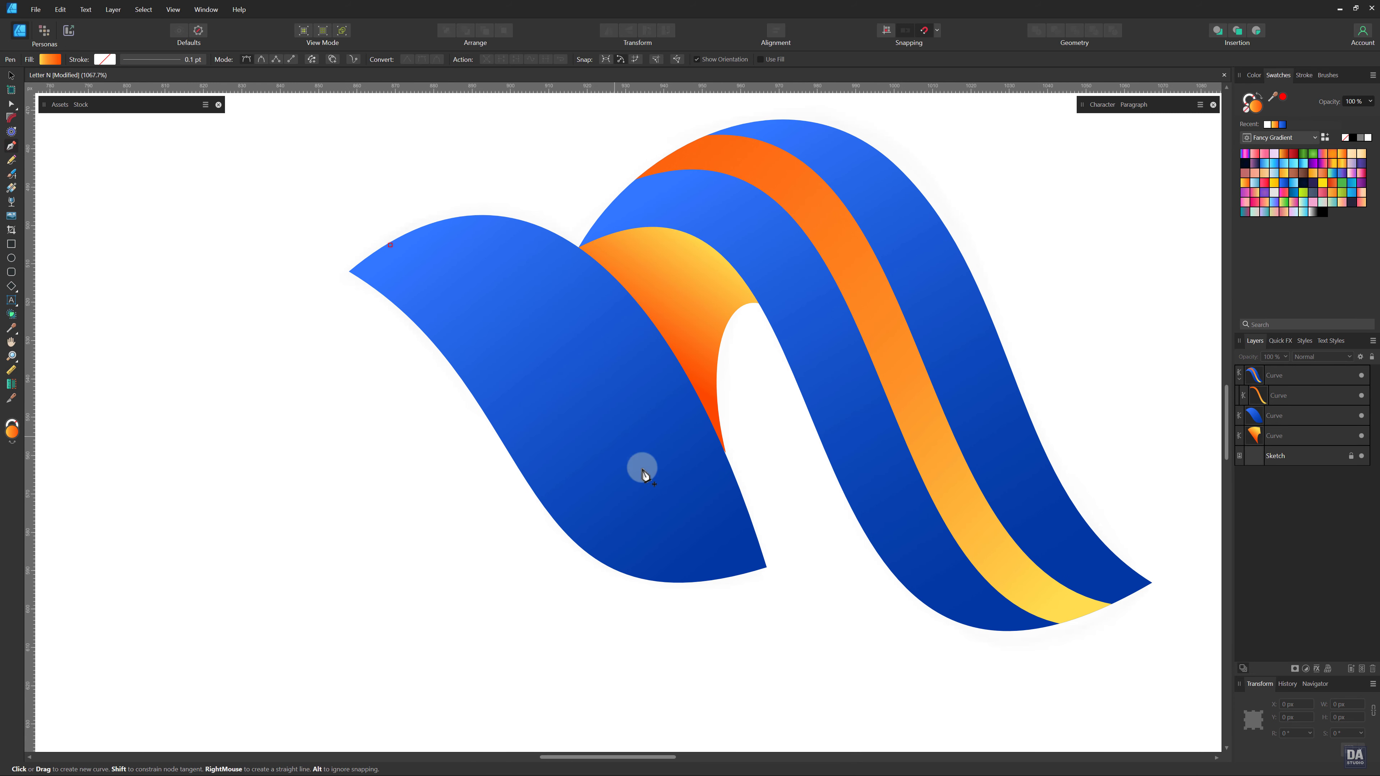
click(678, 589)
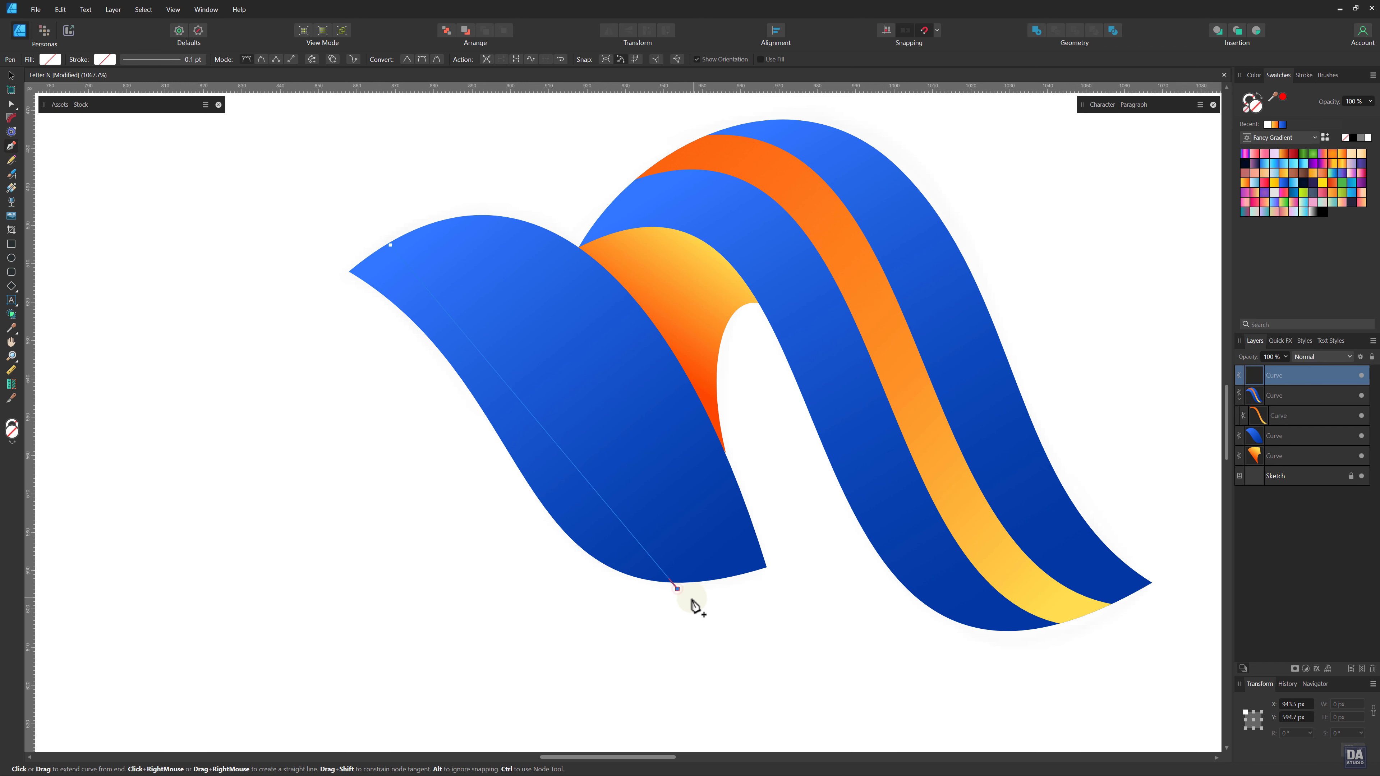
click(735, 583)
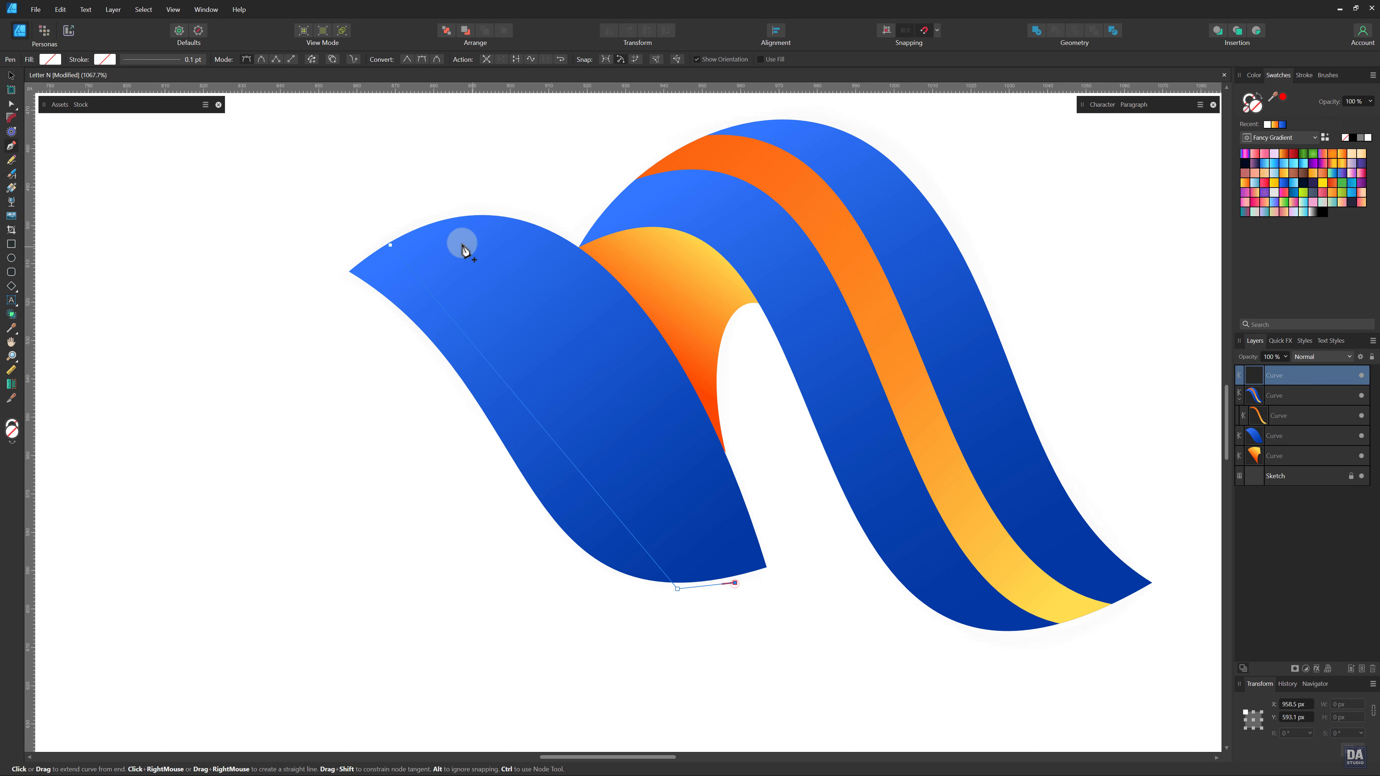
click(459, 216)
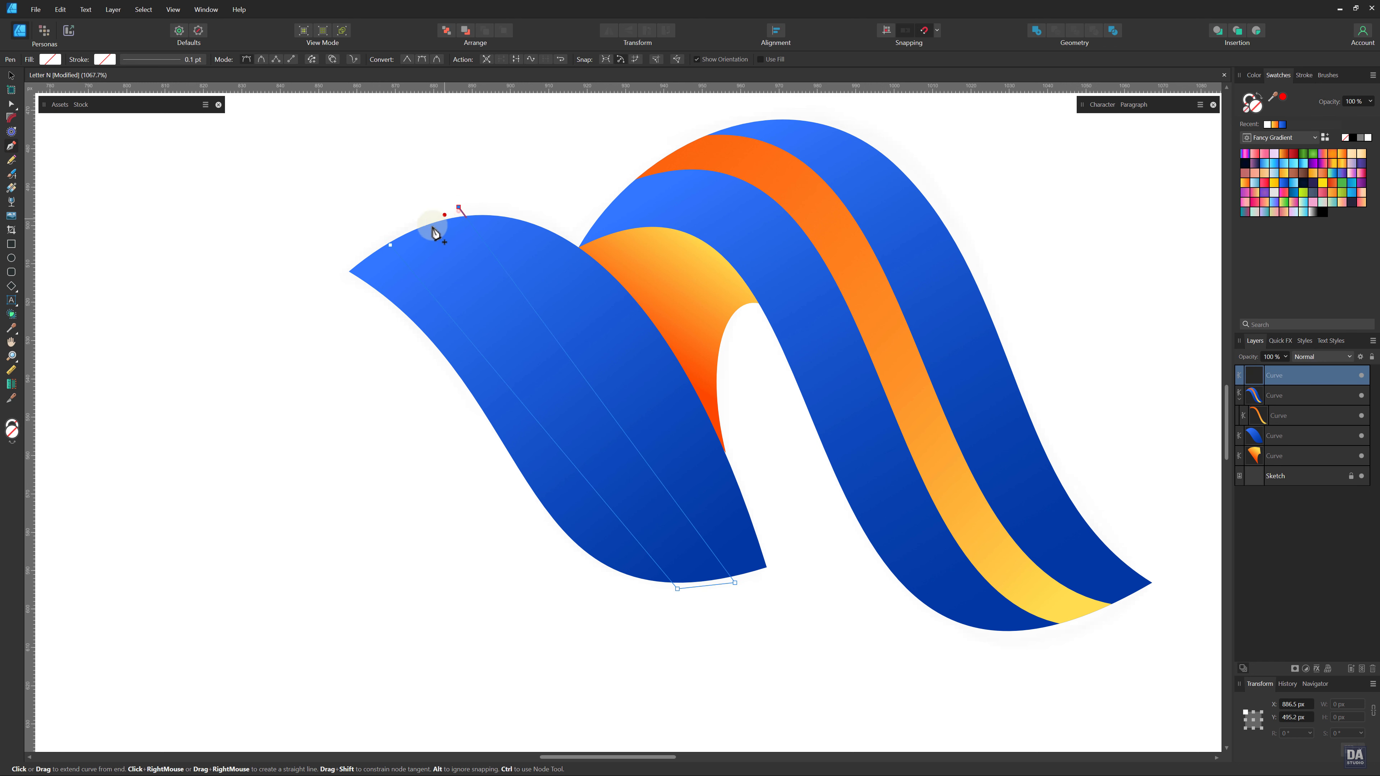
click(383, 239)
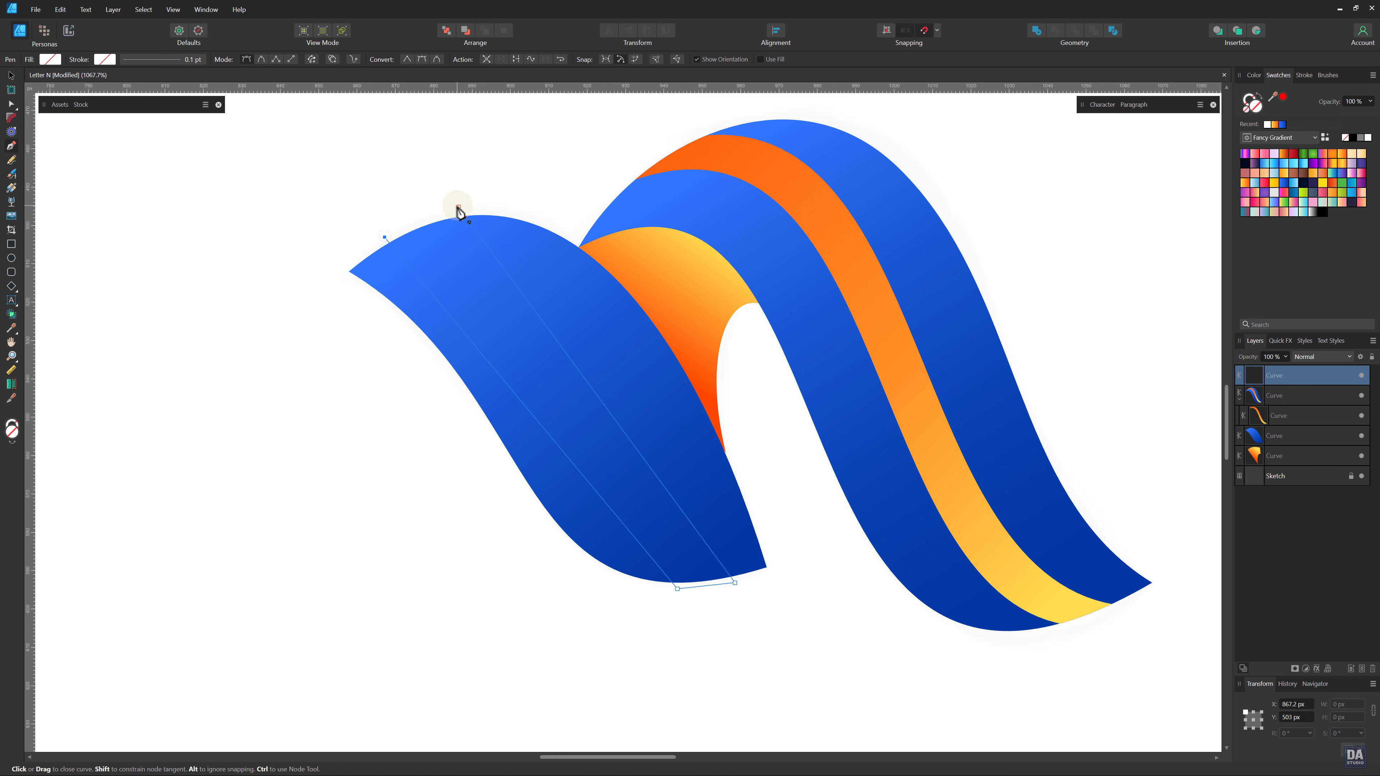
click(1270, 125)
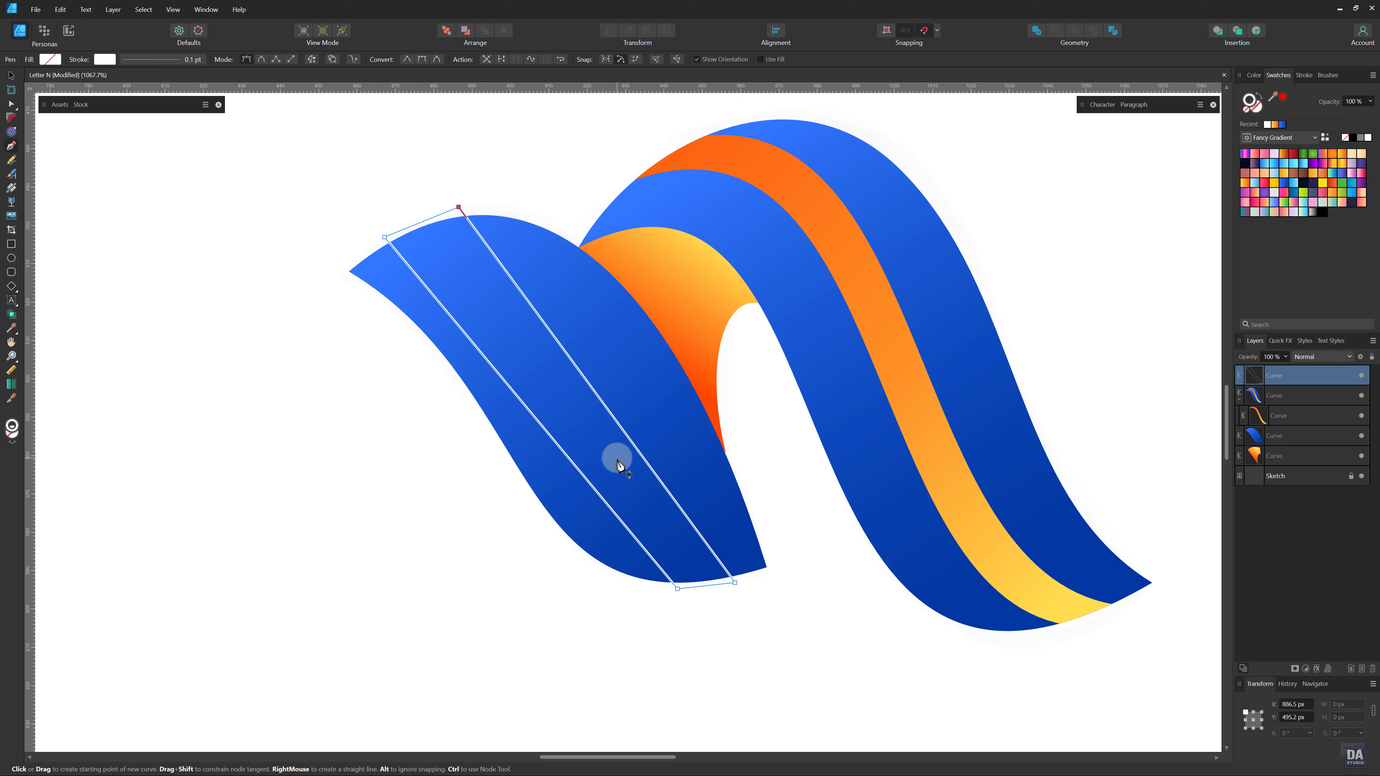
- Bend the new band's left side into an S-curve following the first leaf's lower edge, and shift its lower node slightly right
key(a)
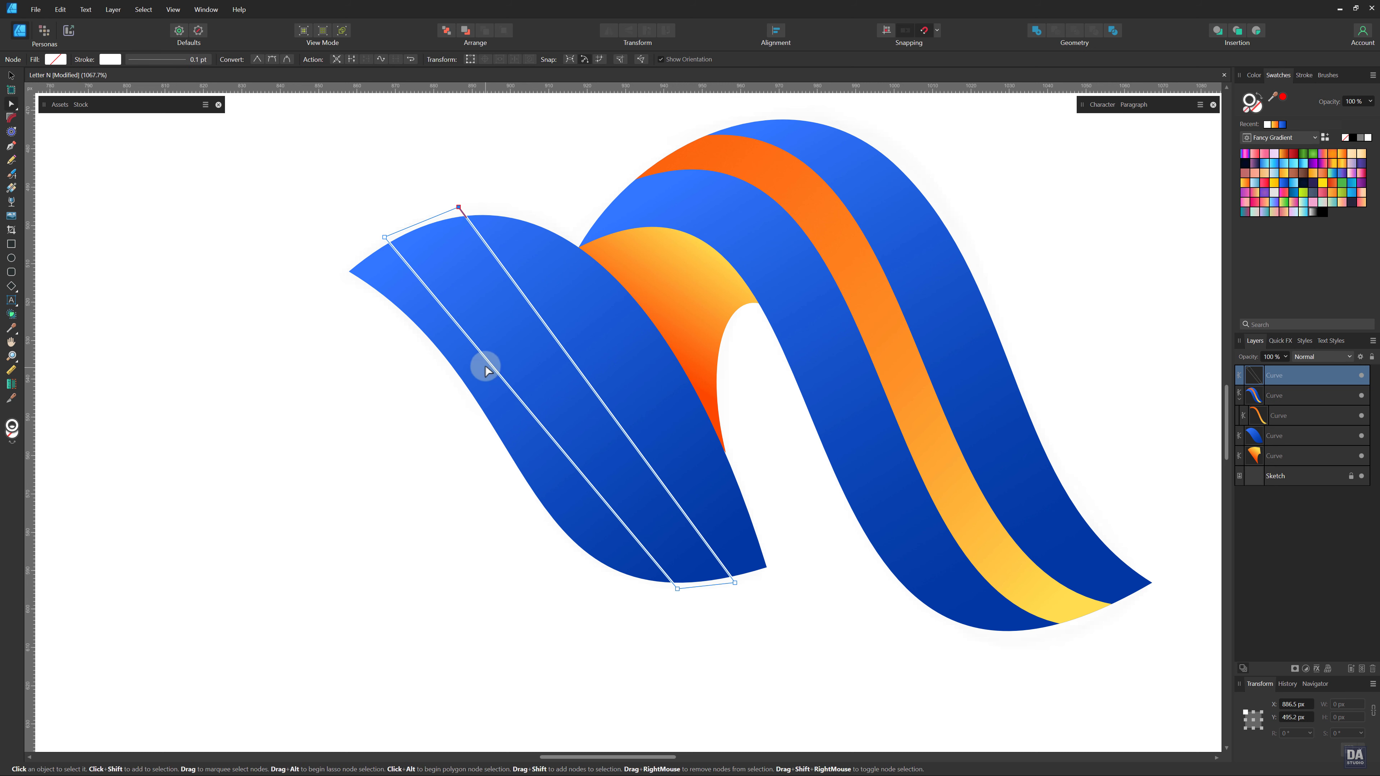
drag(478, 349, 461, 284)
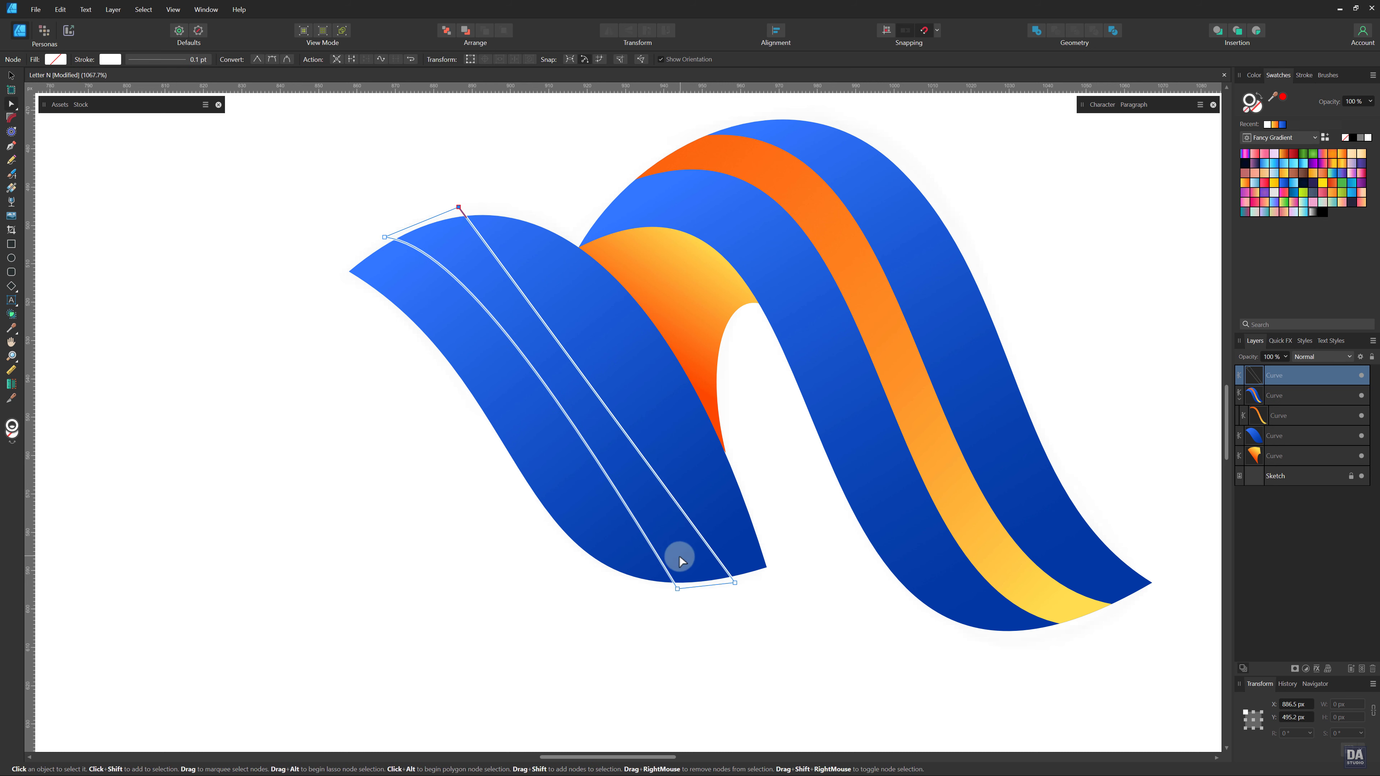
drag(681, 592, 696, 589)
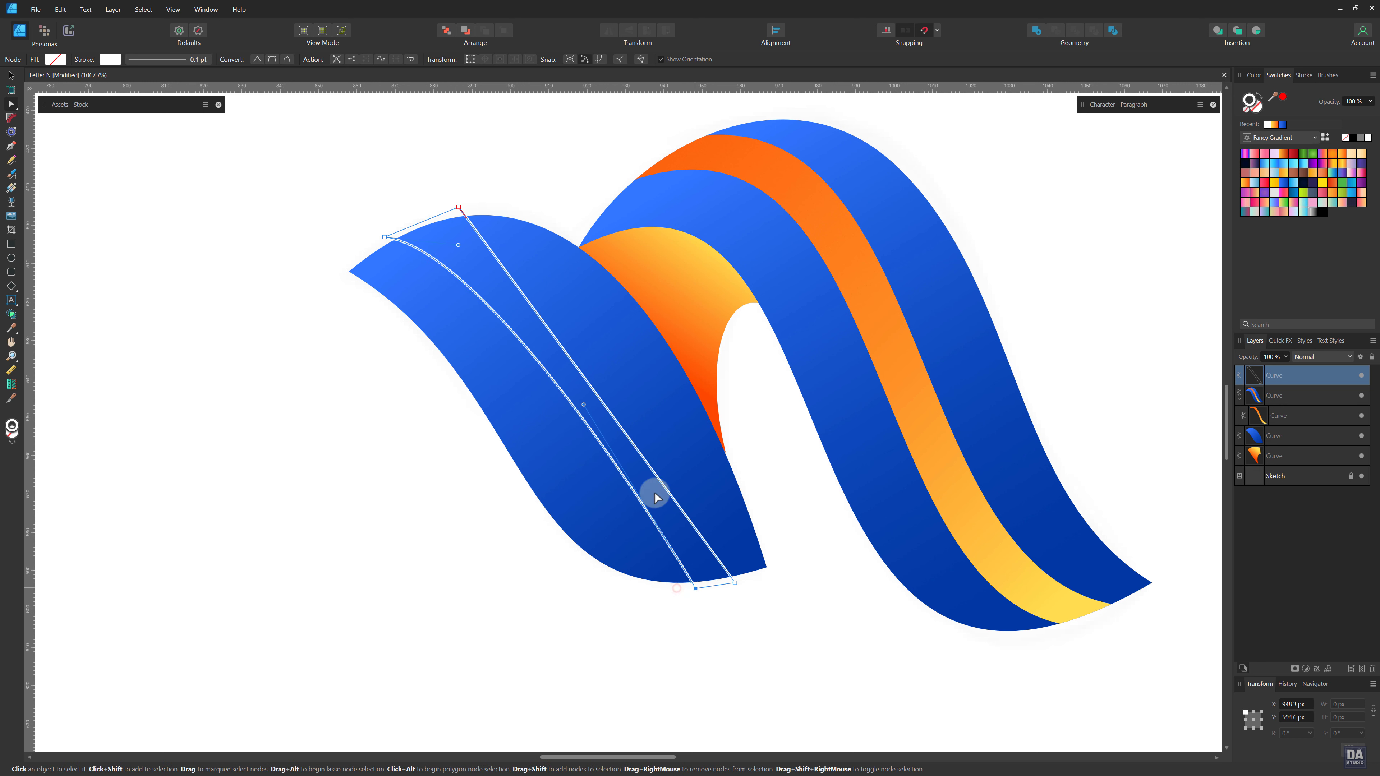
drag(584, 403, 539, 510)
drag(458, 244, 517, 240)
mouse_move(543, 524)
mouse_down()
mouse_move(564, 499)
mouse_move(548, 493)
mouse_move(557, 503)
mouse_up()
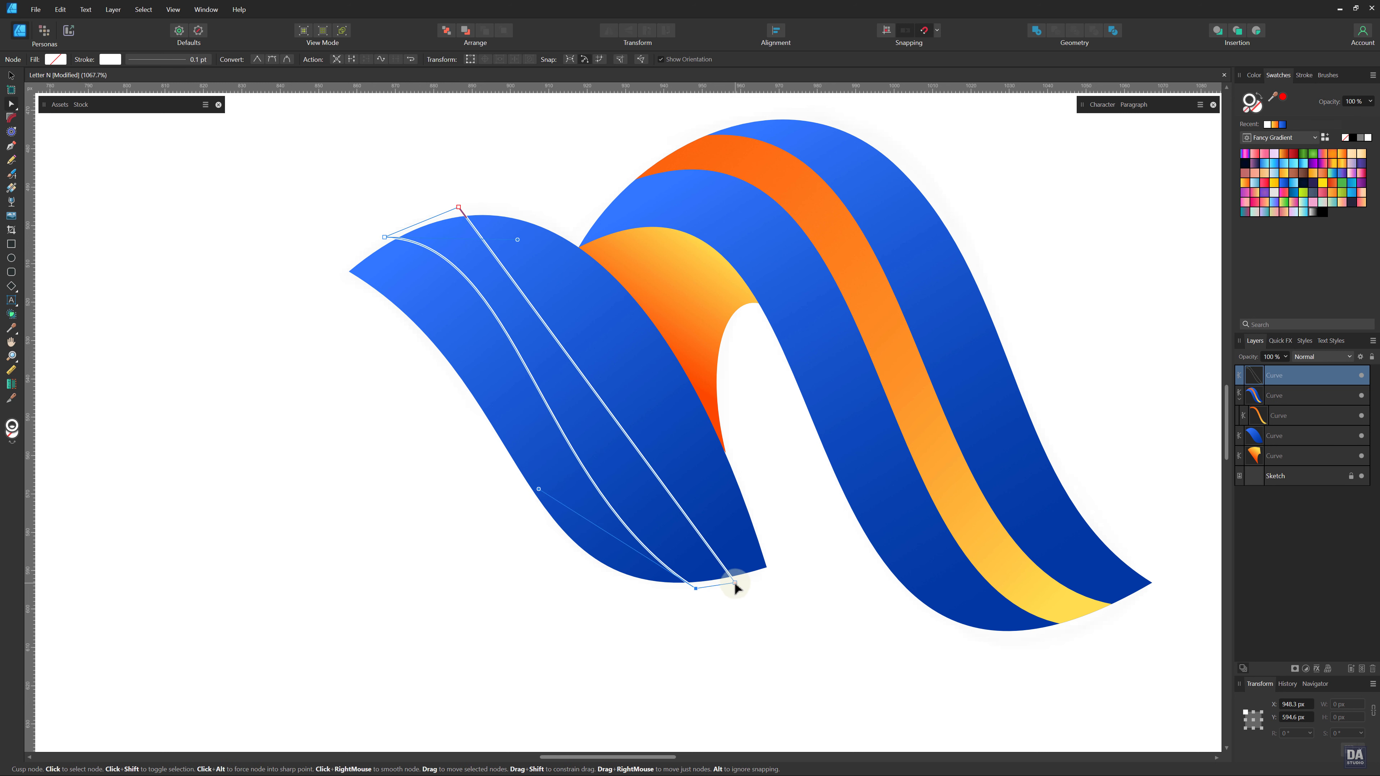
- Narrow the band's top by moving its upper right node inward, and bend its right side into an S-curve matching the left side
drag(735, 583, 741, 582)
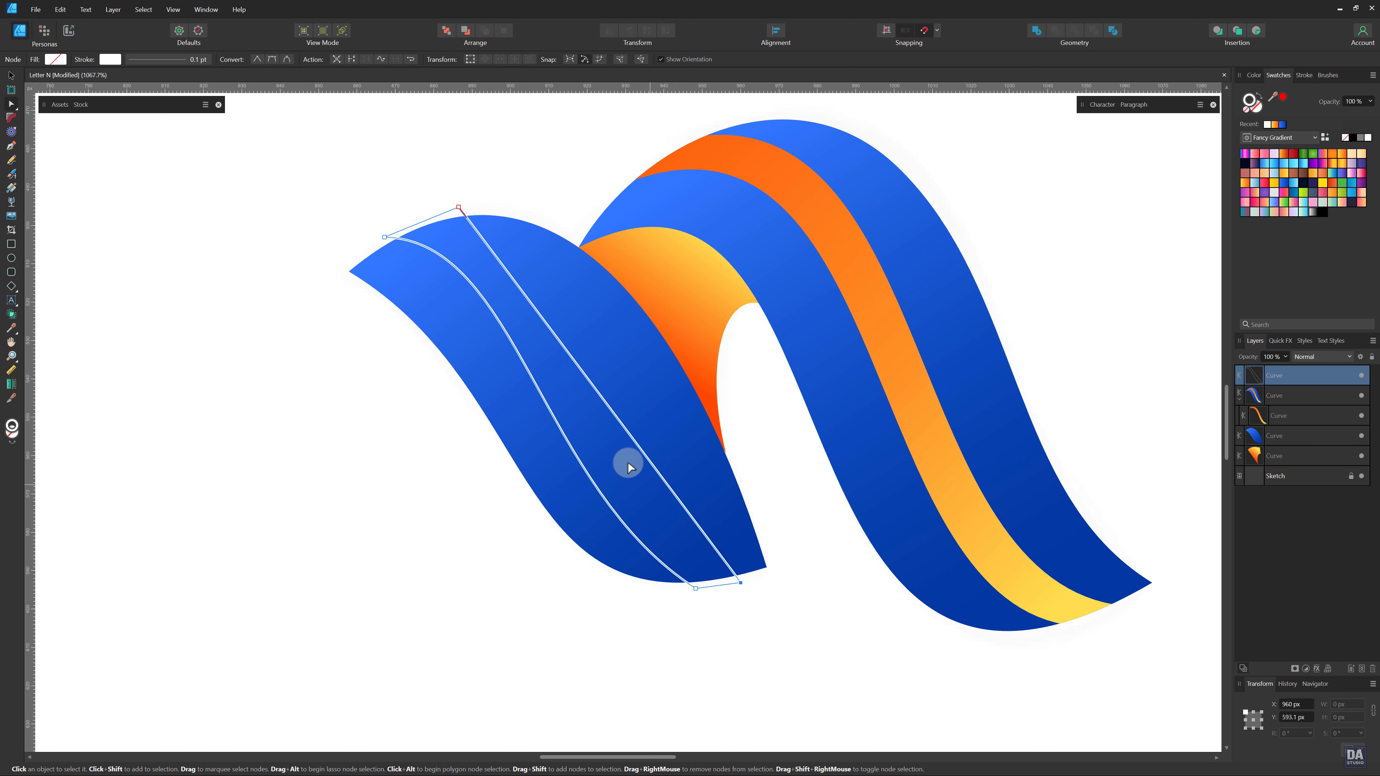
drag(459, 208, 439, 207)
drag(482, 249, 497, 248)
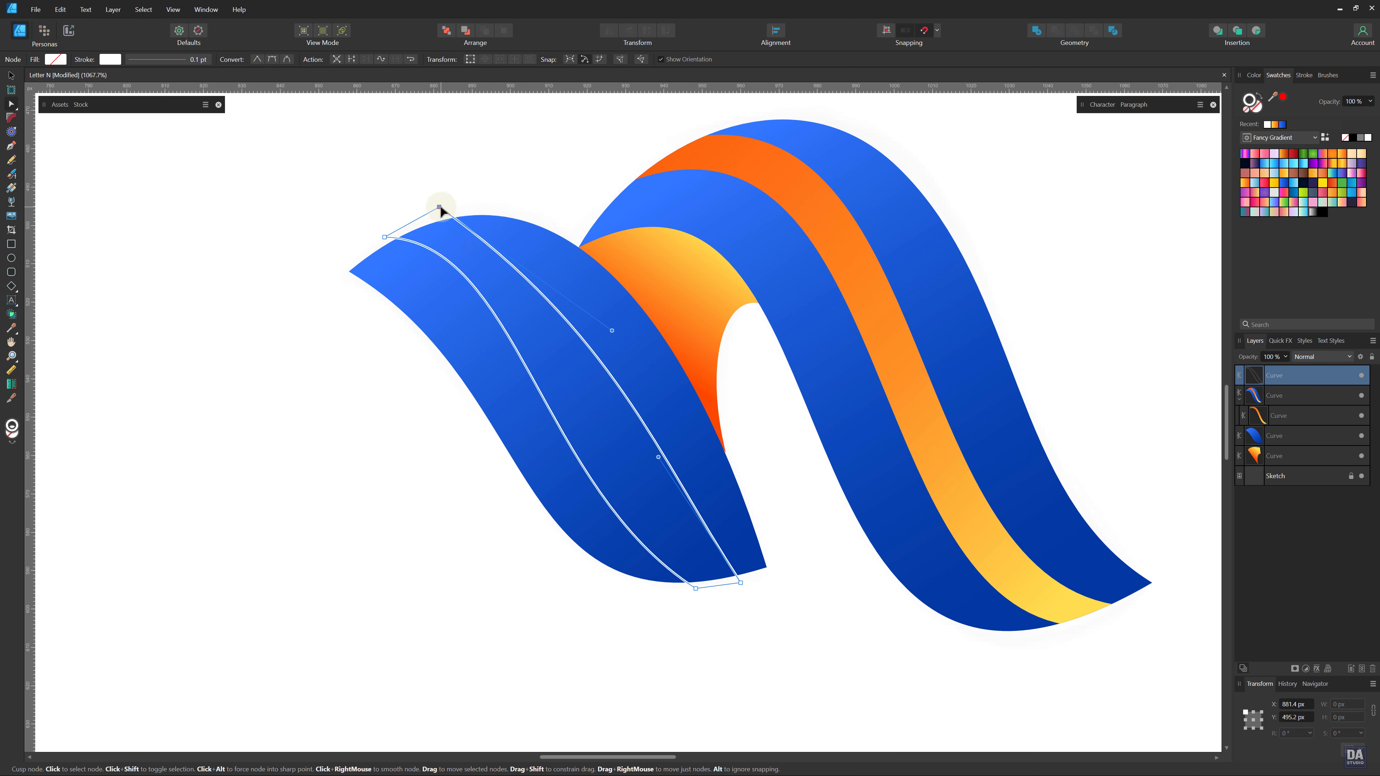
drag(440, 207, 426, 215)
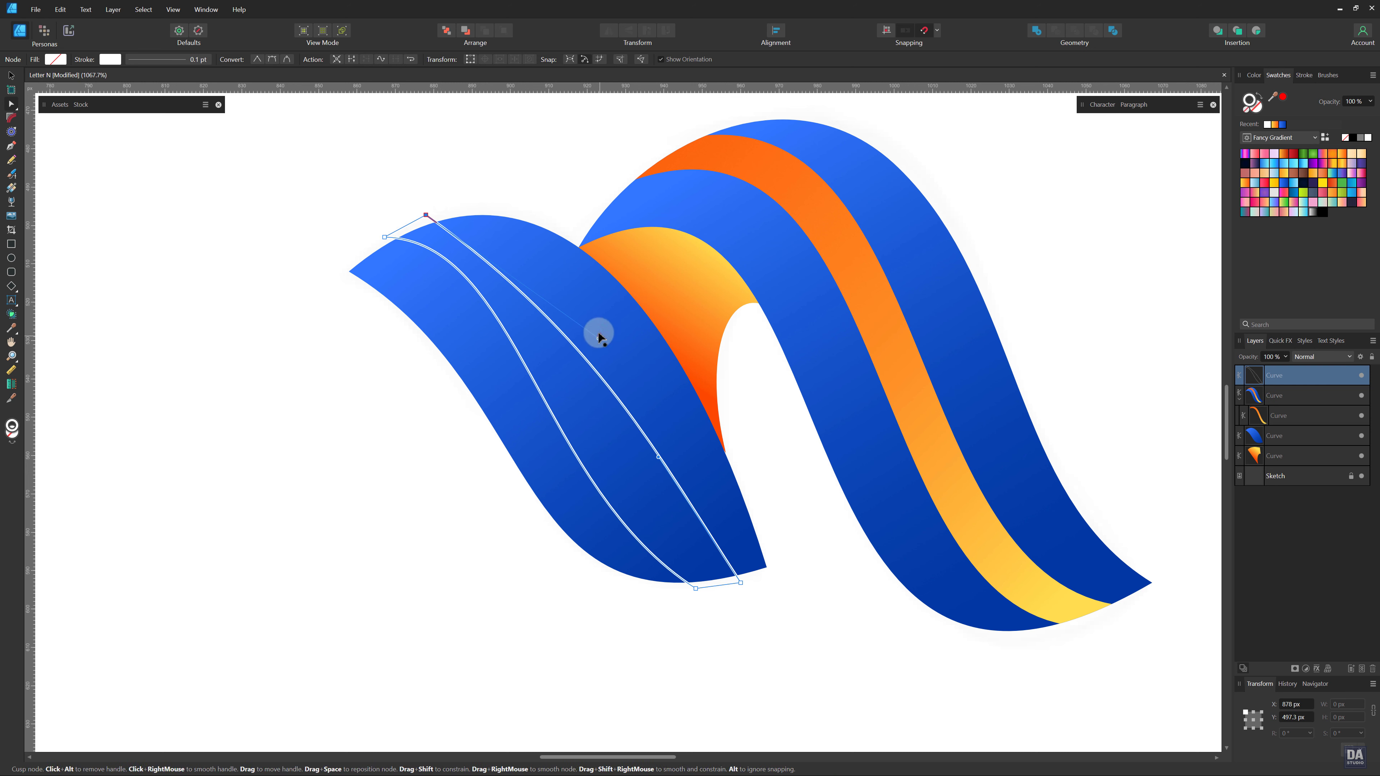
drag(599, 338, 479, 187)
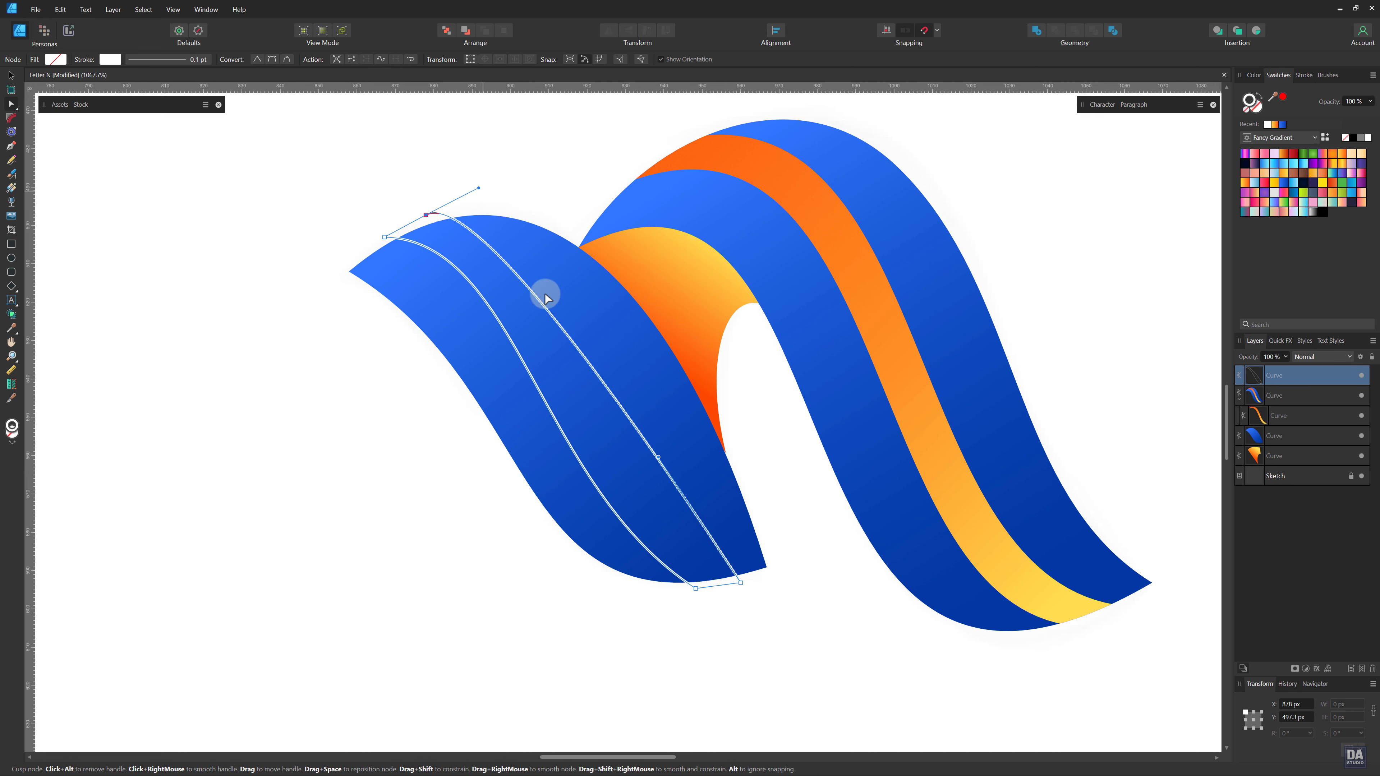
drag(626, 513, 631, 520)
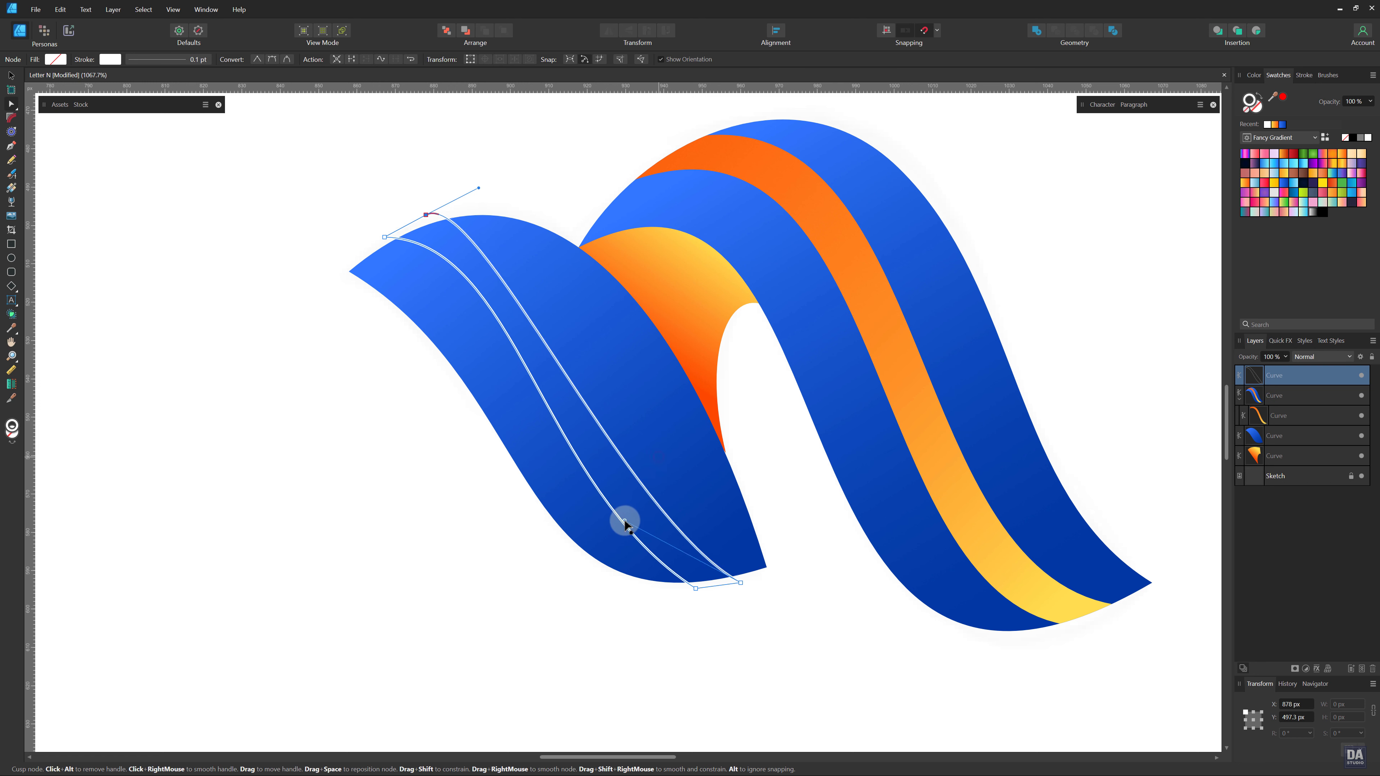
- Shift the band's two lower nodes slightly right and flatten the upper bend of its left side
click(742, 583)
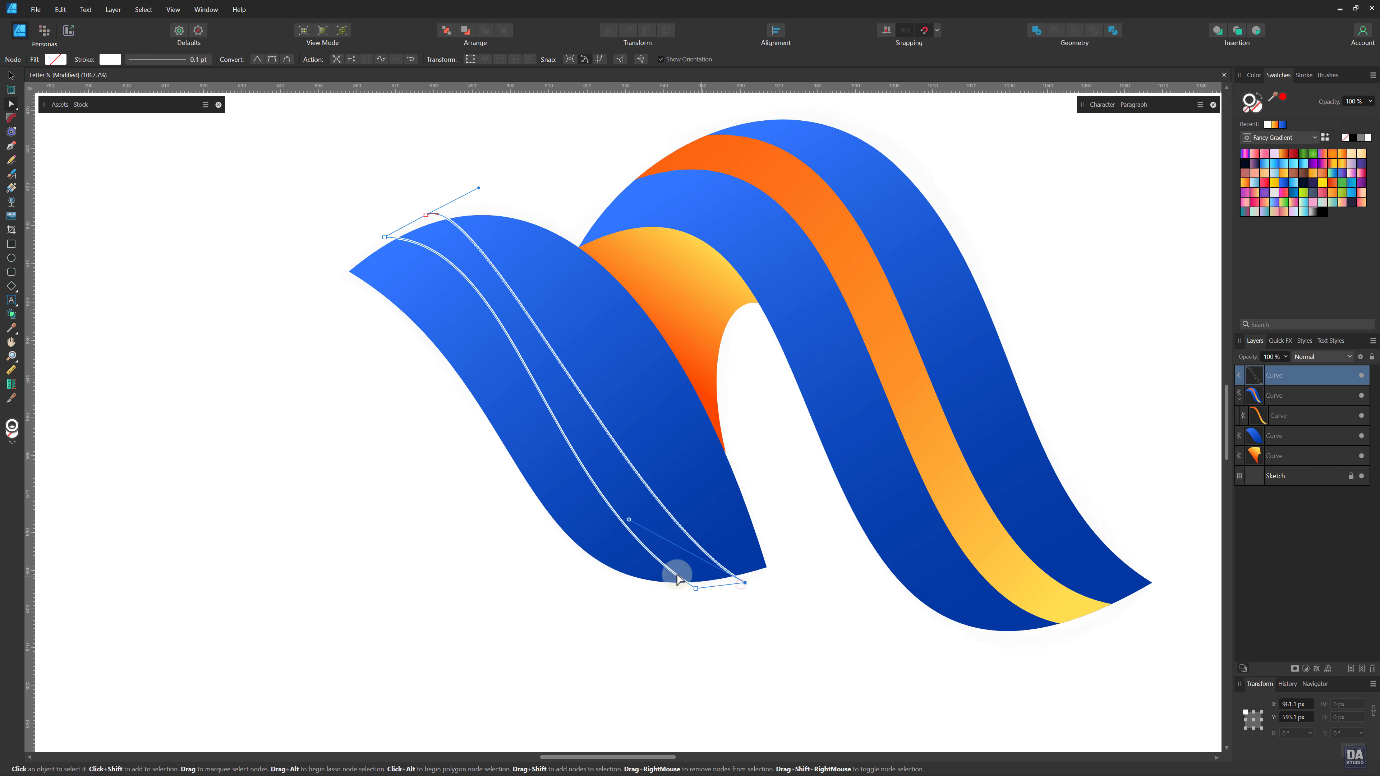
click(701, 589)
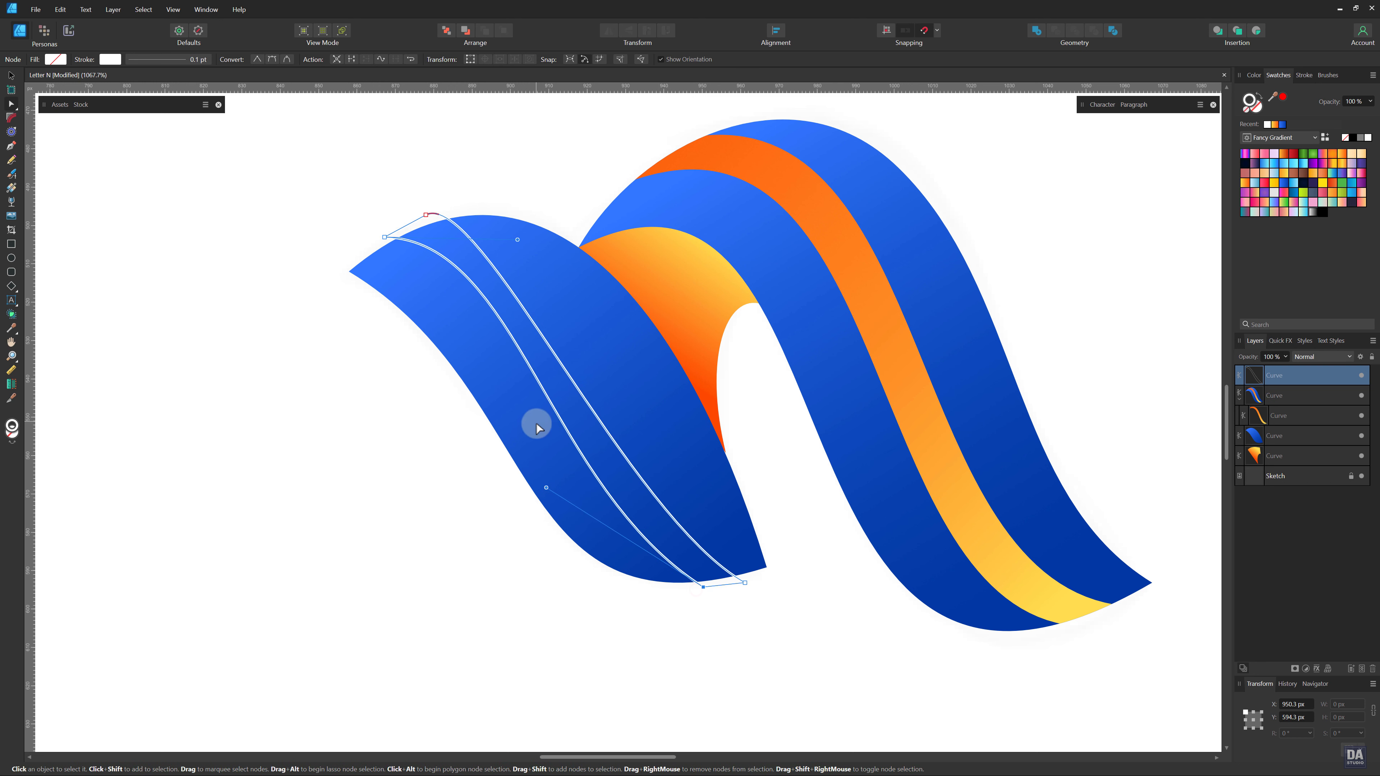
click(385, 237)
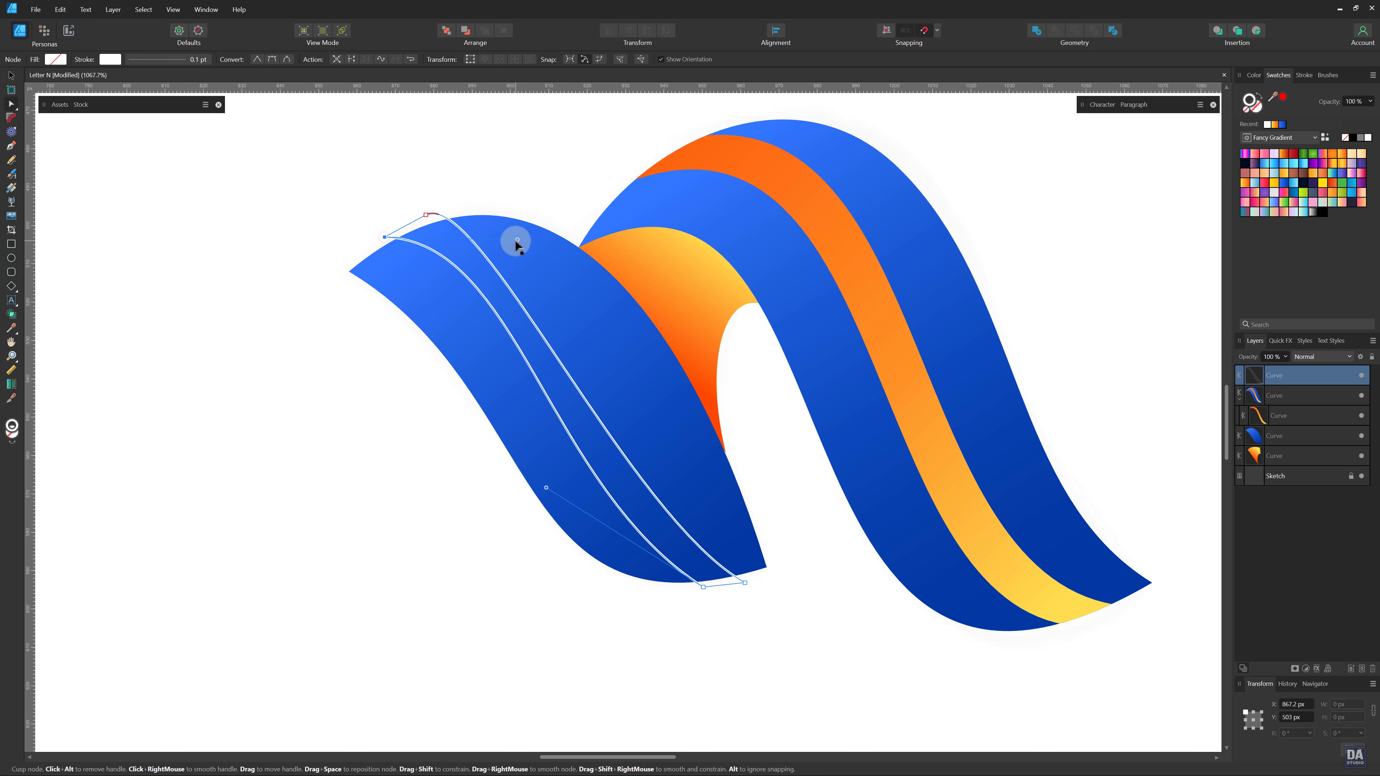
drag(517, 240, 497, 258)
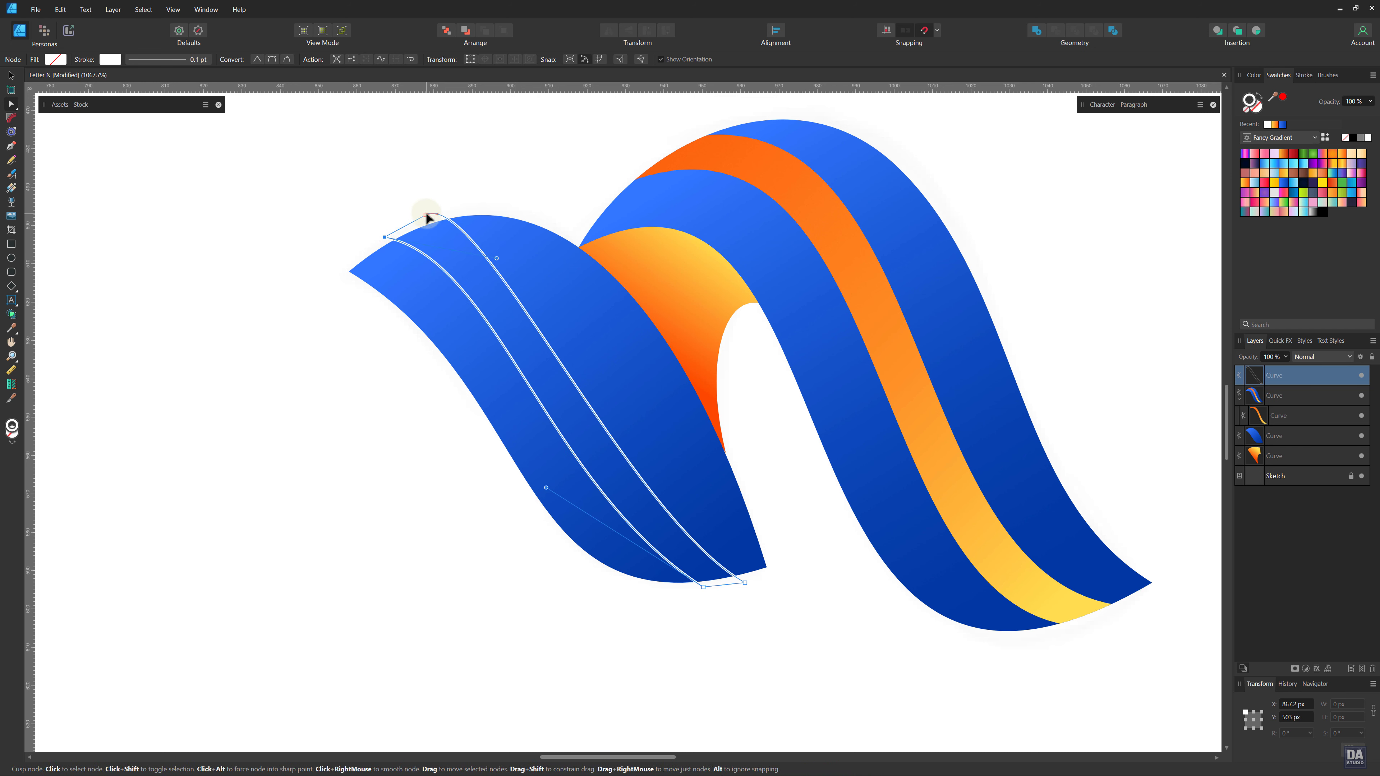
- Move the band's top edge up and right, and pull its upper left node slightly back outward
drag(426, 216, 437, 208)
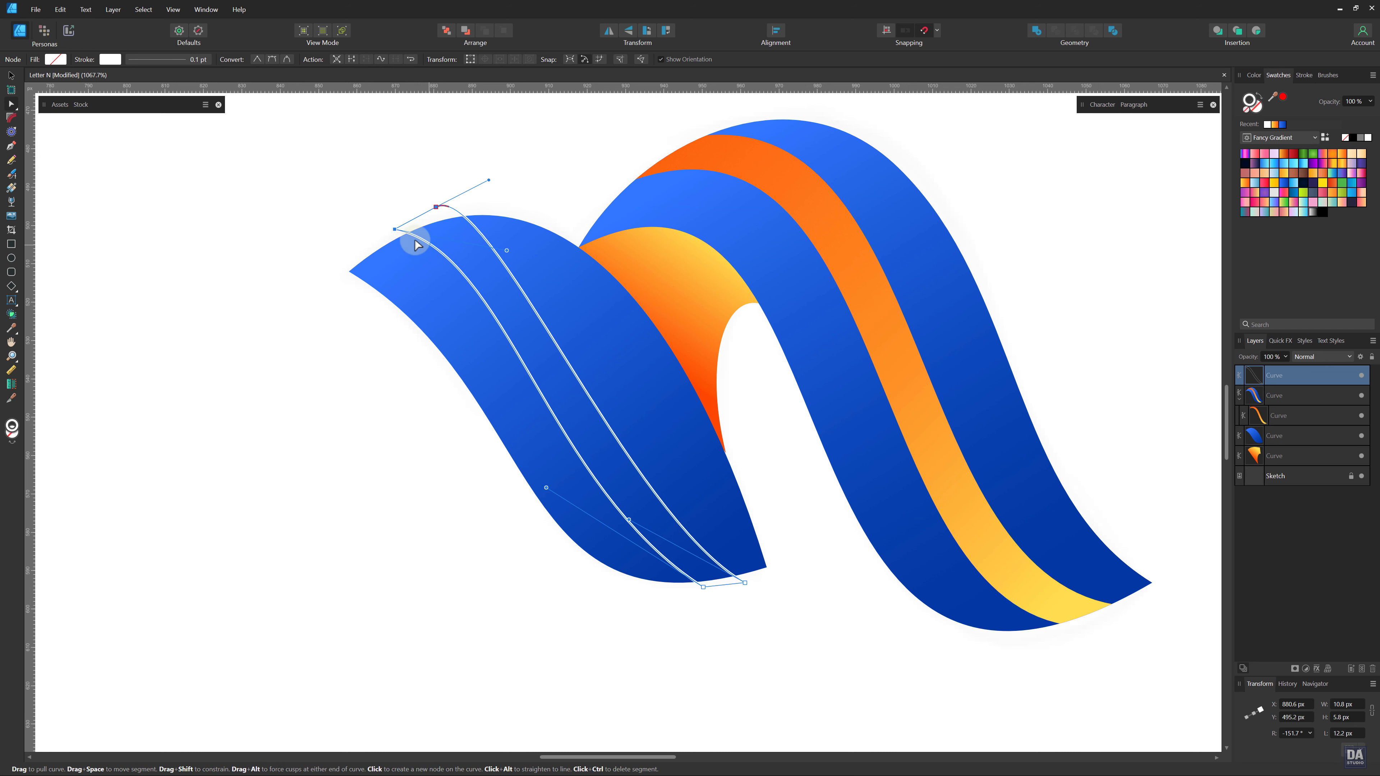
click(395, 230)
drag(394, 230, 391, 229)
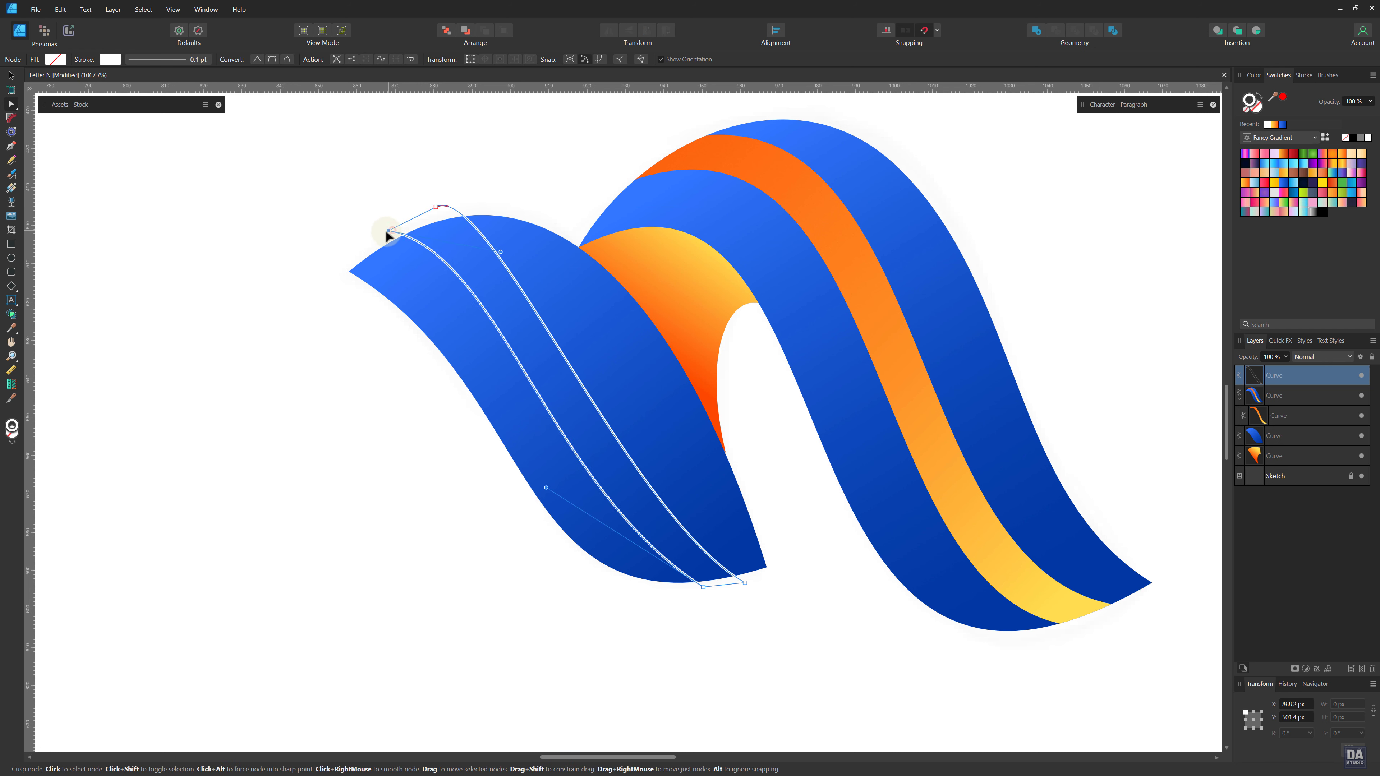
- Widen the band's lower end by moving its lower right node toward the leaf tip, and rebend the right side into a smoother S-curve
drag(546, 487, 753, 581)
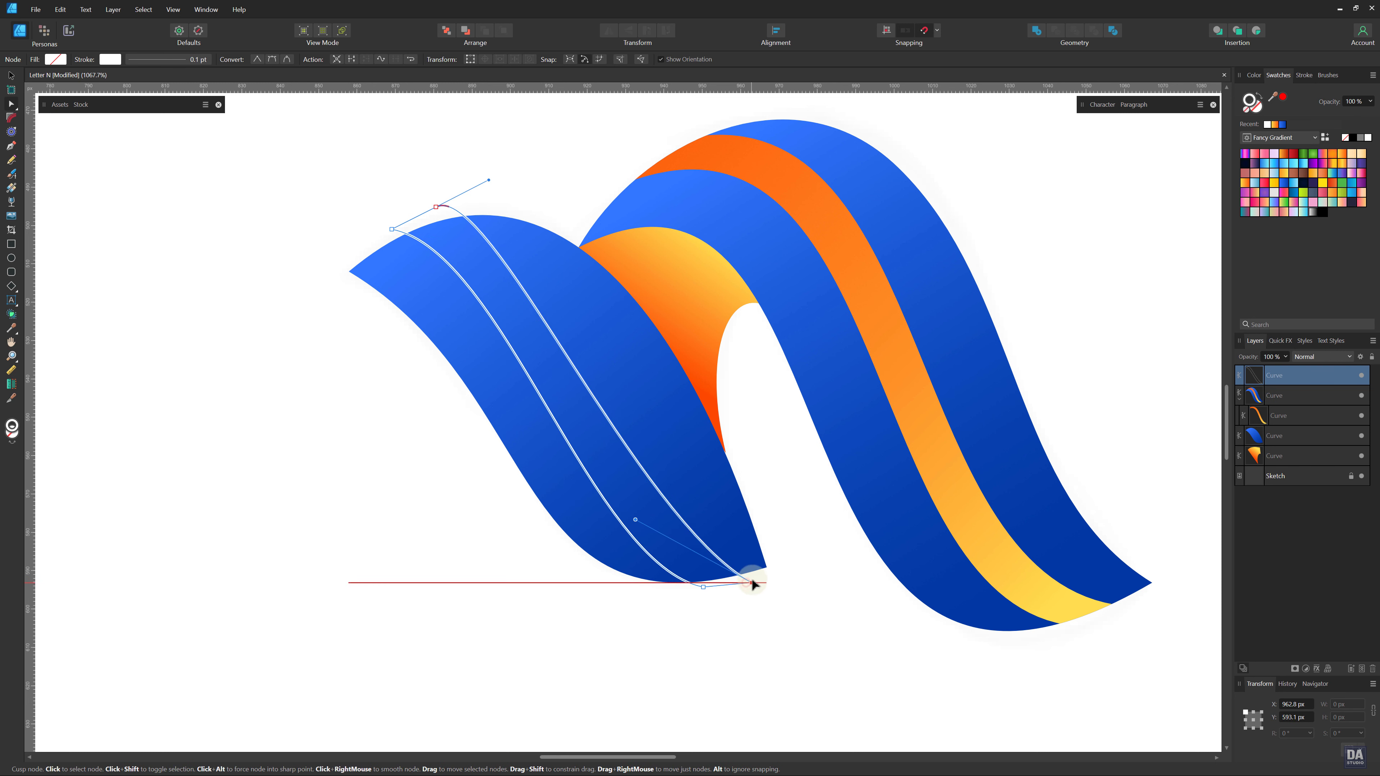
drag(636, 519, 657, 567)
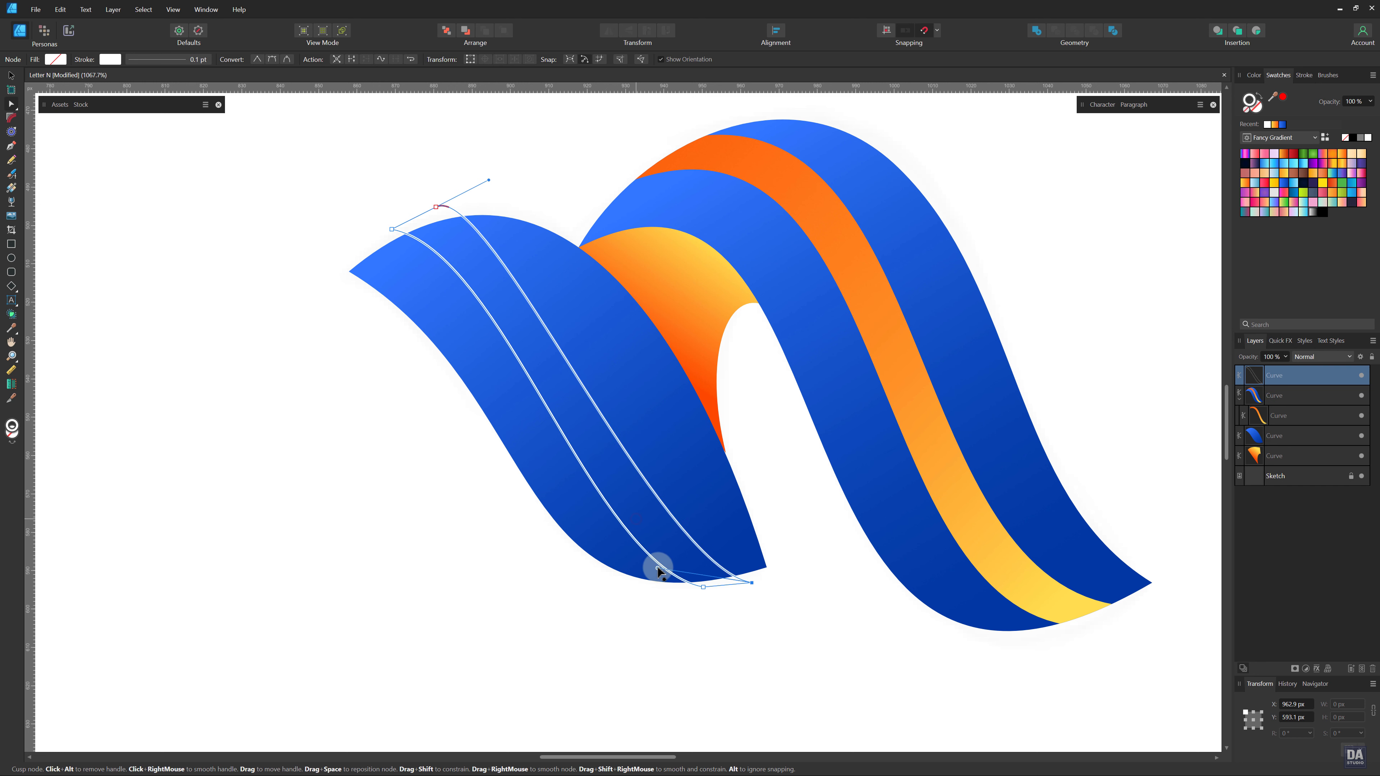
drag(488, 180, 531, 186)
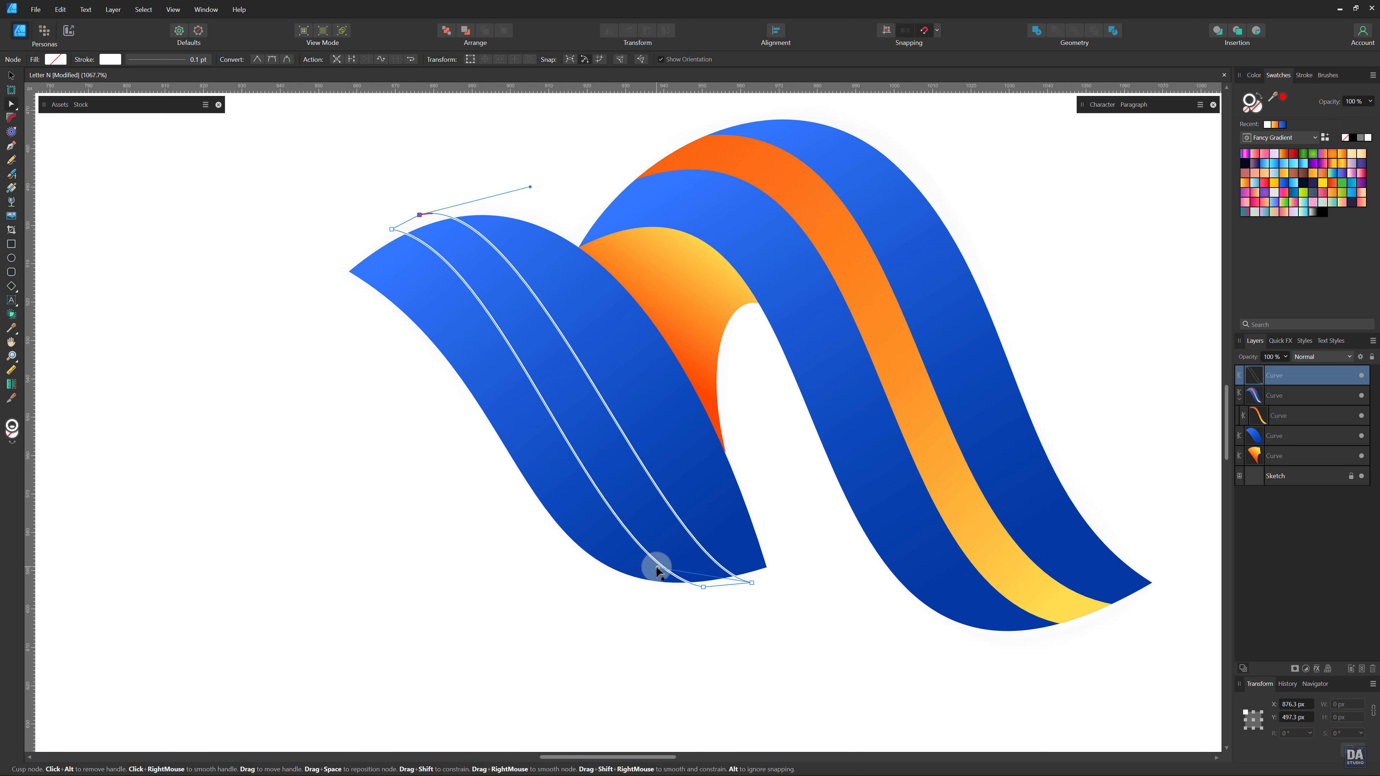
drag(657, 566, 643, 569)
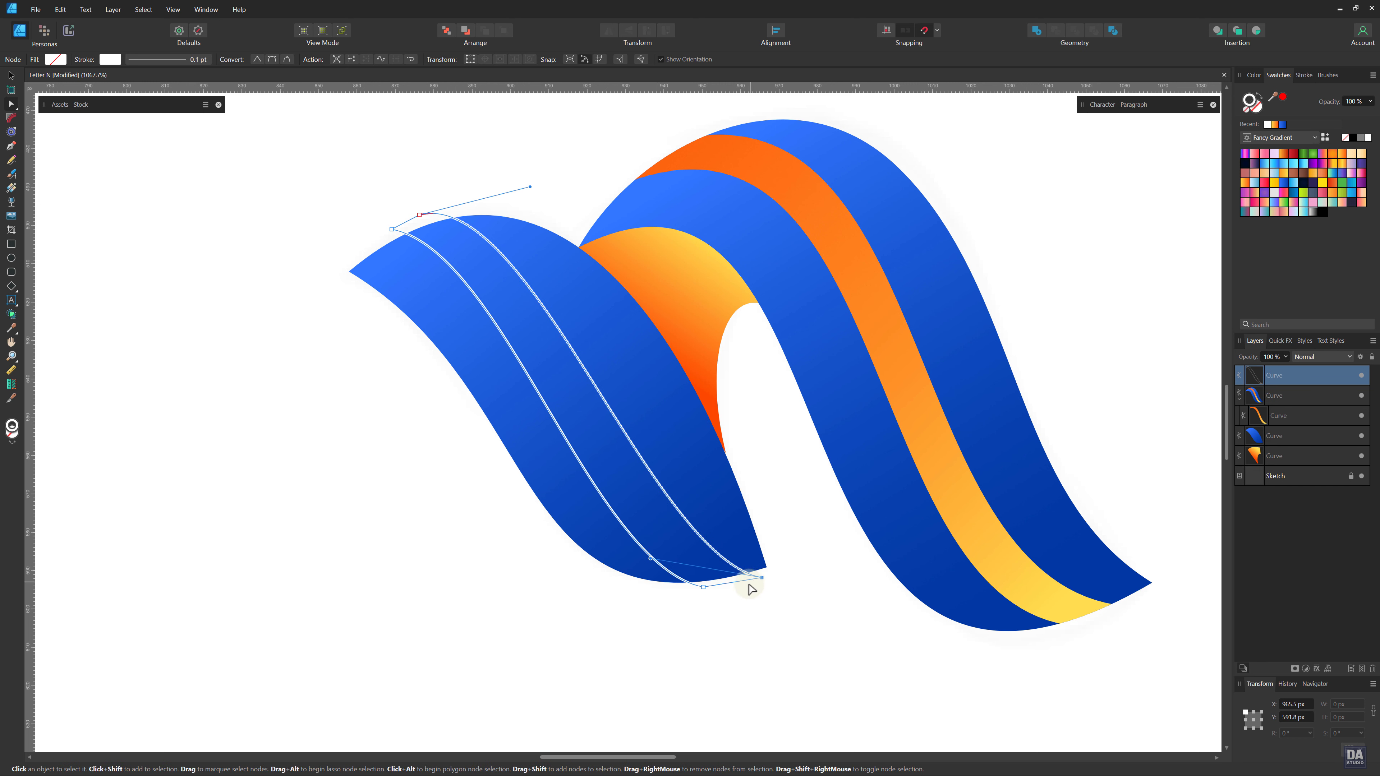
click(782, 595)
- Refine the band's left side by reshaping its lower curve, moving the upper left node outward and rounding the upper bend
key(ctrl+space)
mouse_move(672, 469)
mouse_down()
mouse_move(594, 397)
mouse_move(588, 430)
mouse_move(740, 432)
mouse_up()
click(702, 575)
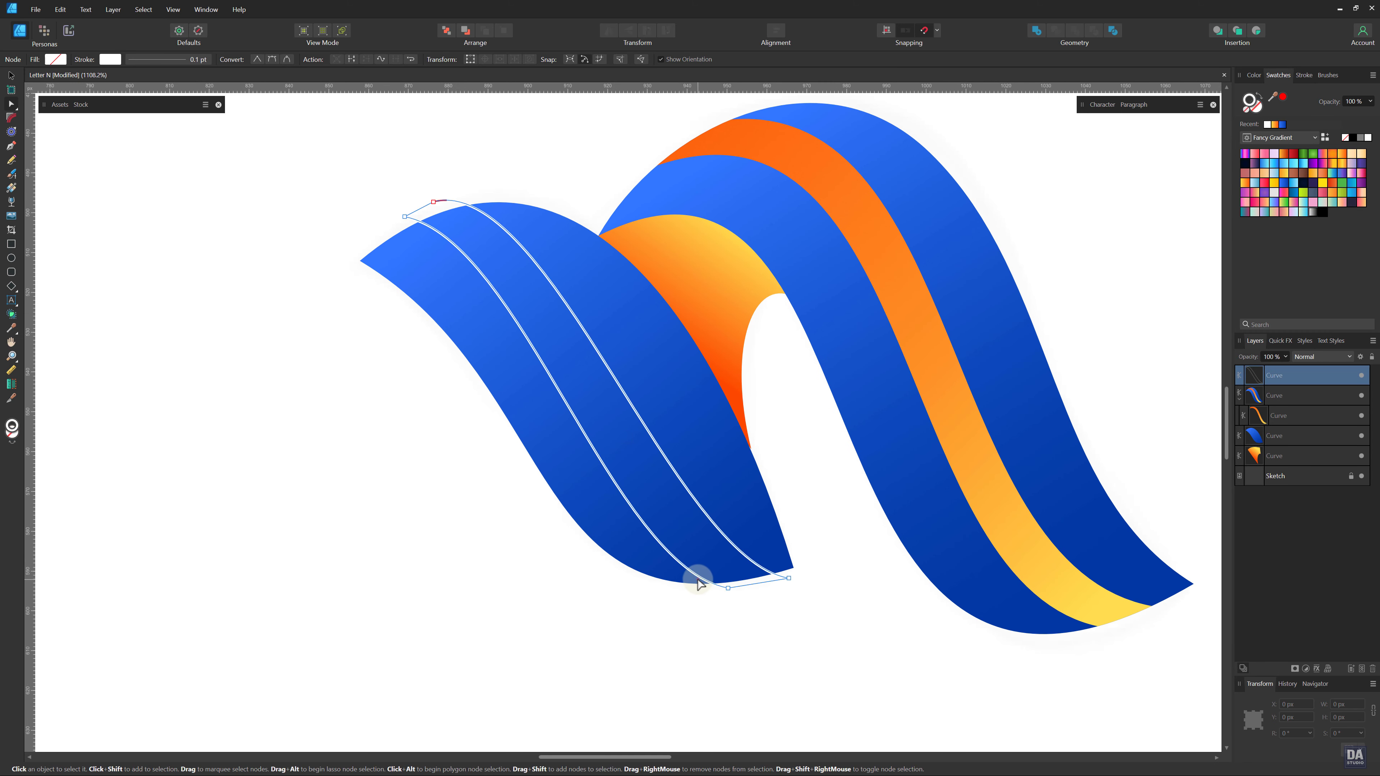
drag(729, 588, 622, 562)
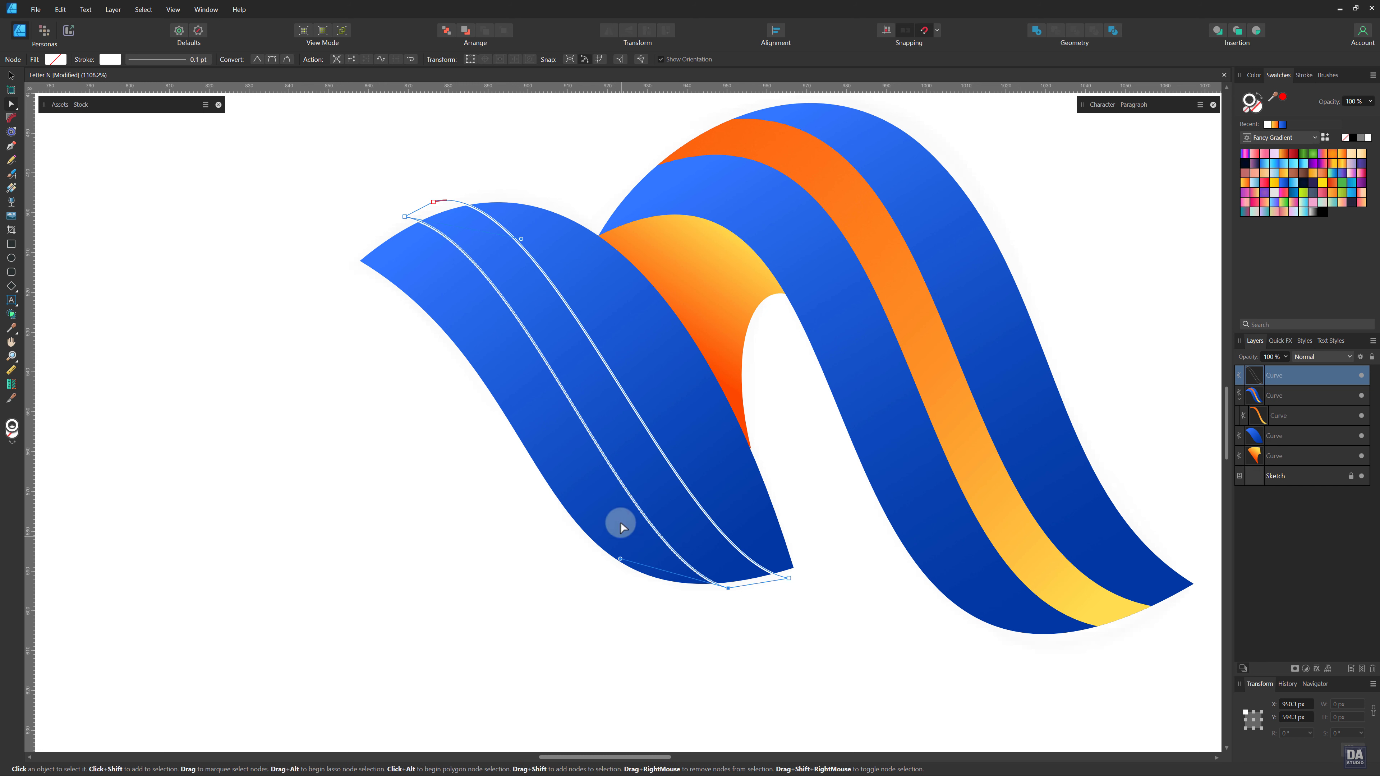
drag(400, 220, 389, 228)
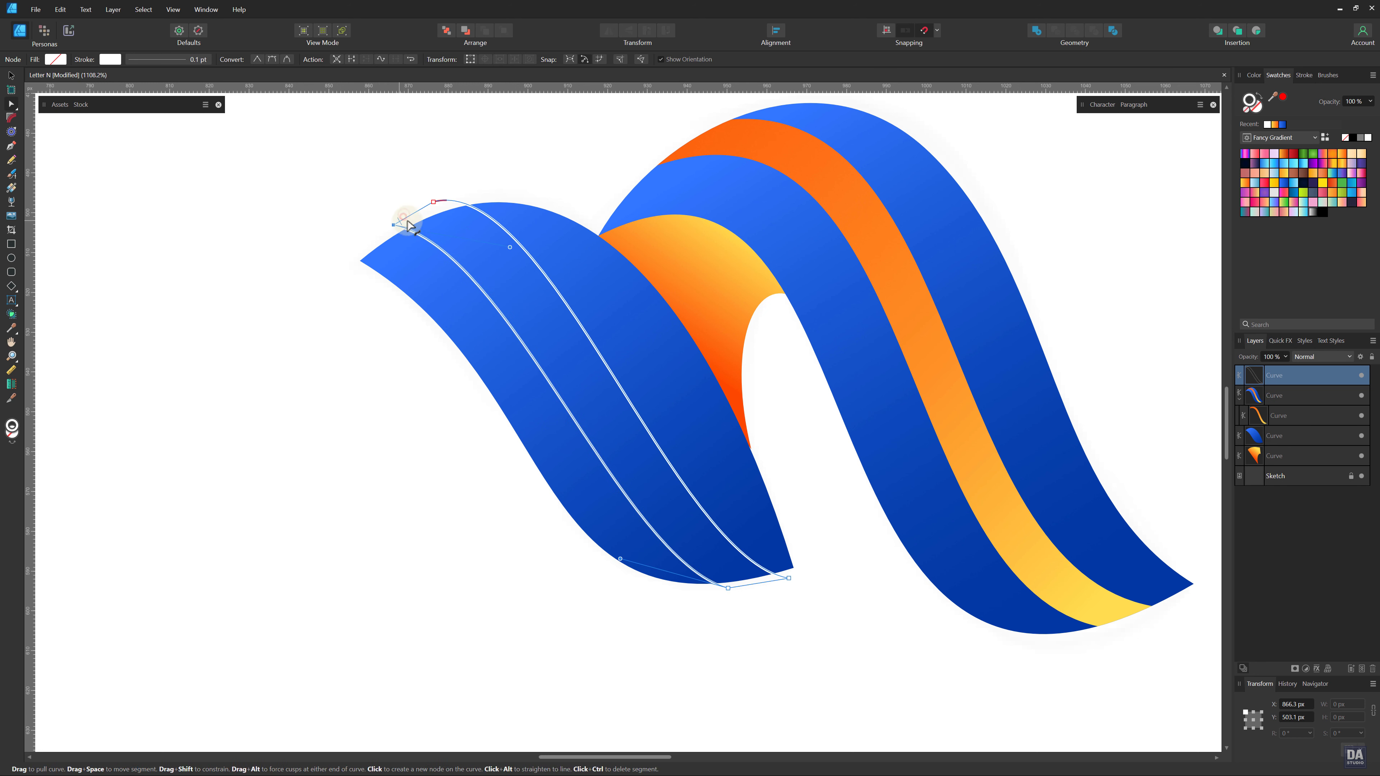
drag(511, 247, 516, 220)
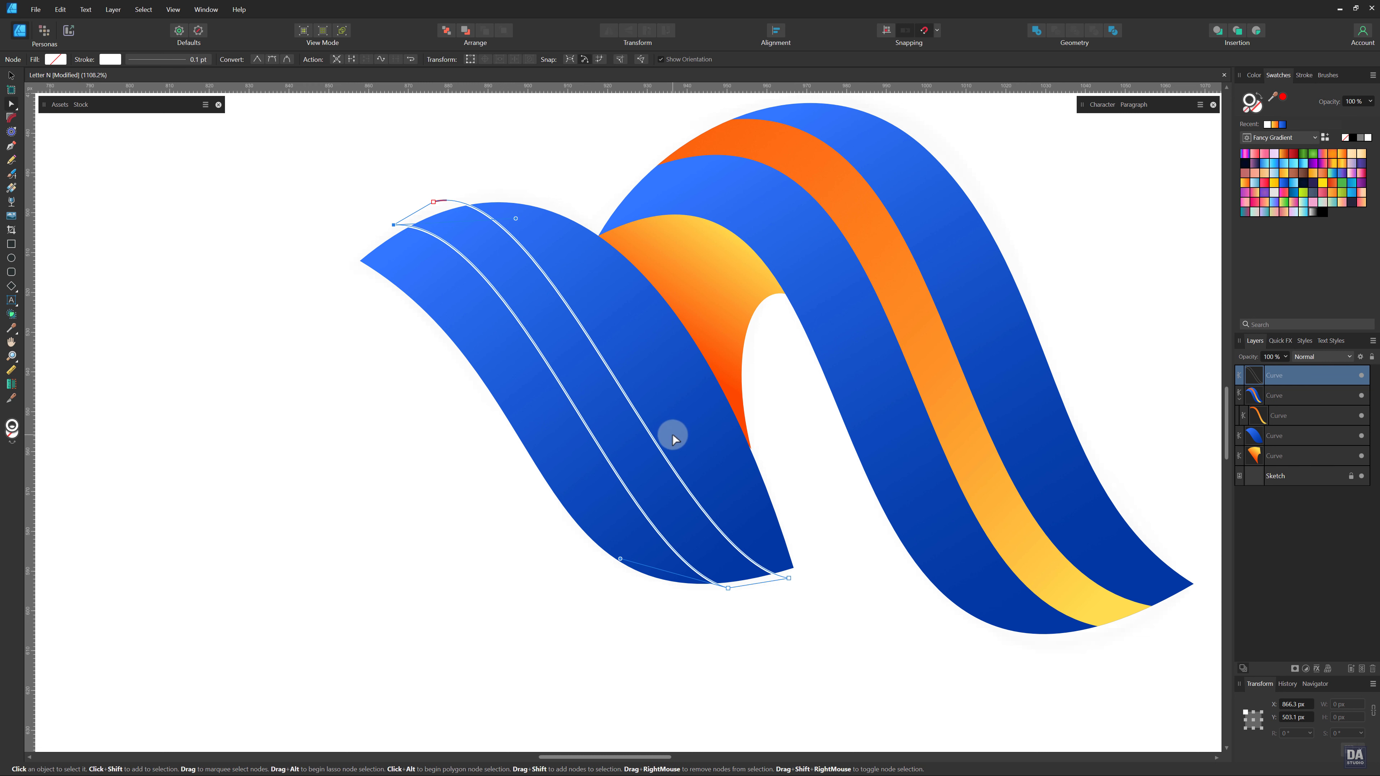
- Clip the band inside the first leaf and give it the orange-yellow gradient fill with no stroke
key(v)
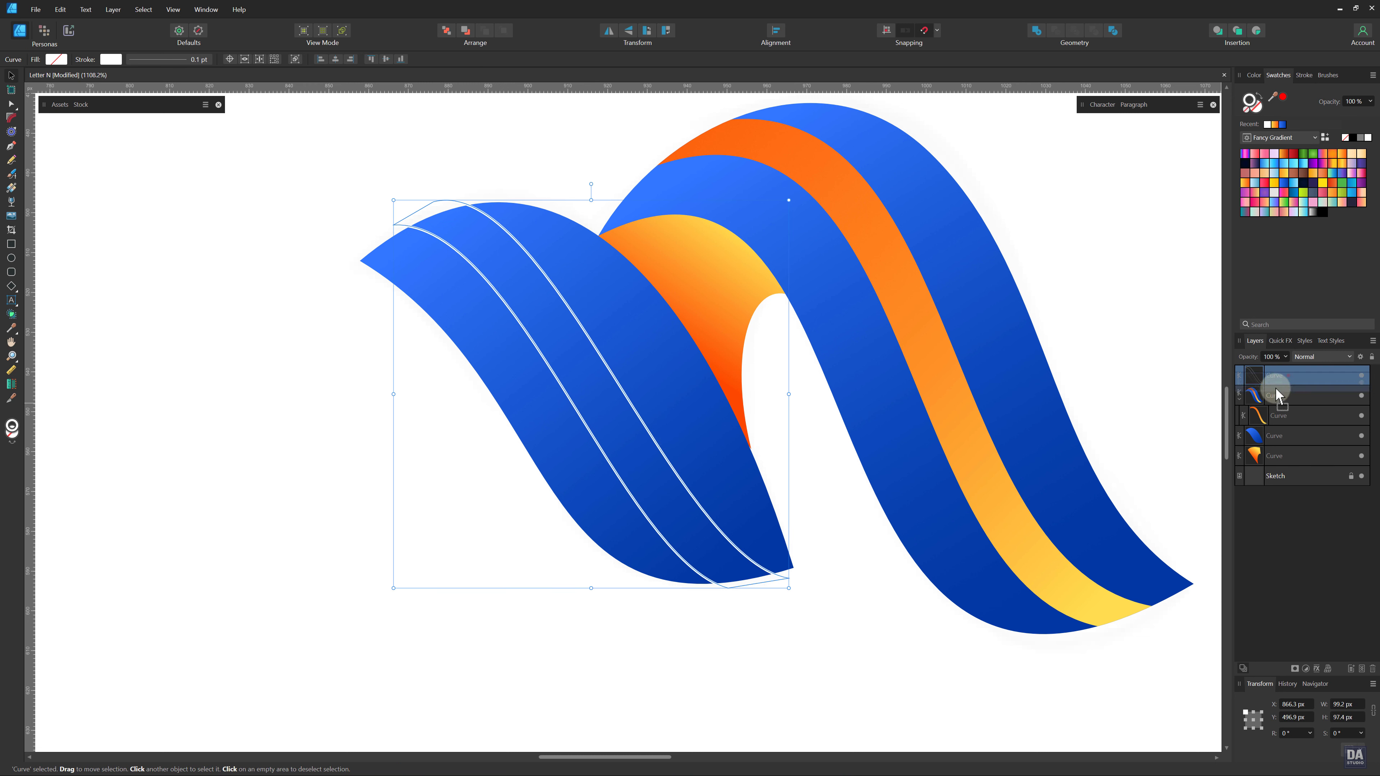
drag(1276, 389, 1252, 428)
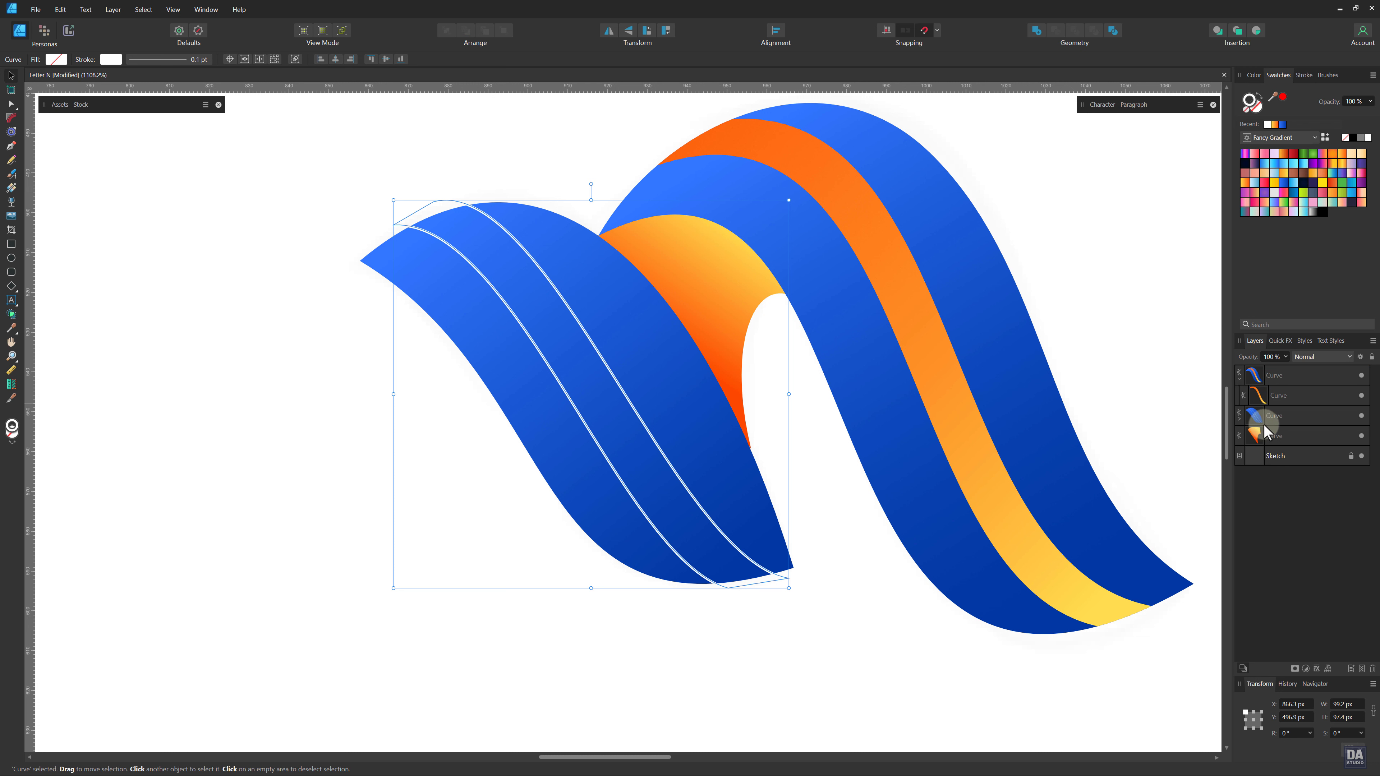
click(1239, 419)
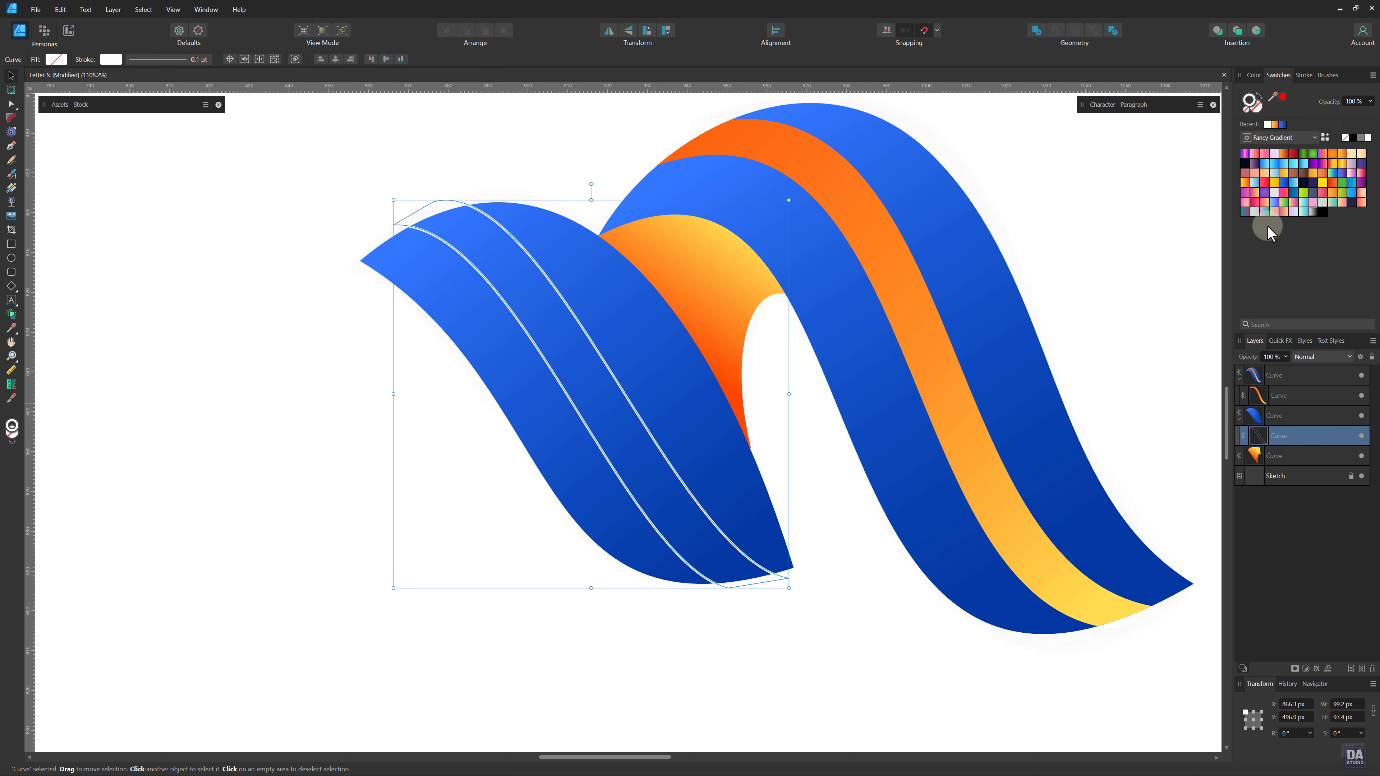
click(1244, 182)
click(1260, 97)
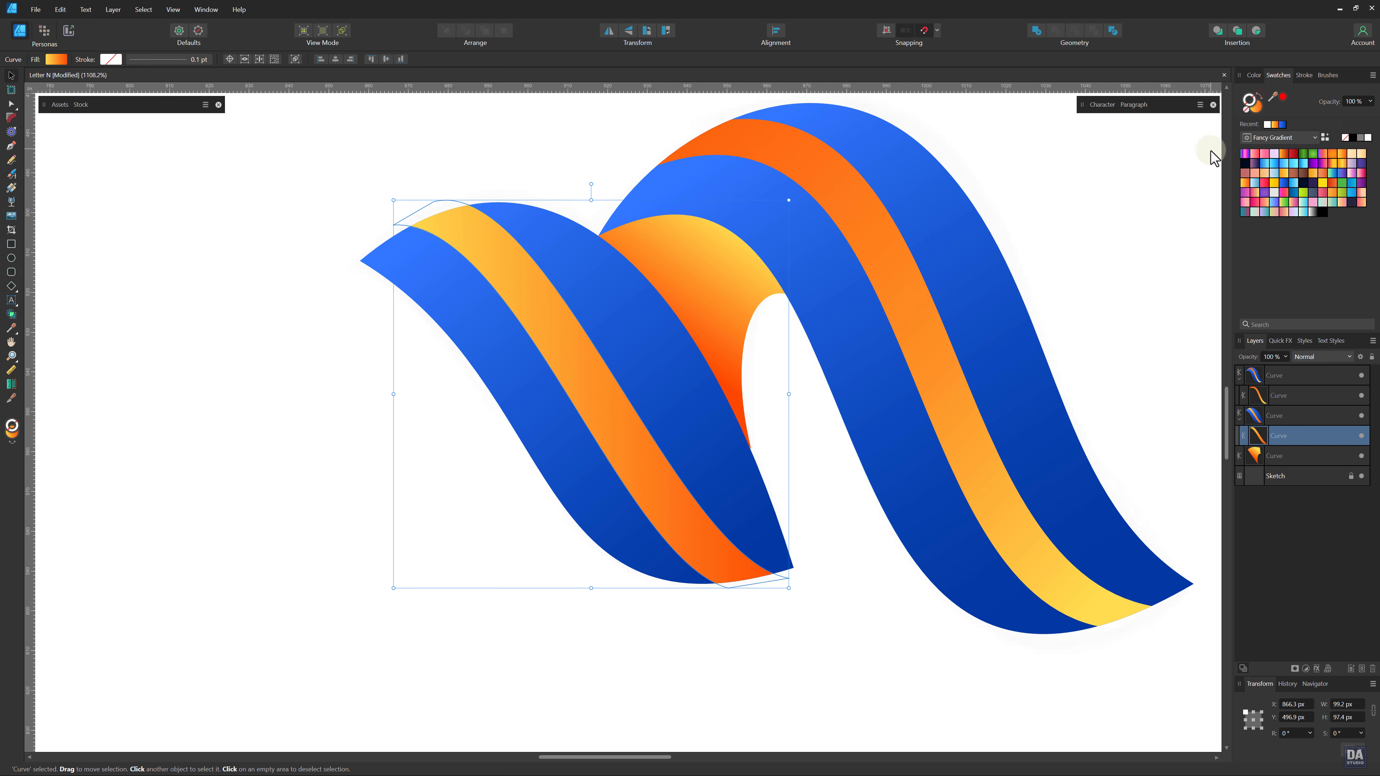
- Redirect the band's linear gradient along its length, with red-orange at the upper end and yellow at the lower end
drag(679, 466, 492, 425)
drag(645, 435, 544, 443)
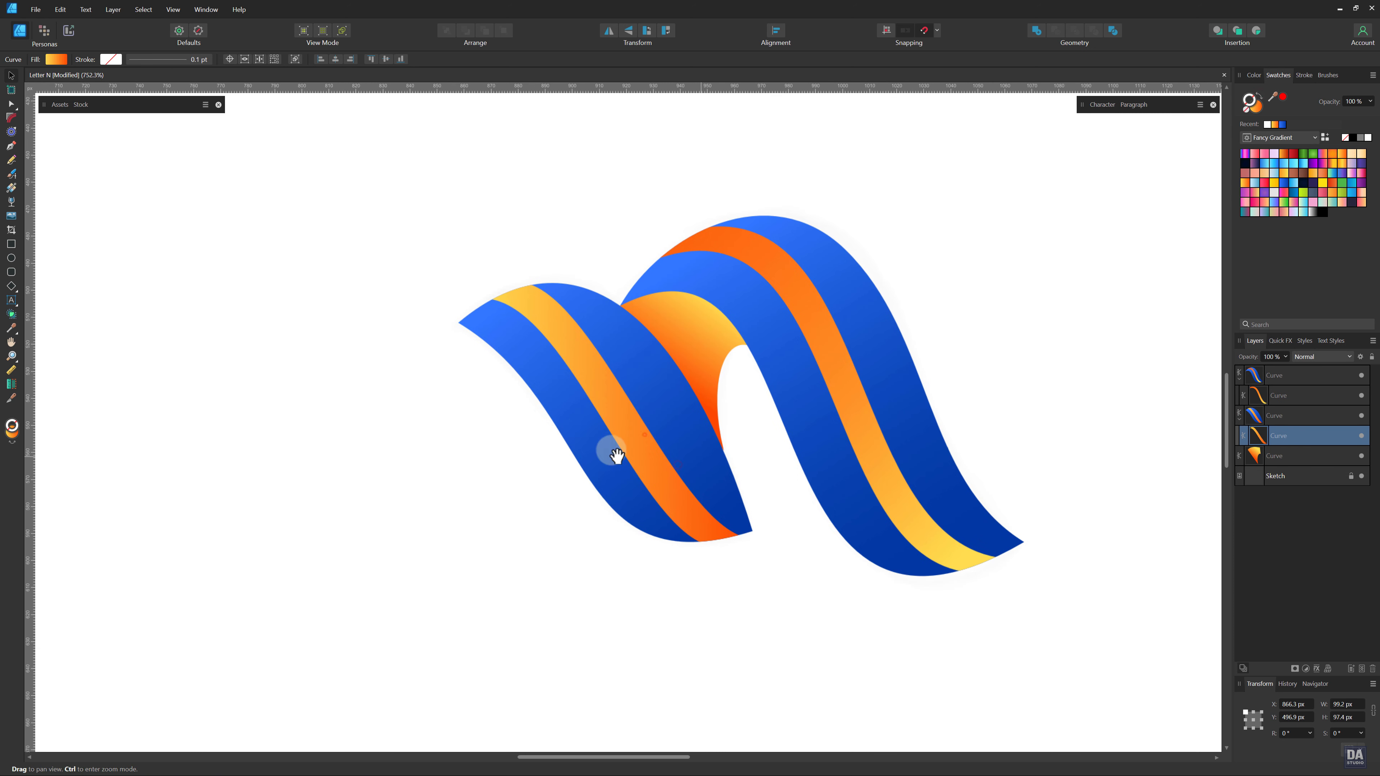
key(g)
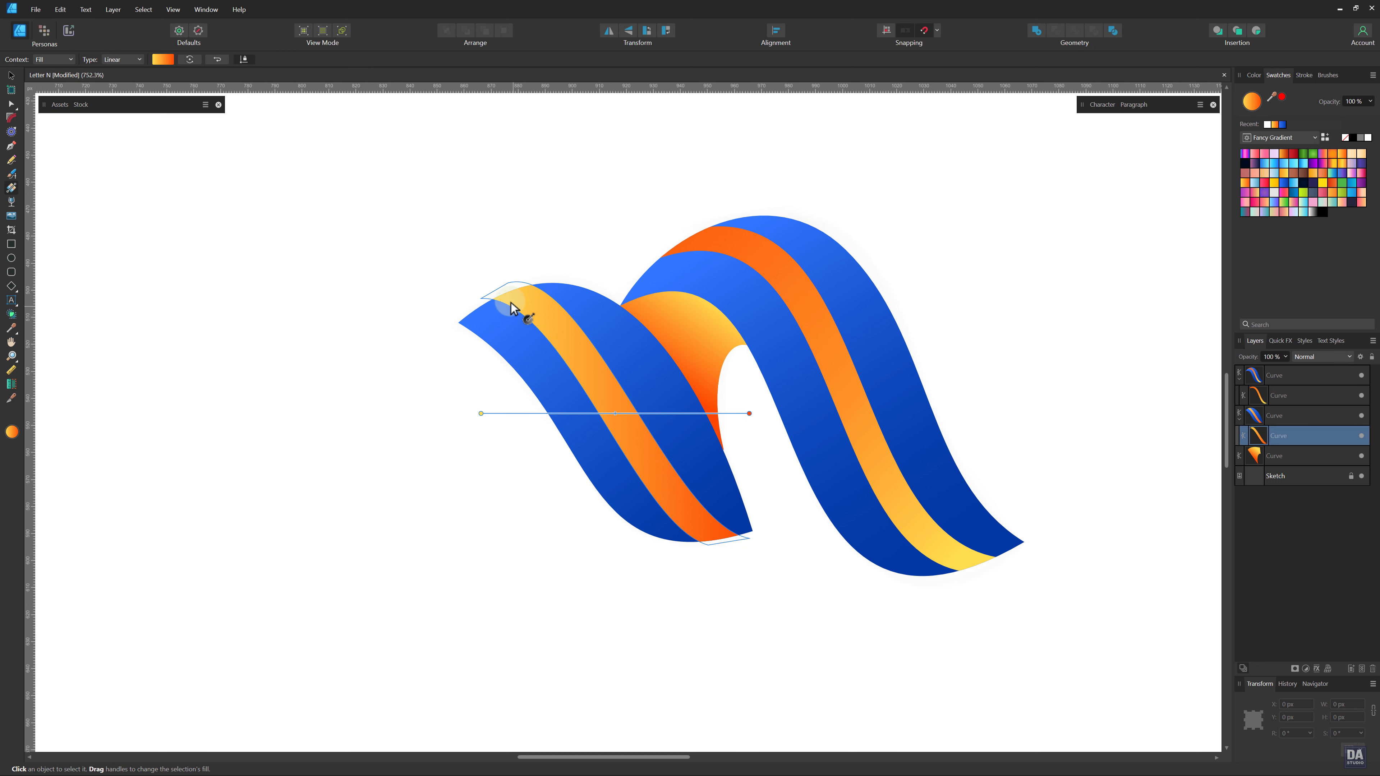
drag(507, 283, 630, 447)
drag(699, 526, 501, 253)
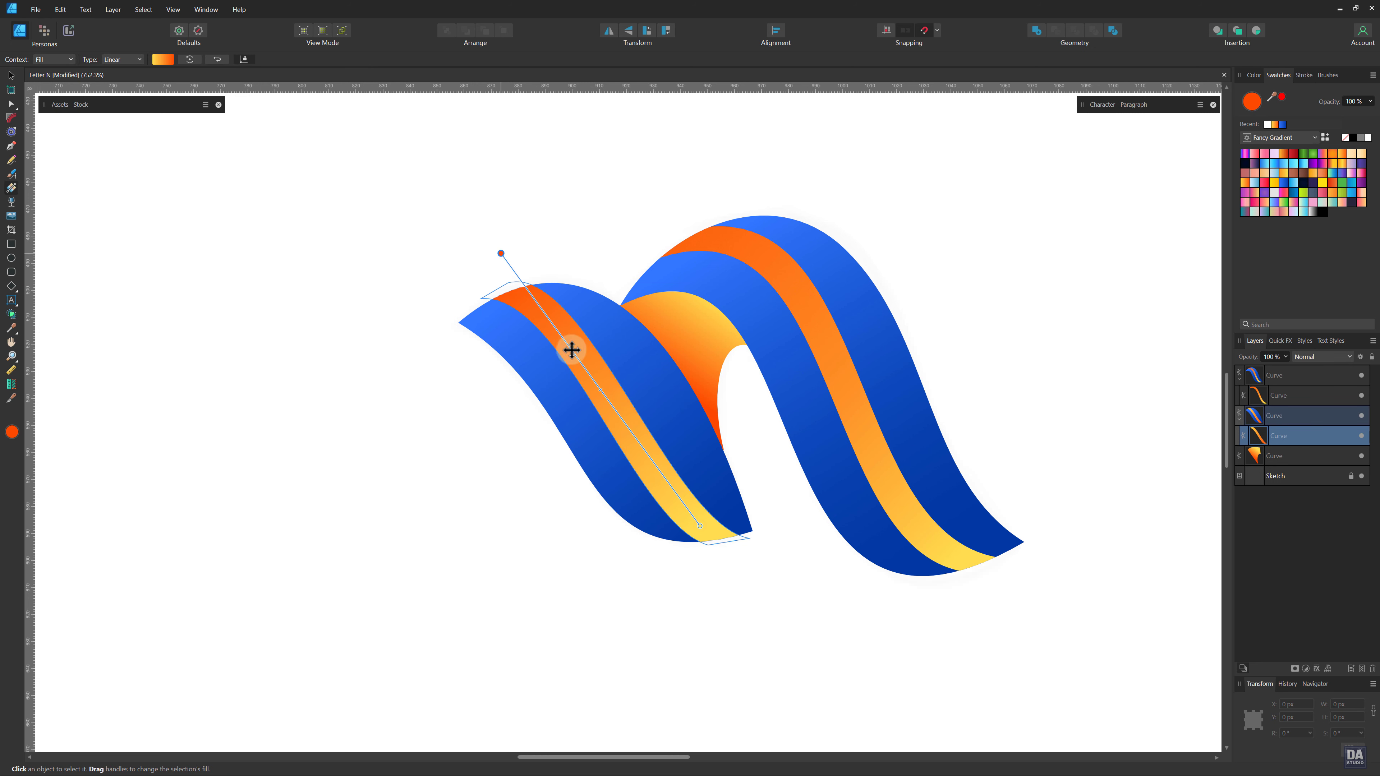
drag(707, 545, 504, 283)
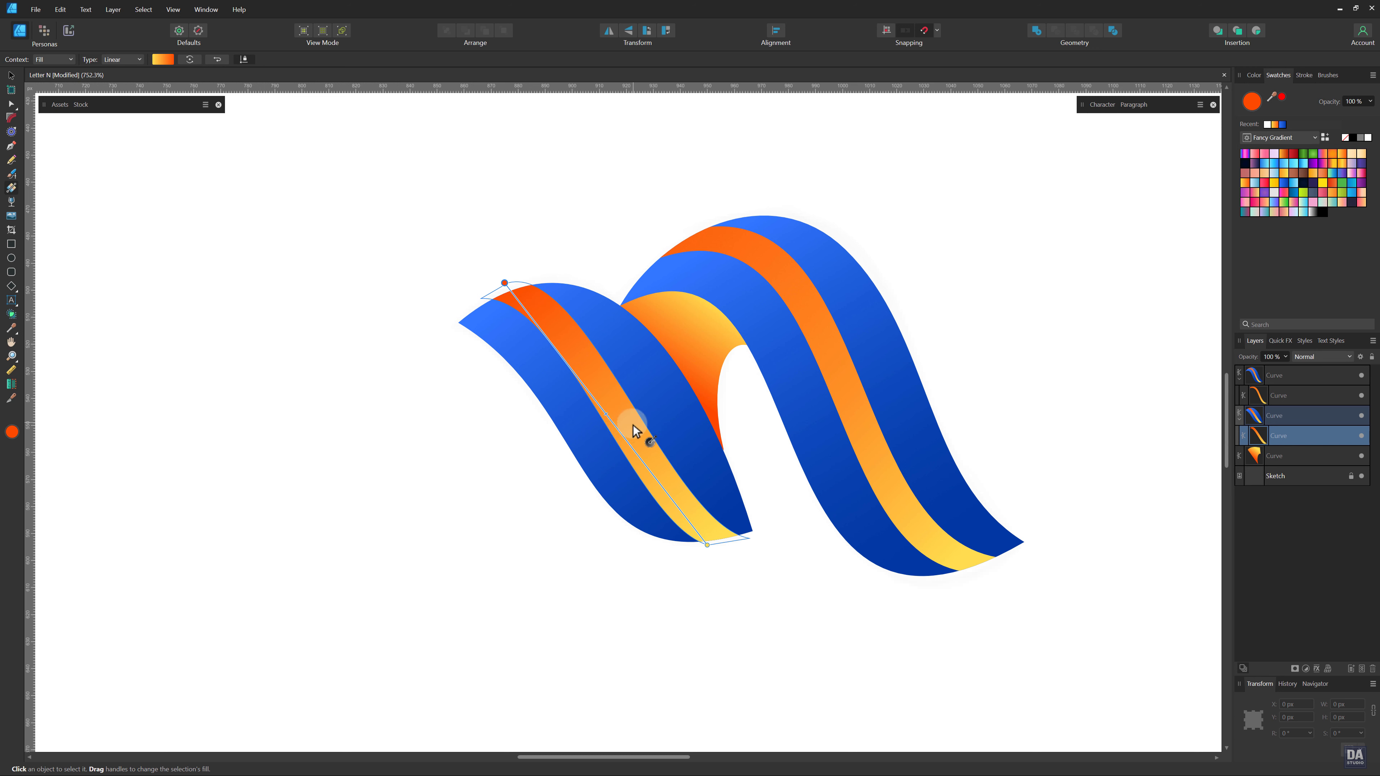
- Add an orange stop midway along the band's gradient and shift both gradient ends slightly outward
drag(624, 424, 609, 429)
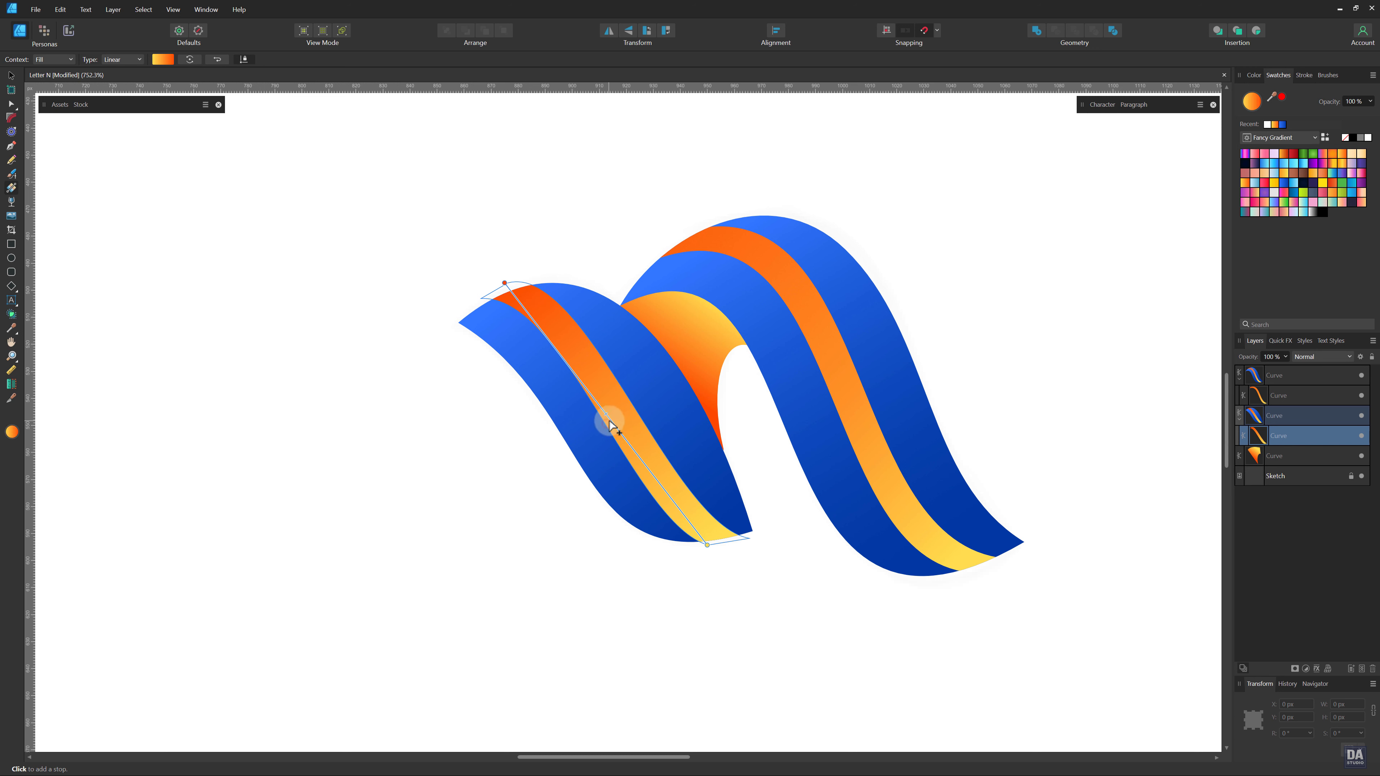
click(610, 421)
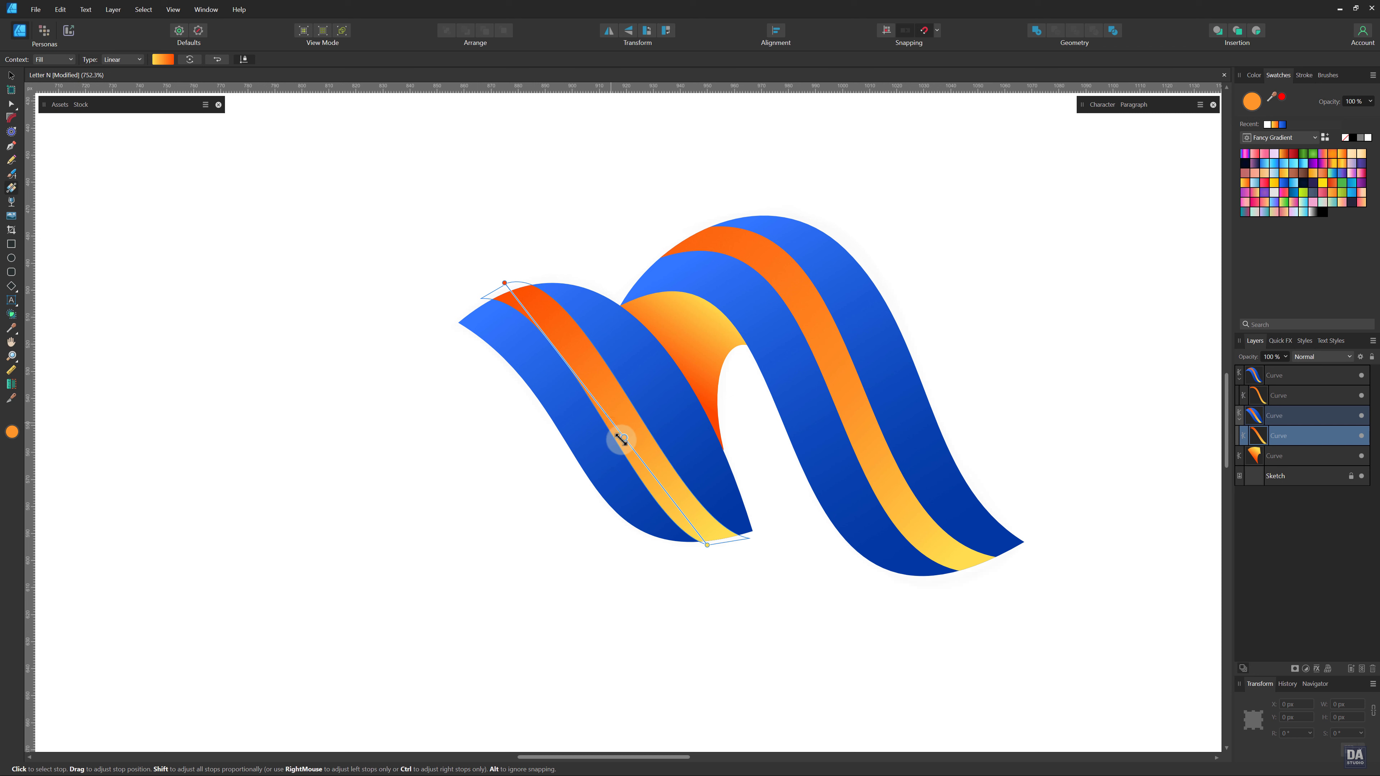
drag(504, 284, 480, 292)
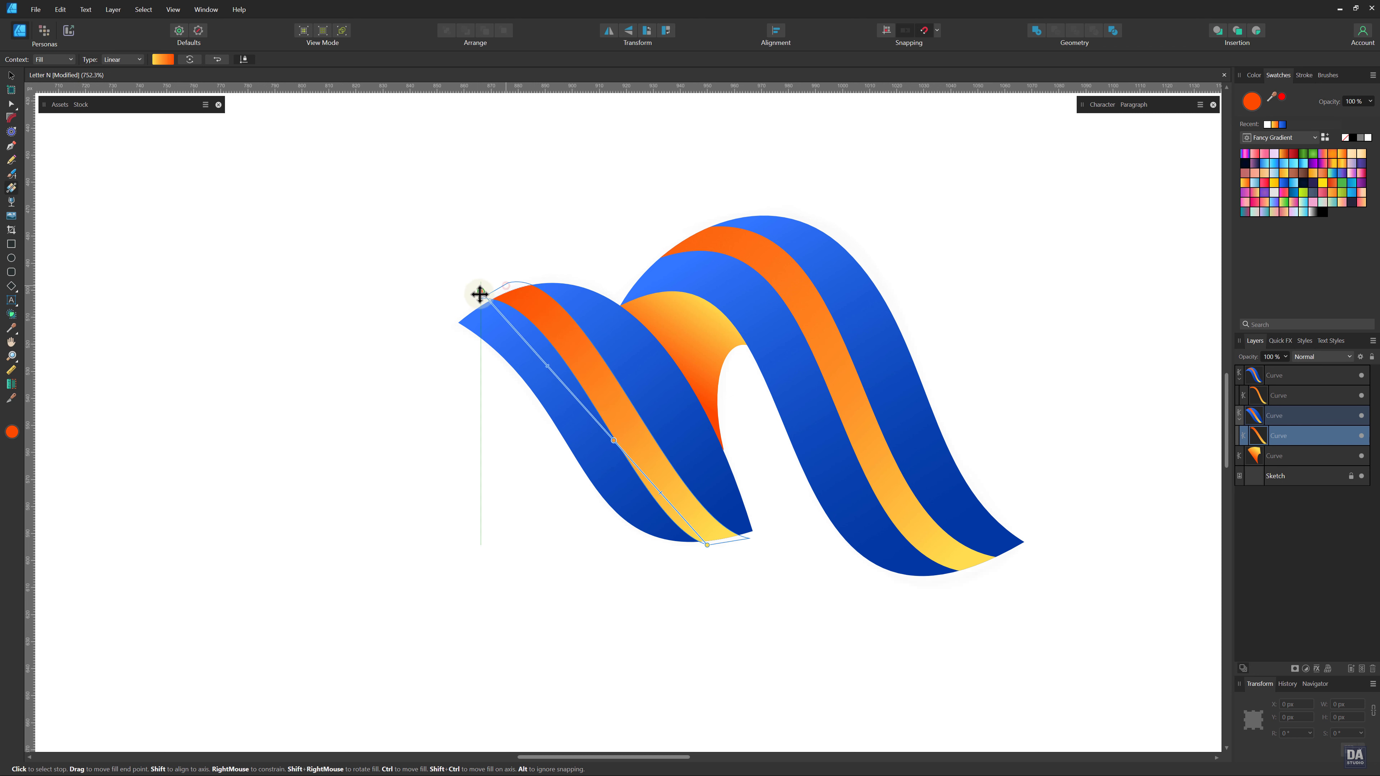
mouse_move(708, 543)
mouse_down()
mouse_move(730, 537)
mouse_move(721, 542)
mouse_up()
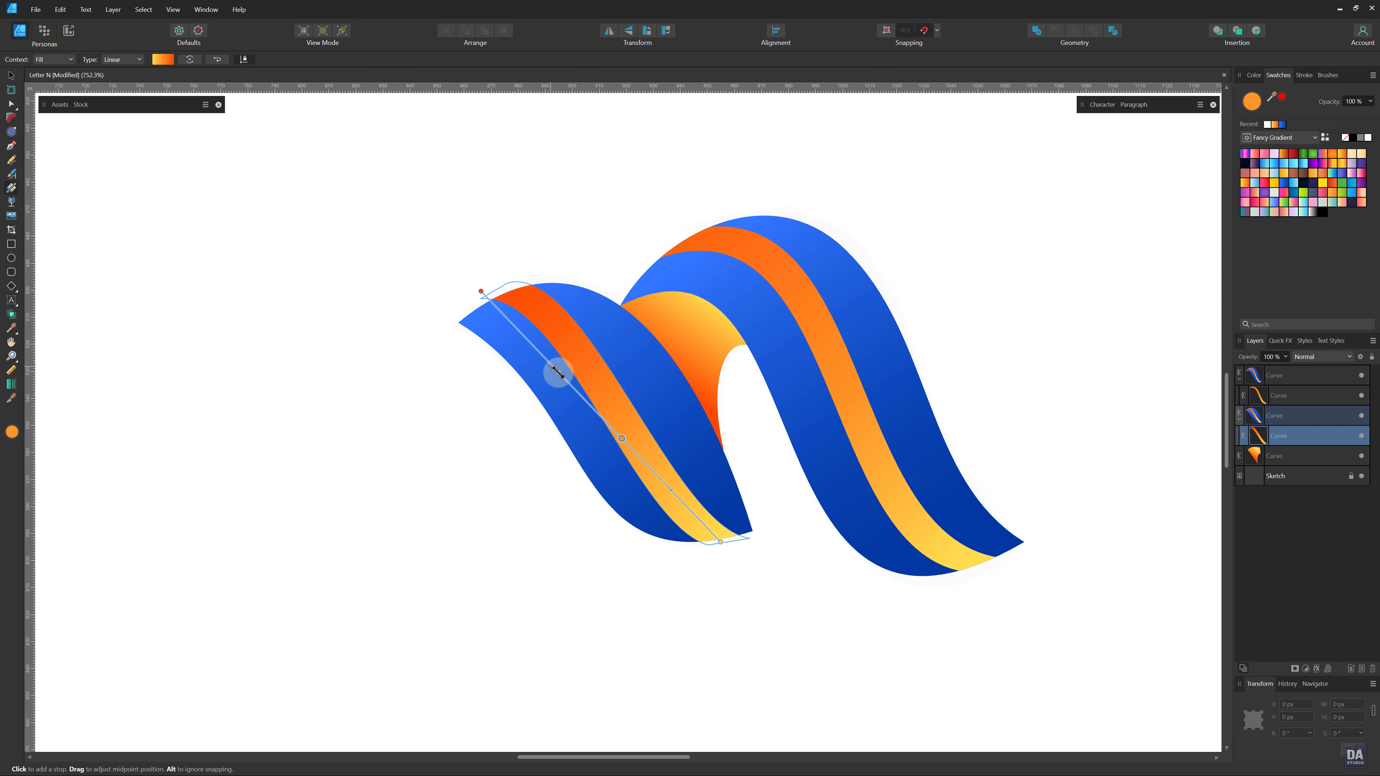
key(v)
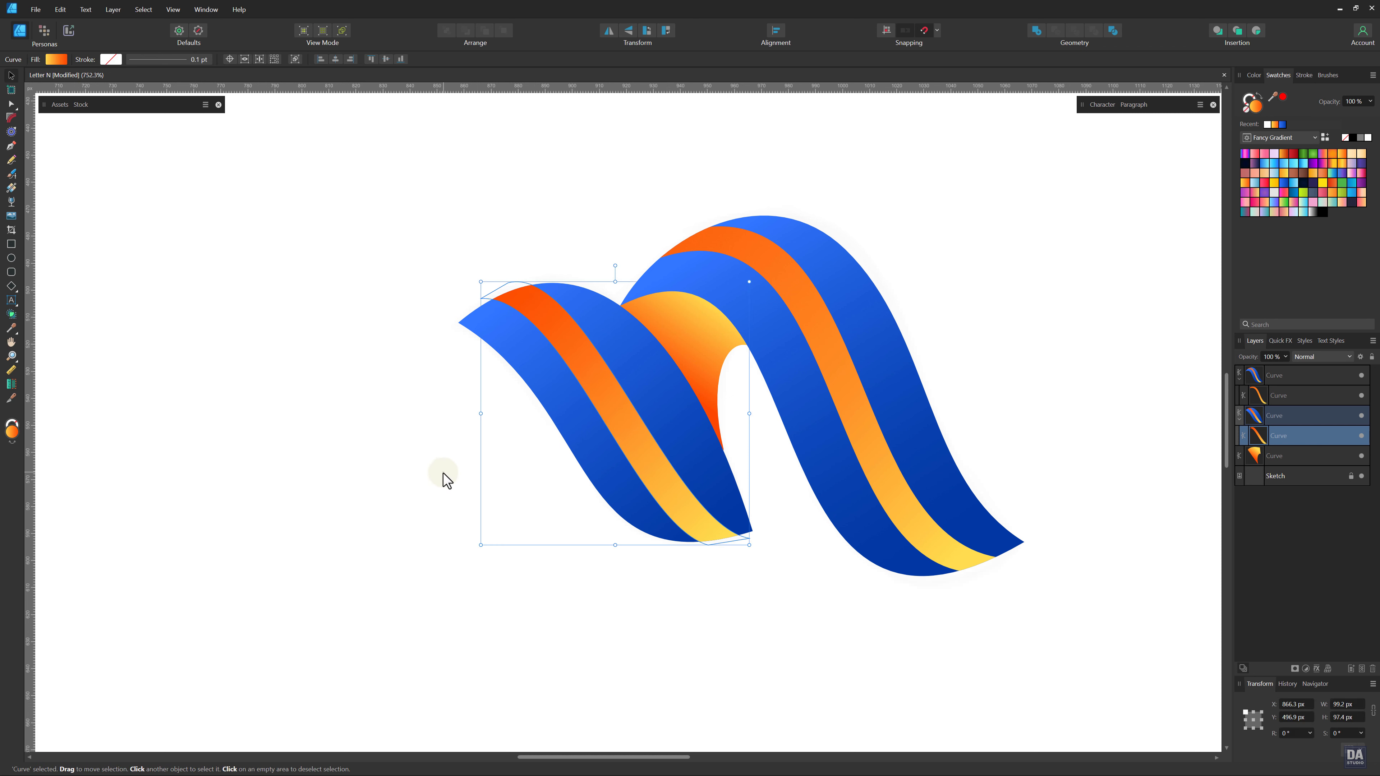
click(441, 472)
- Darken the end stop of both blue leaves' gradient to 002A7D
mouse_move(701, 434)
mouse_down()
mouse_move(472, 400)
mouse_move(687, 437)
mouse_move(638, 444)
mouse_move(727, 468)
mouse_move(671, 435)
mouse_move(701, 447)
mouse_up()
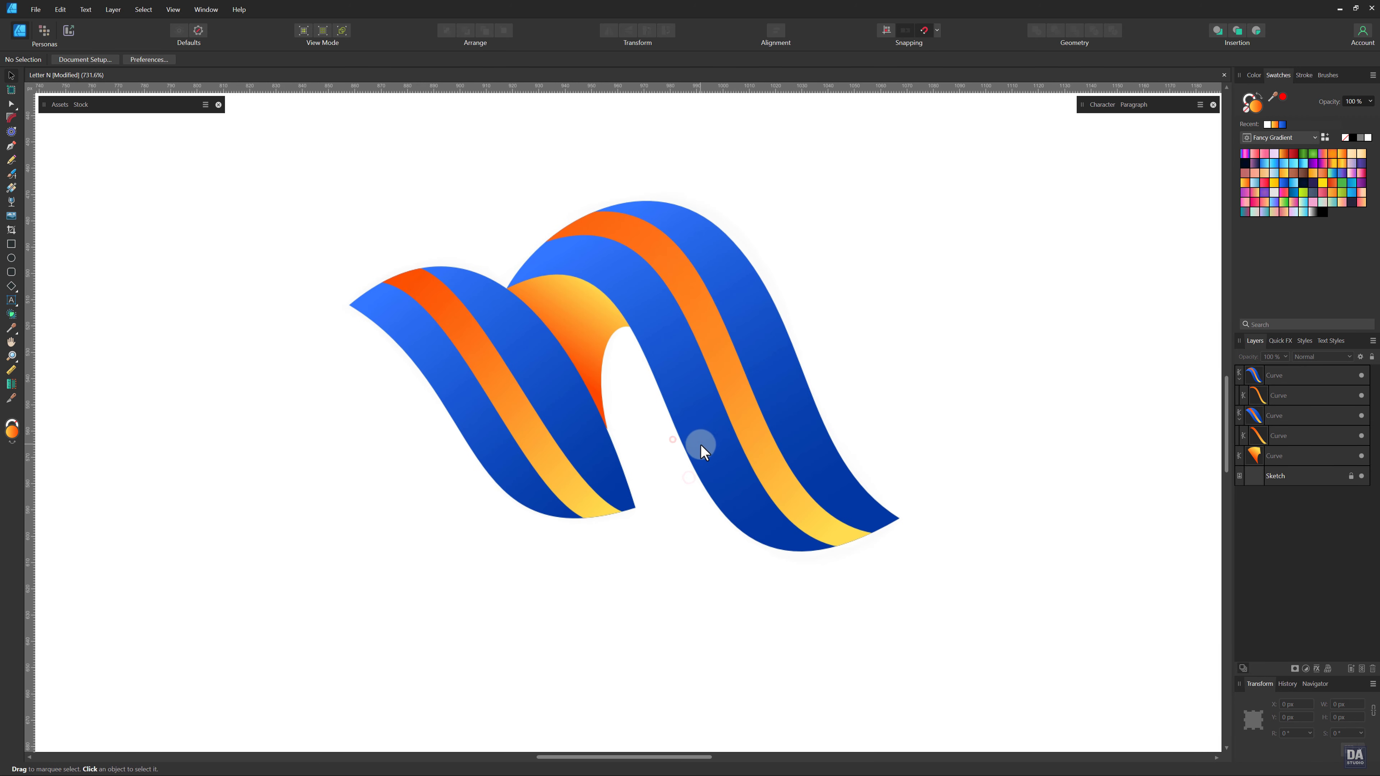
click(701, 447)
shift+click(603, 452)
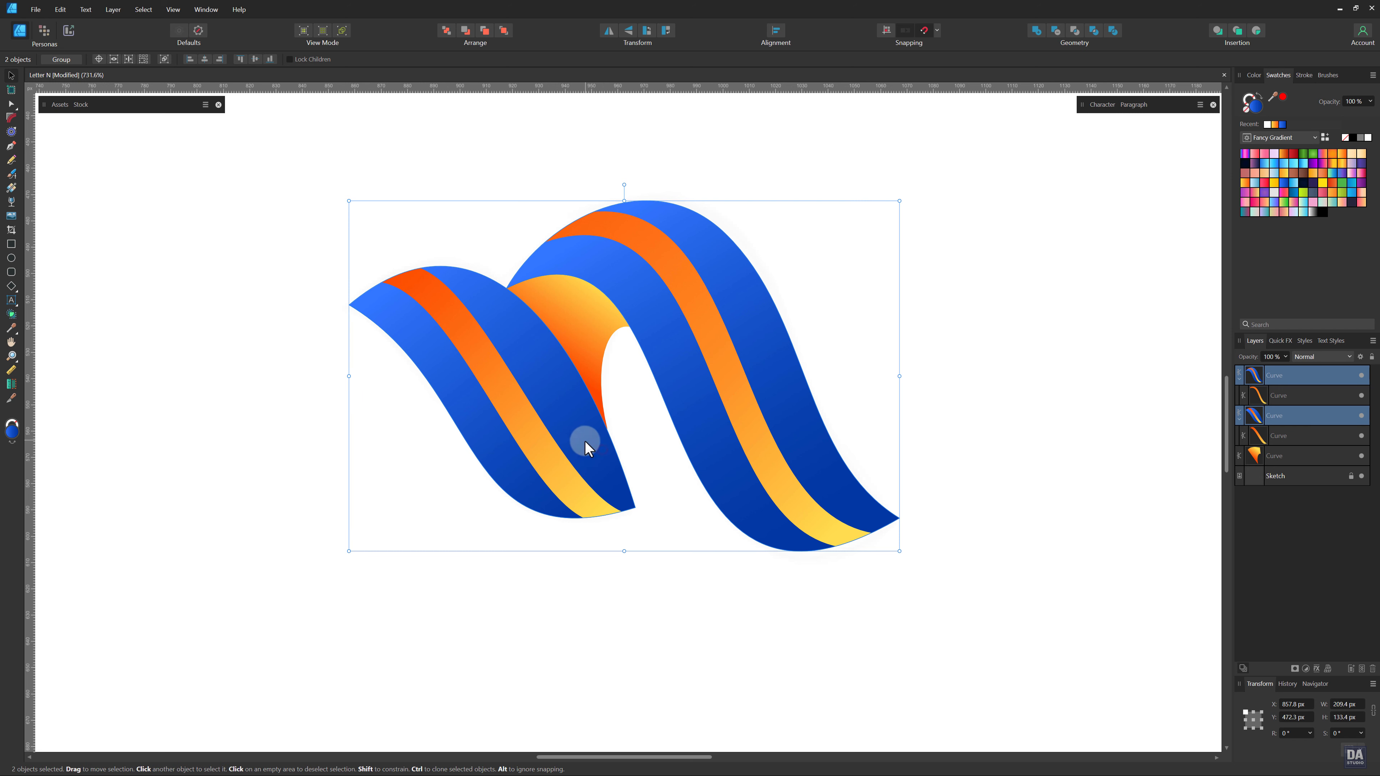
click(12, 187)
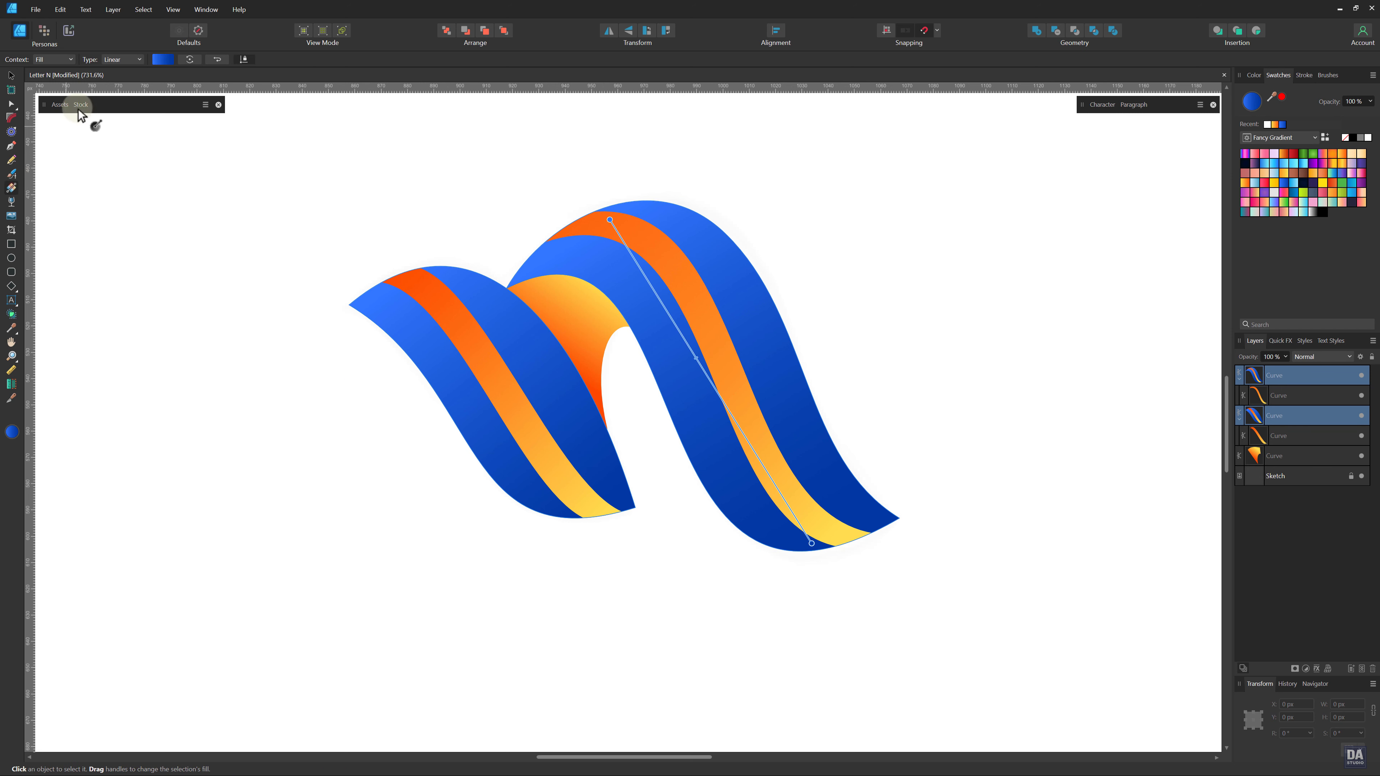
click(160, 59)
click(247, 107)
click(128, 155)
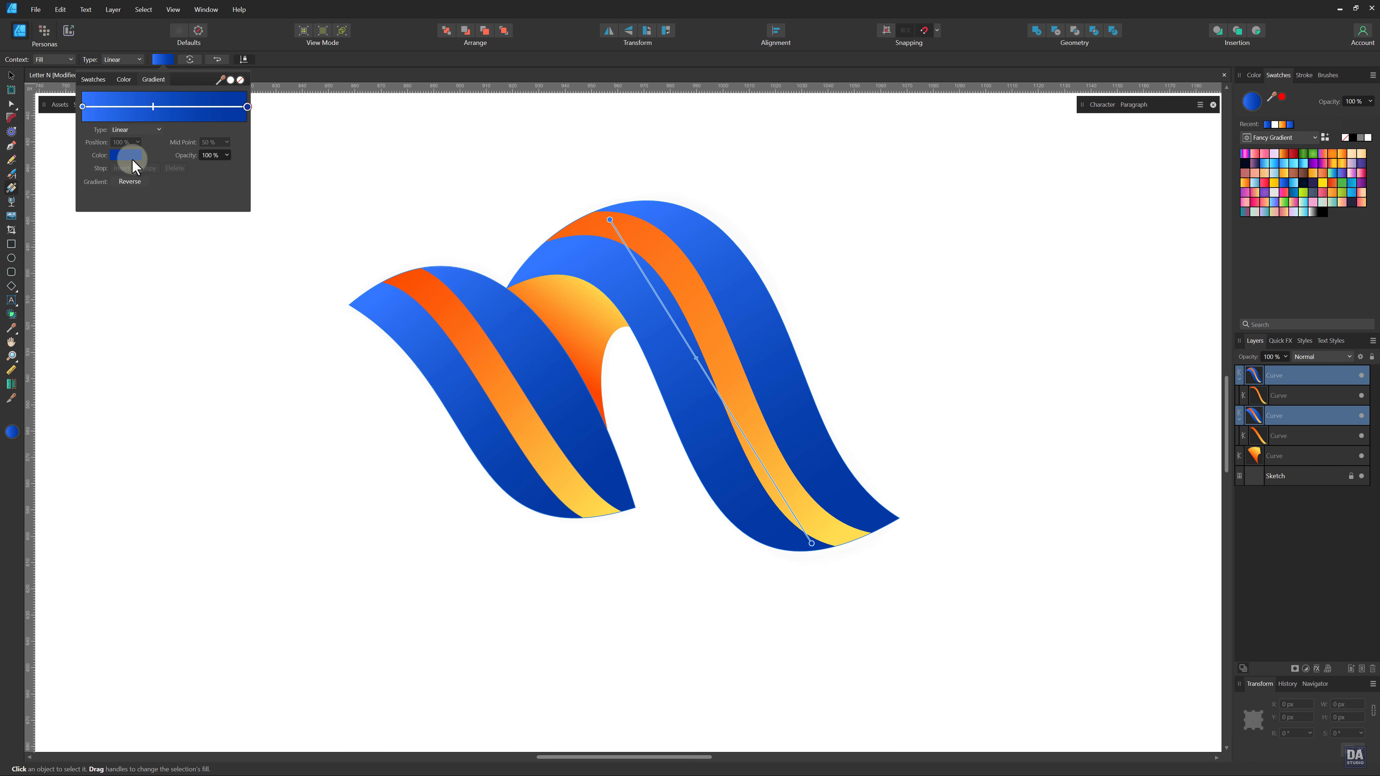
drag(109, 224, 110, 231)
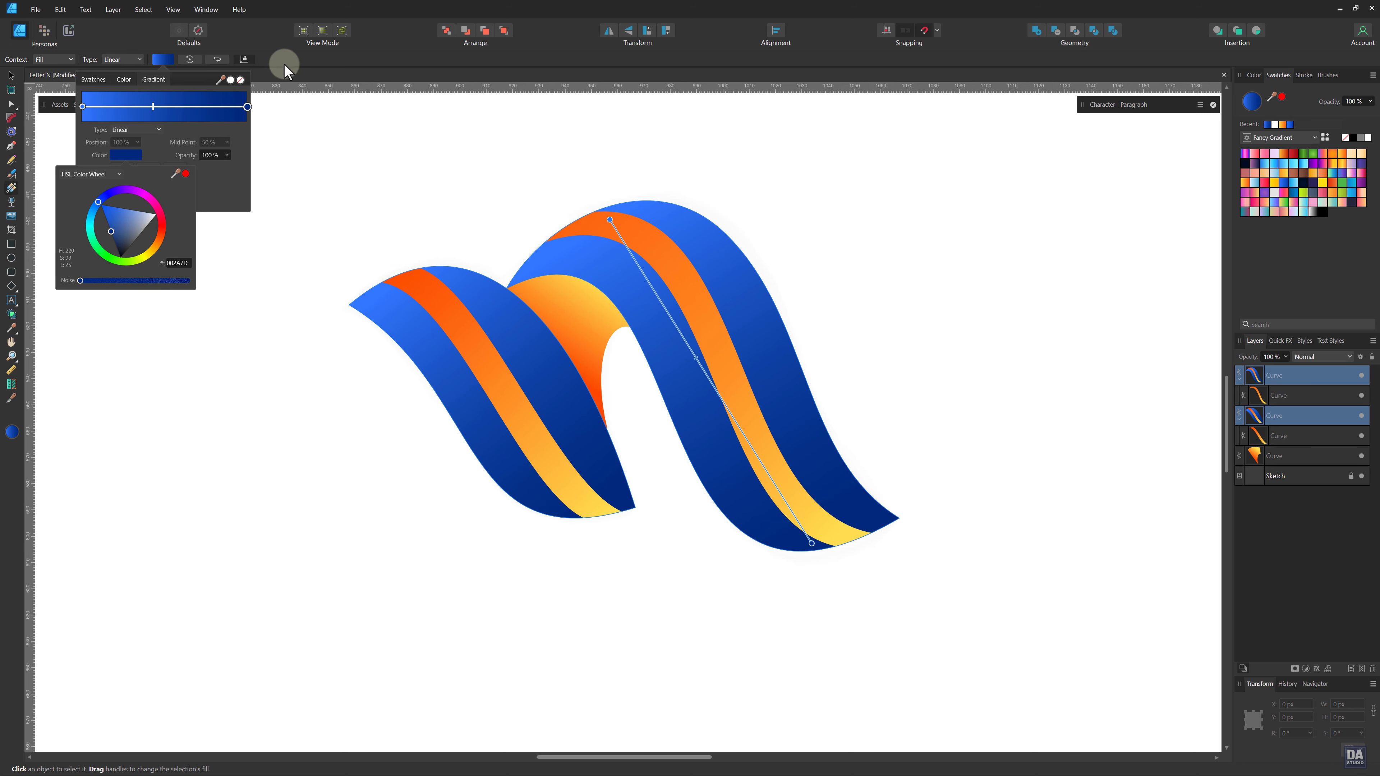
click(12, 76)
click(203, 227)
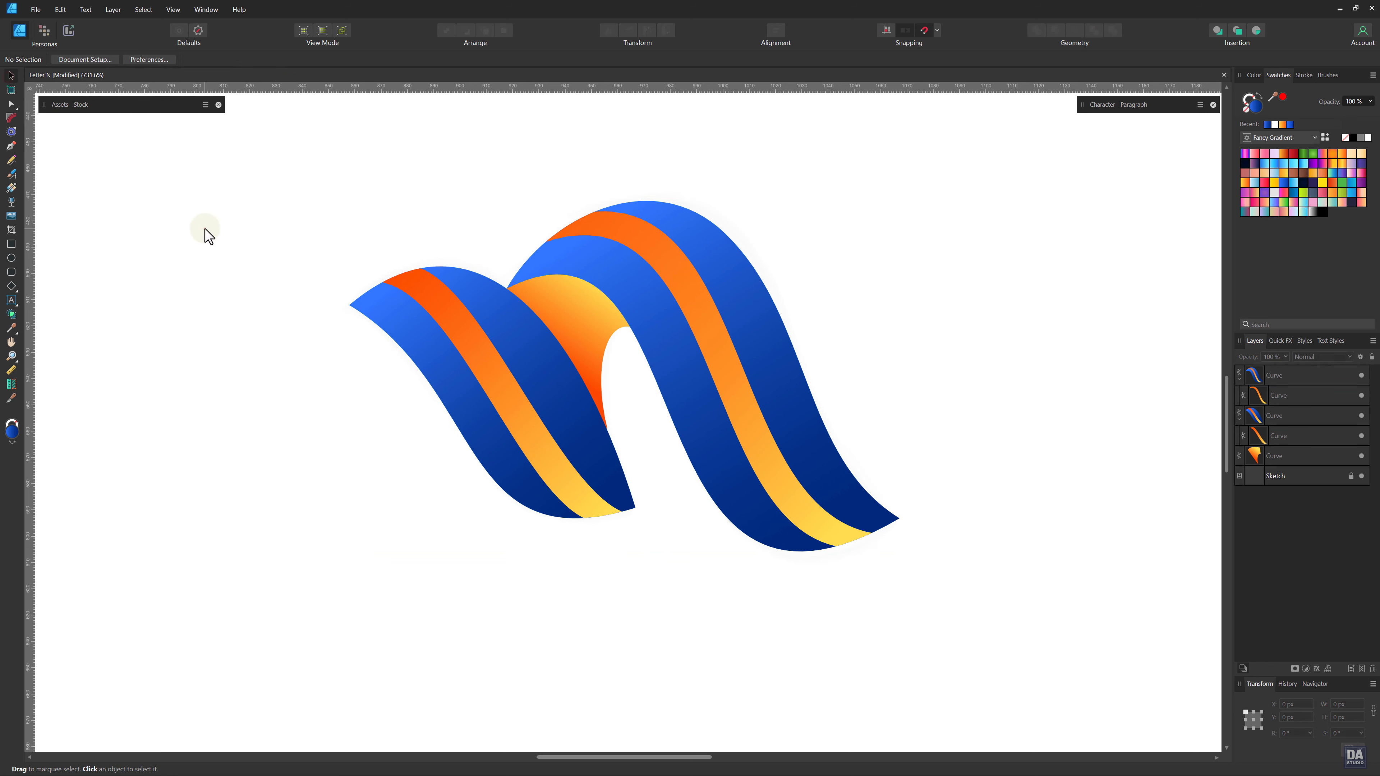
- Collapse the two leaf layers and group both leaves with the orange connecting shape
drag(589, 374, 409, 299)
drag(560, 344, 320, 269)
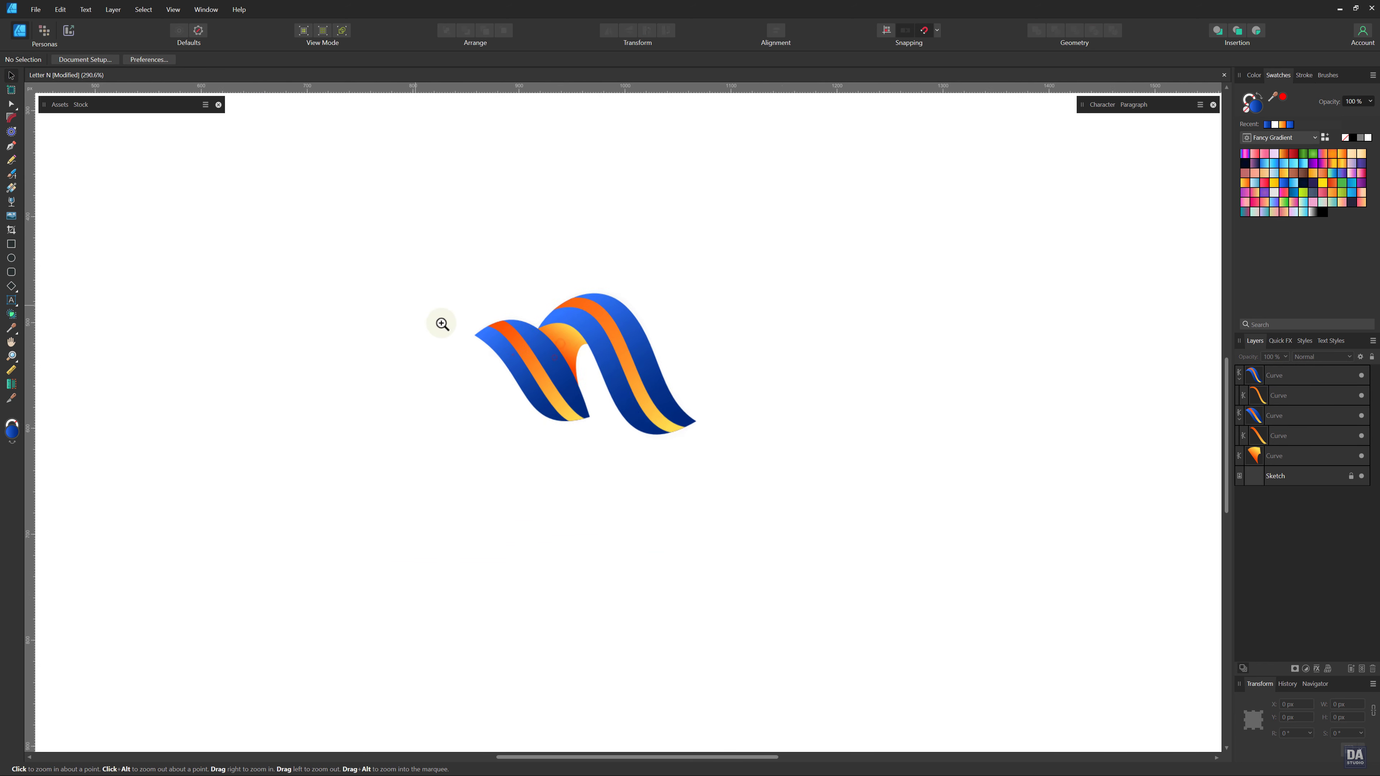
drag(477, 357, 248, 296)
mouse_move(441, 370)
mouse_down()
mouse_move(553, 375)
mouse_move(443, 343)
mouse_up()
drag(623, 425, 624, 481)
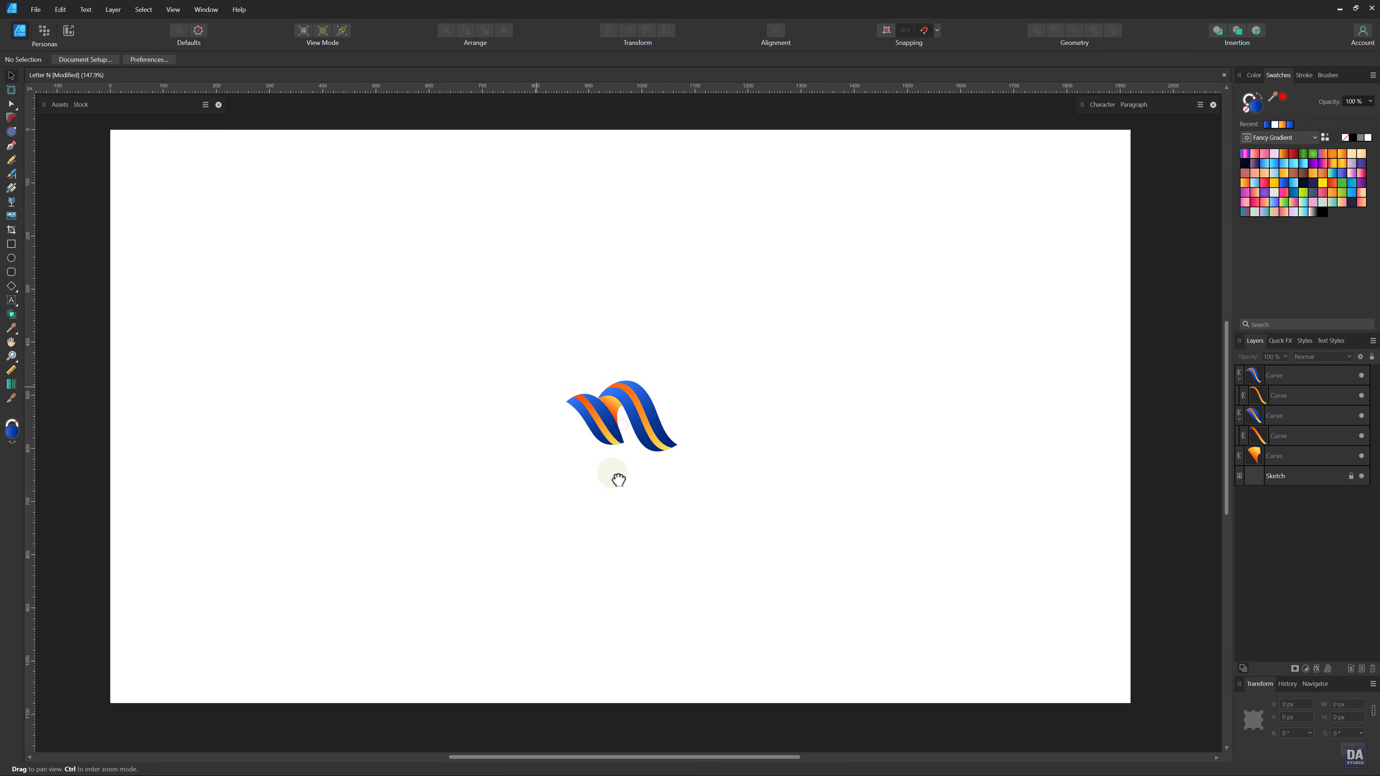
click(1240, 380)
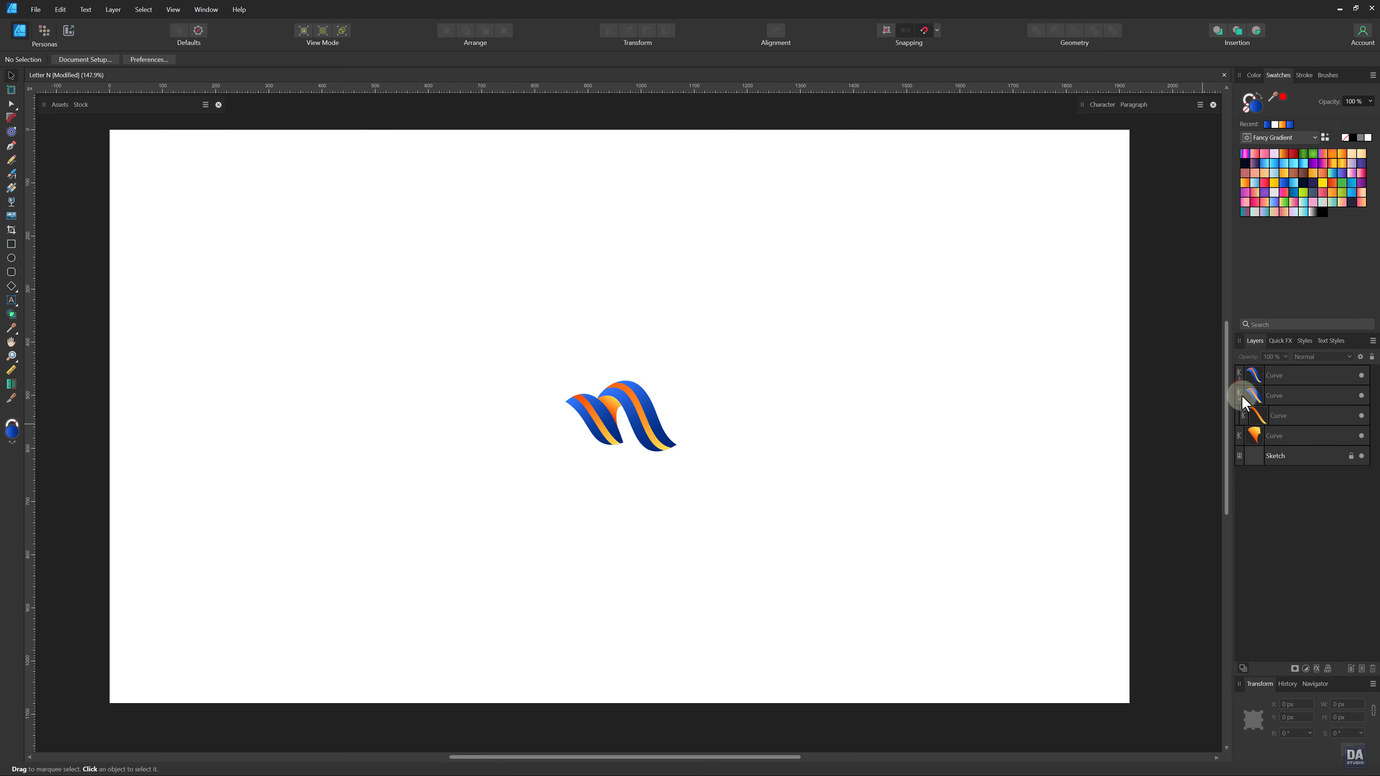
click(1240, 399)
click(1294, 375)
shift+click(1292, 408)
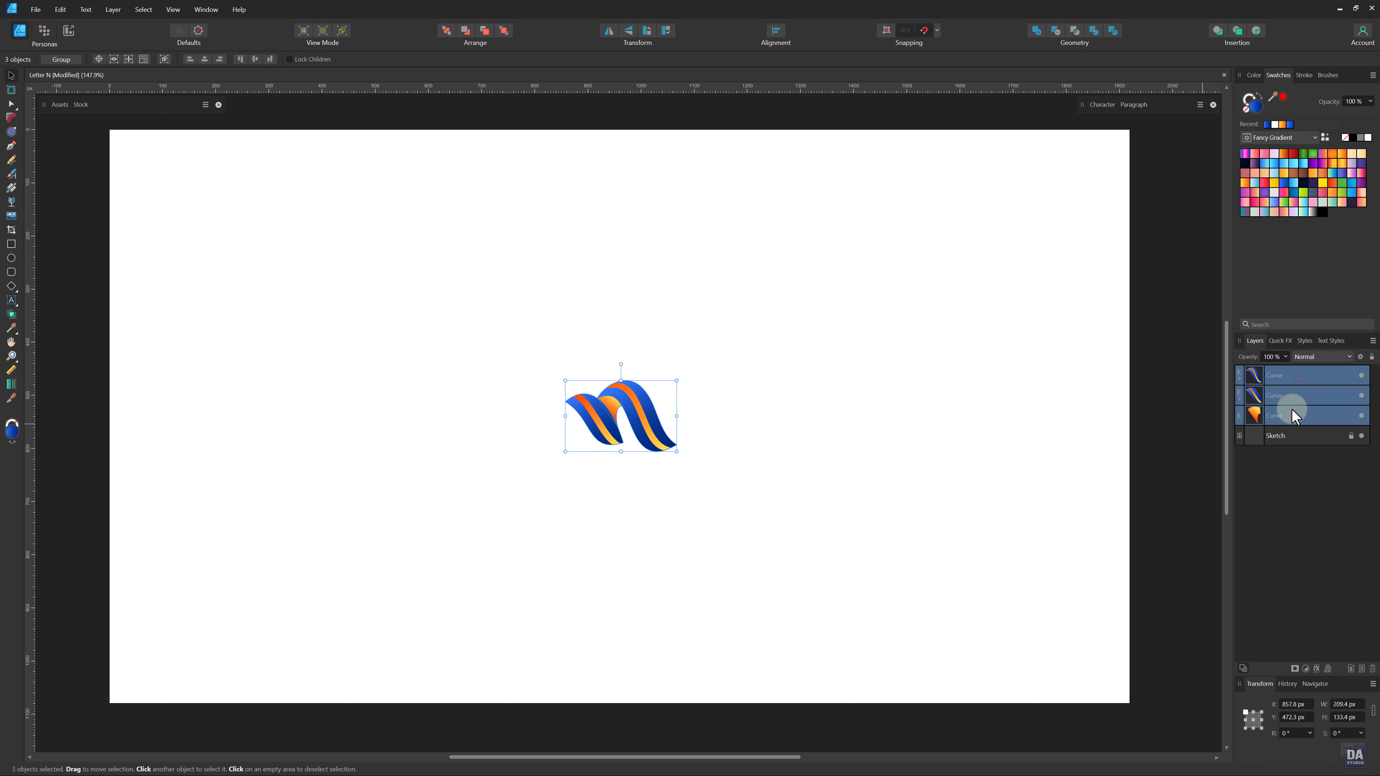
right_click(1292, 402)
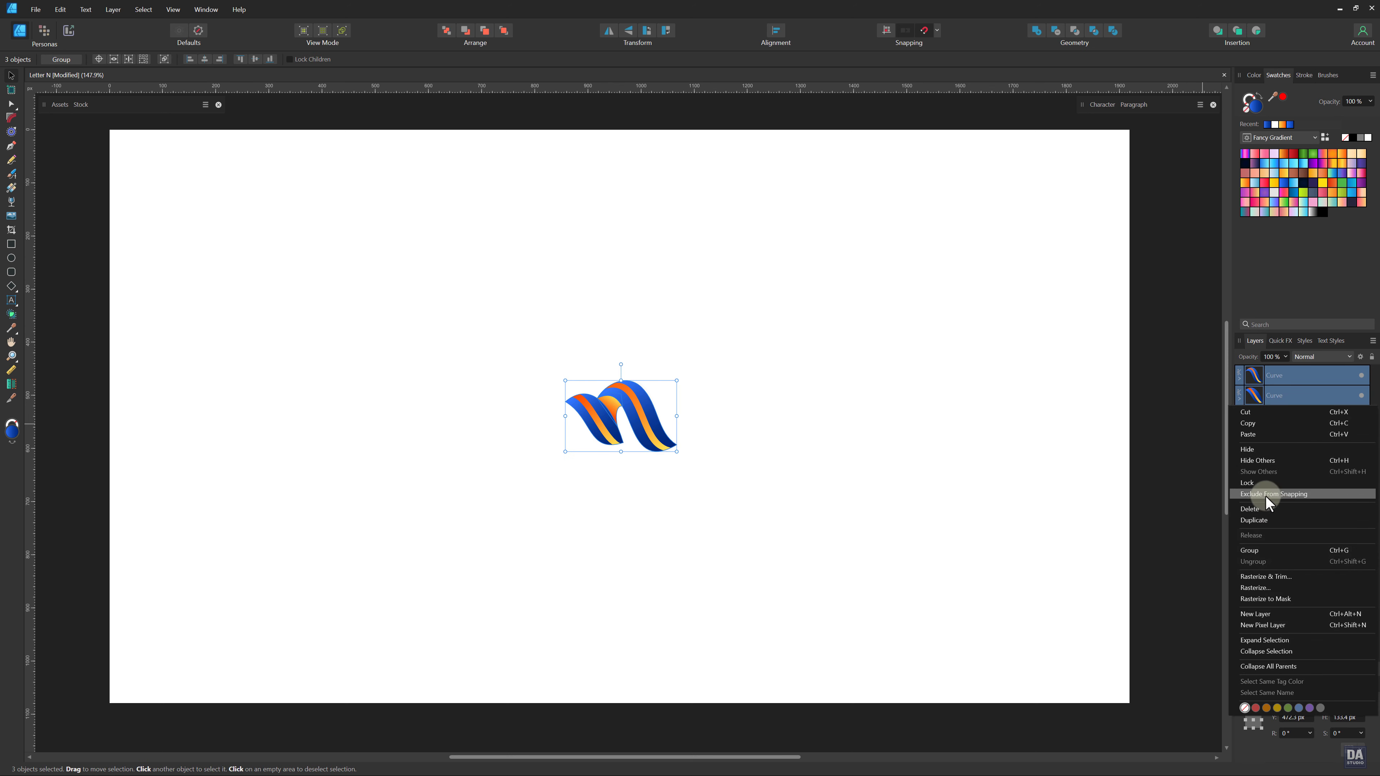
click(1267, 551)
- Enlarge the logo group to about 598 × 381 px, centre it on the page and deselect it
drag(676, 451, 884, 554)
drag(815, 525, 694, 433)
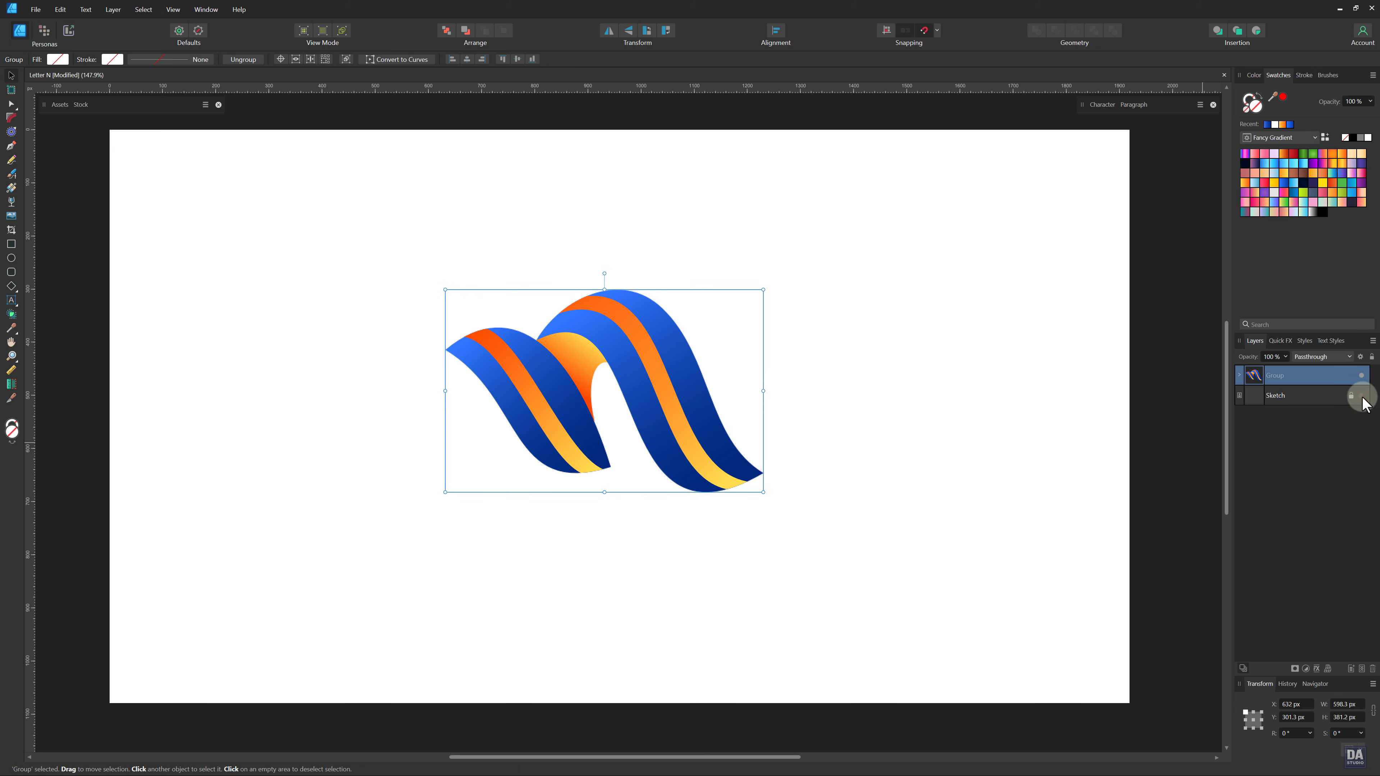
drag(652, 411, 618, 486)
click(644, 516)
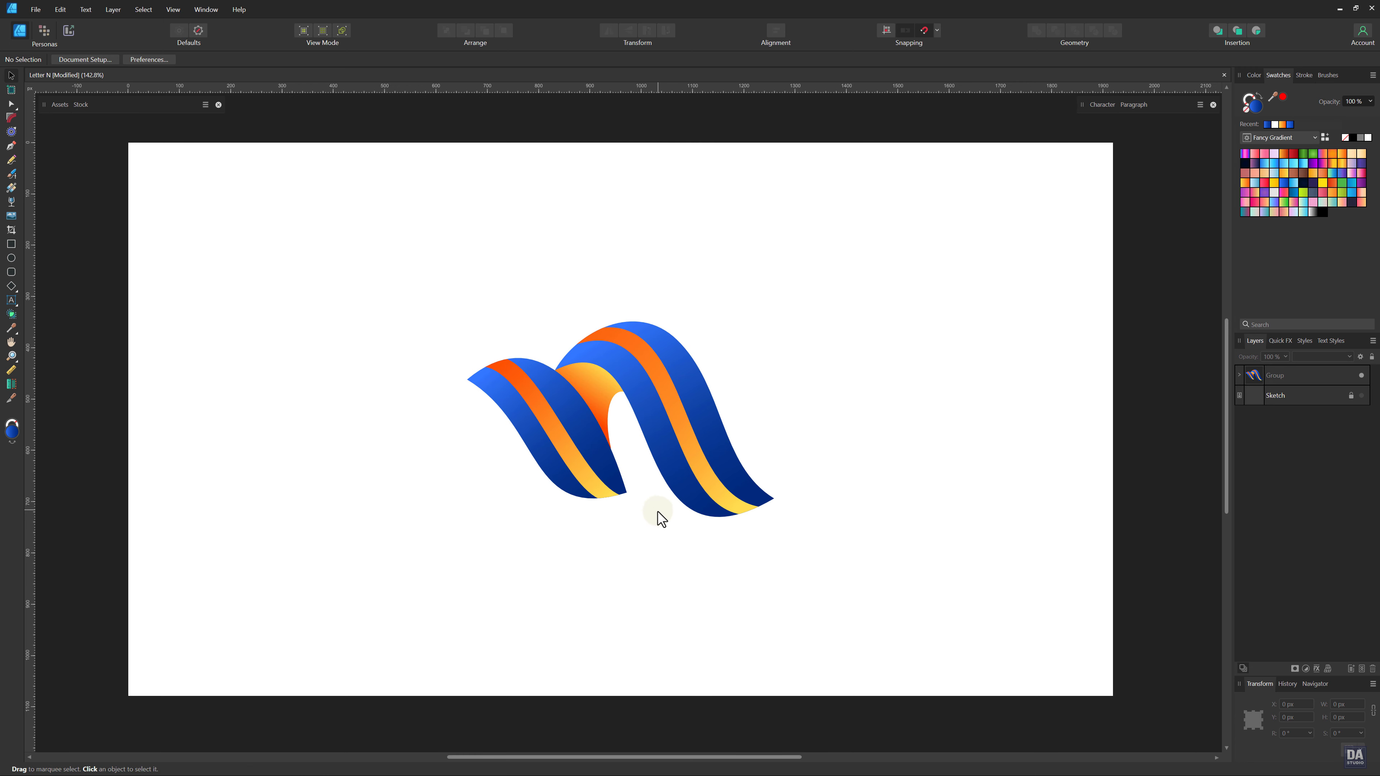